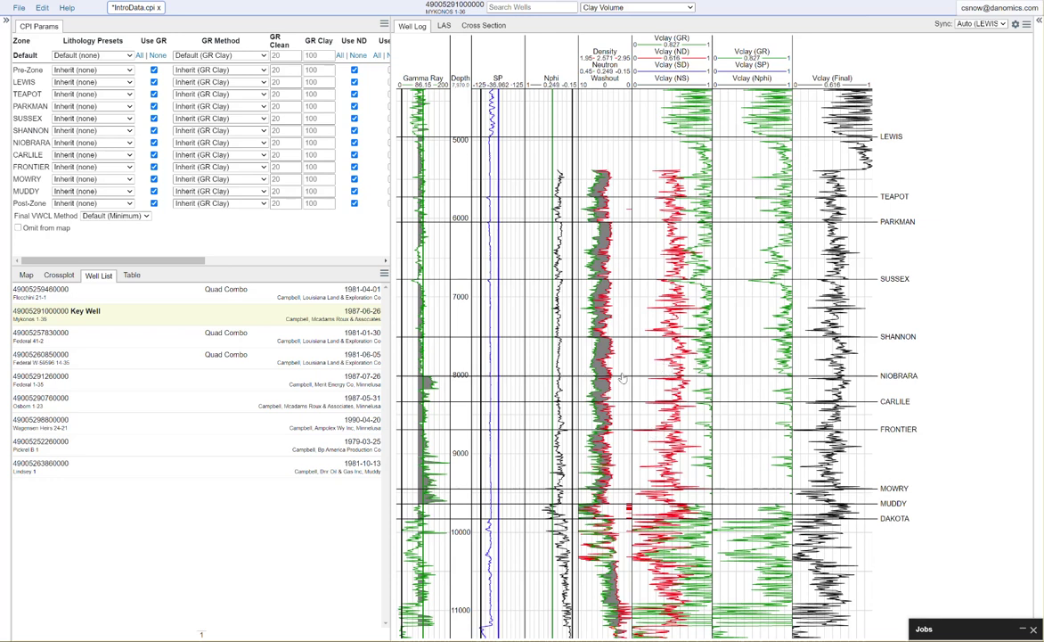
# - Show the neutron-density crossplot below the CPI parameters and enlarge its pane in width and height
pyautogui.scroll(5, 622, 377)
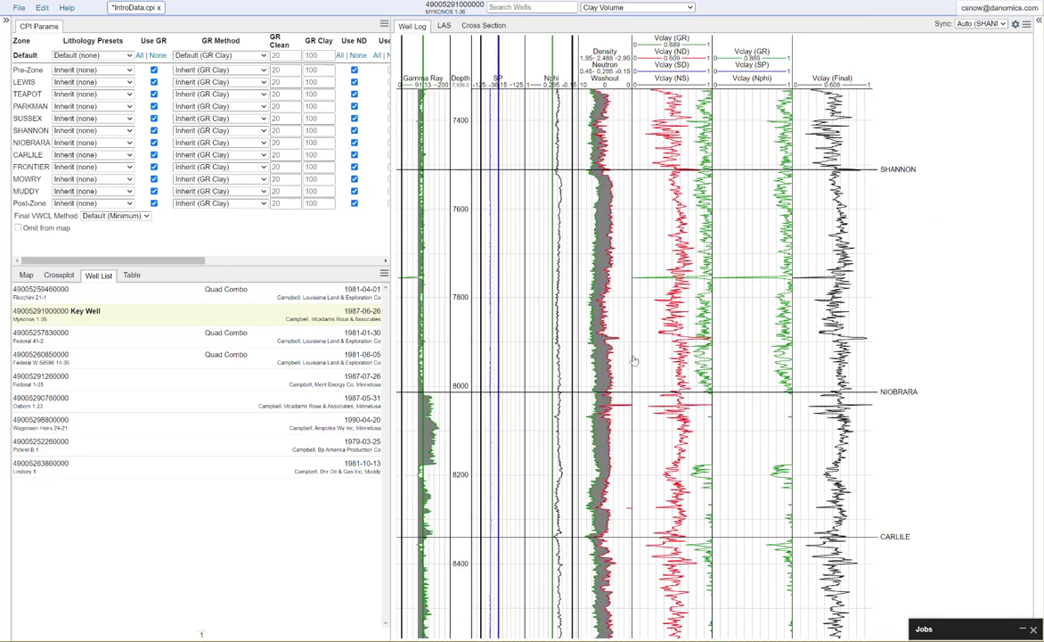
pyautogui.scroll(5, 617, 326)
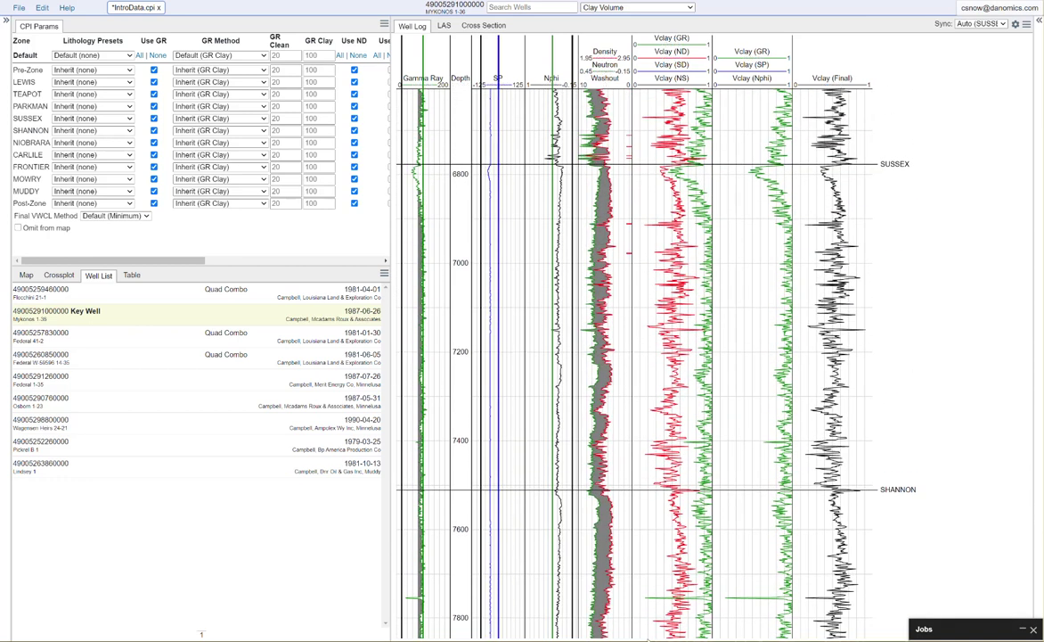
pyautogui.scroll(1, 592, 217)
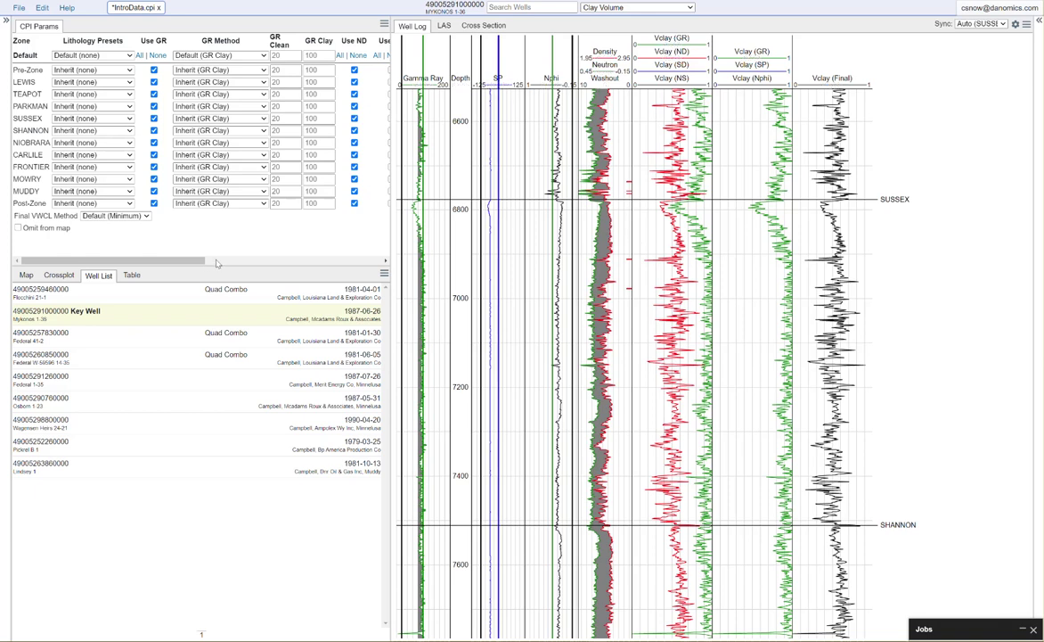
pyautogui.click(60, 277)
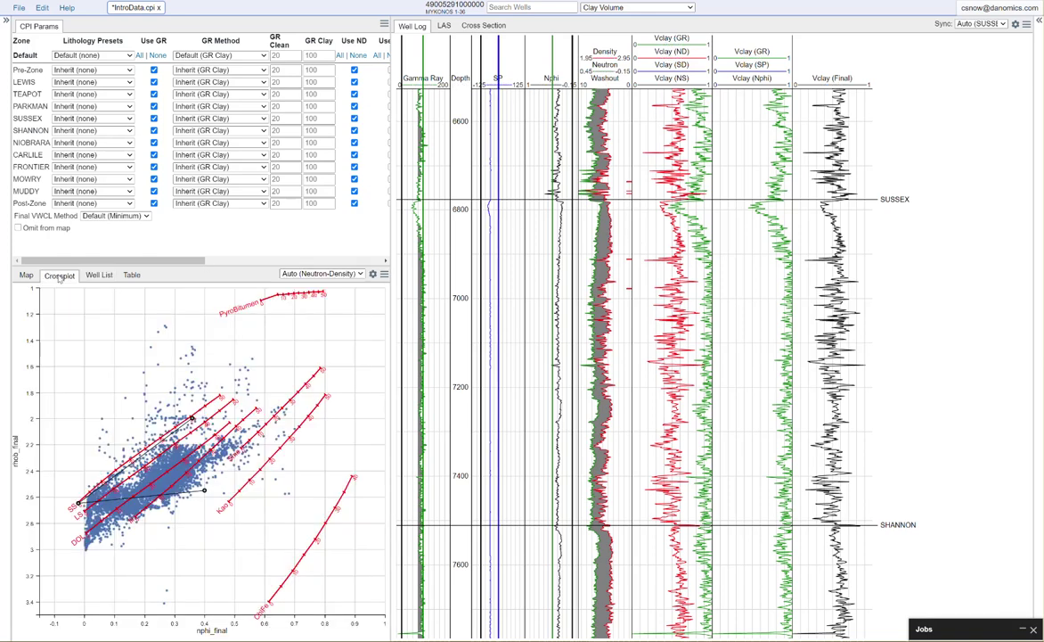
pyautogui.moveTo(390, 328); pyautogui.dragTo(538, 325)
pyautogui.moveTo(370, 269); pyautogui.dragTo(381, 234)
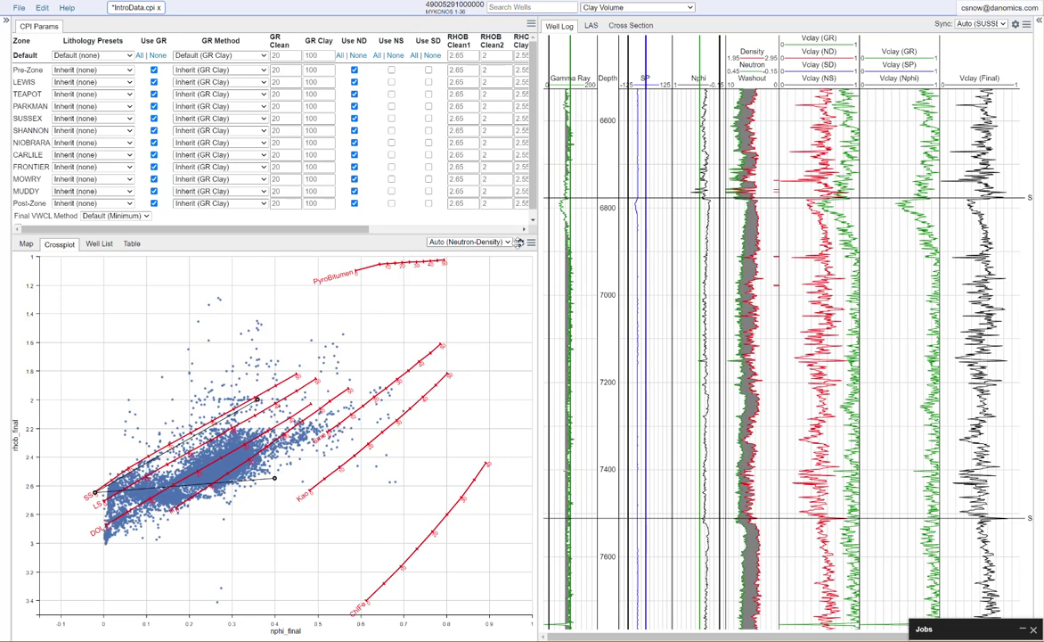
# - Limit the crossplot to the SUSSEX, SHANNON and PARKMAN formations in its setup options
pyautogui.click(519, 243)
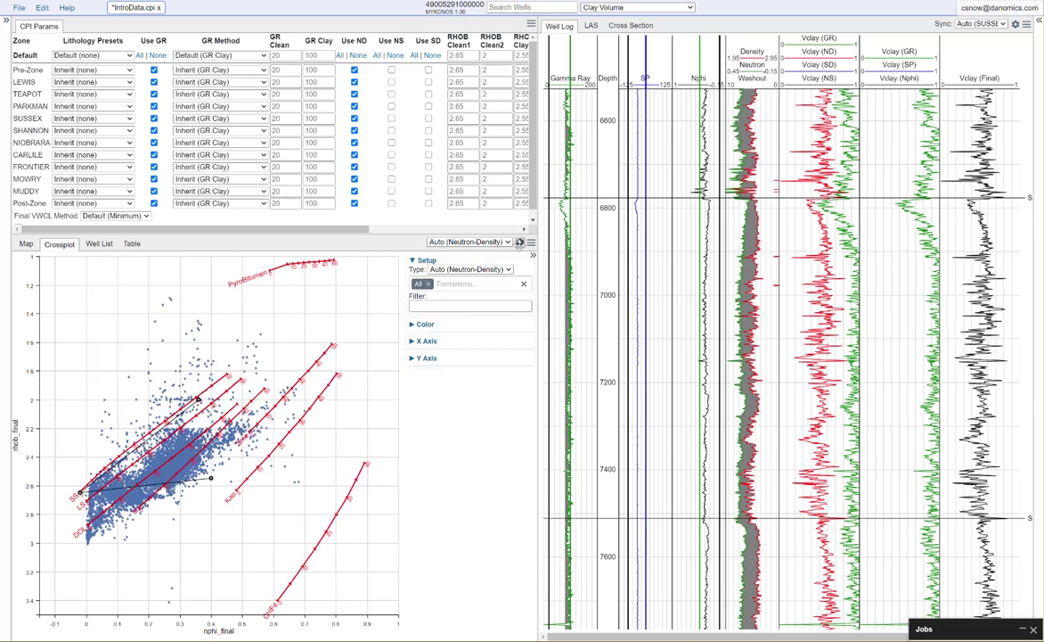
pyautogui.click(447, 283)
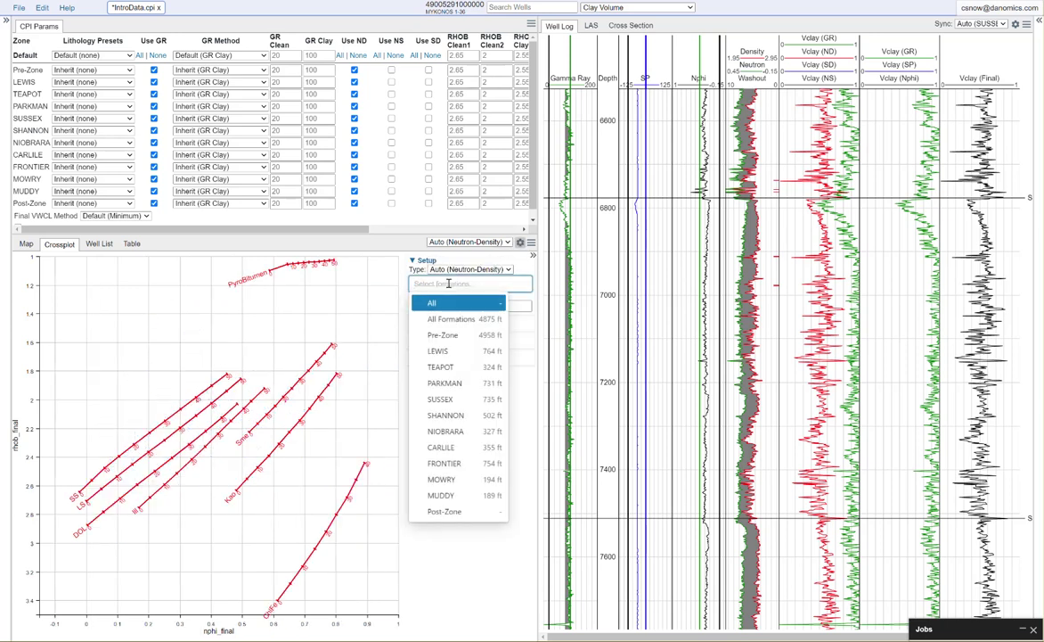
pyautogui.click(467, 405)
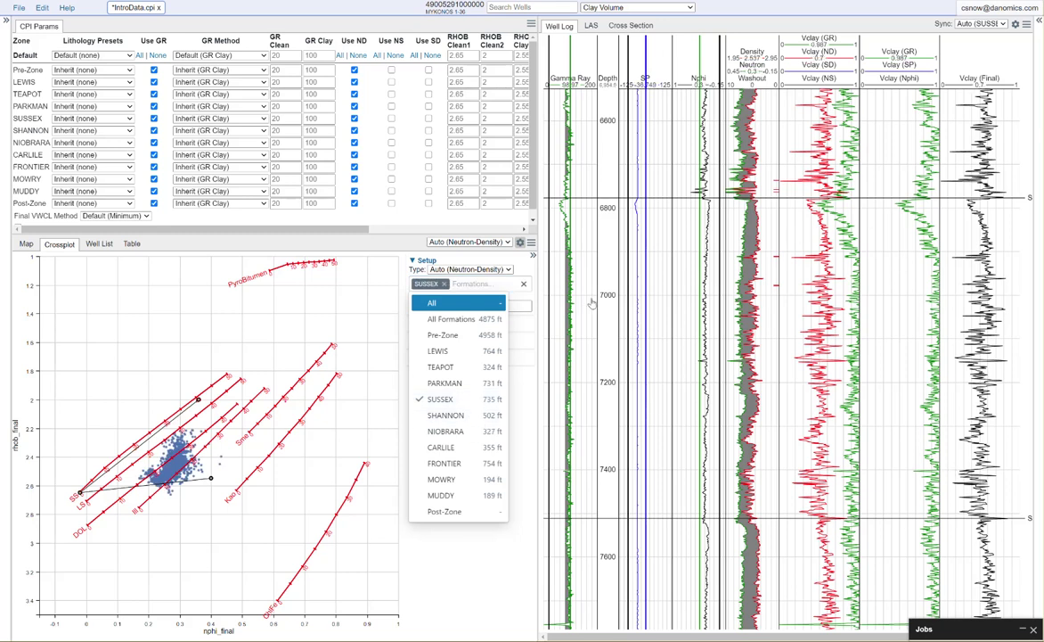
pyautogui.click(436, 417)
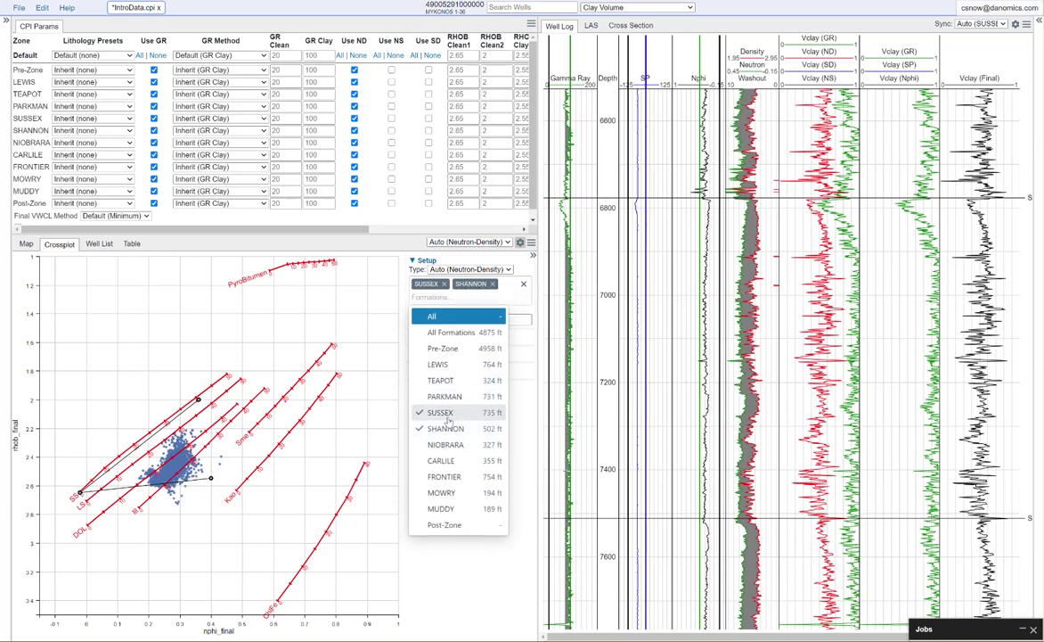
pyautogui.click(444, 397)
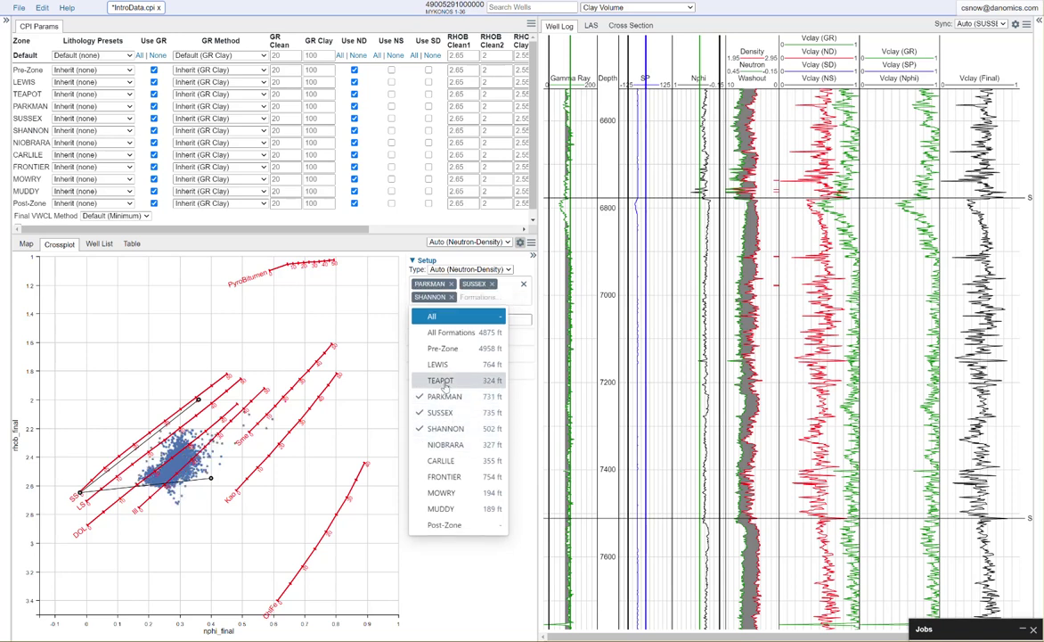
# - Try adding TEAPOT and CARLILE to the crossplot's formation selection, removing each one again
pyautogui.click(443, 382)
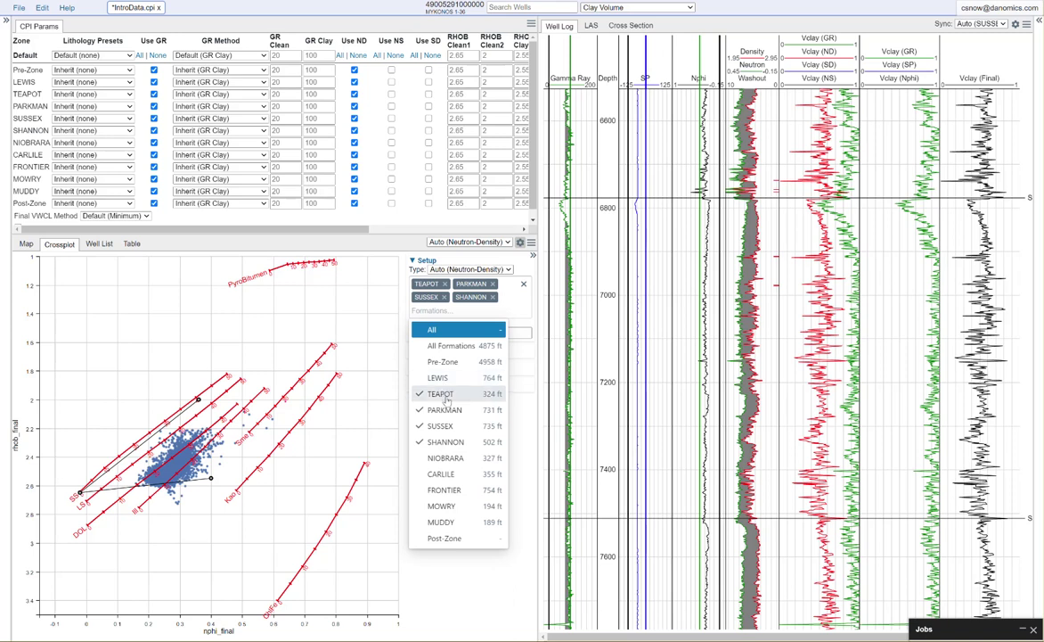
pyautogui.click(442, 392)
pyautogui.click(455, 466)
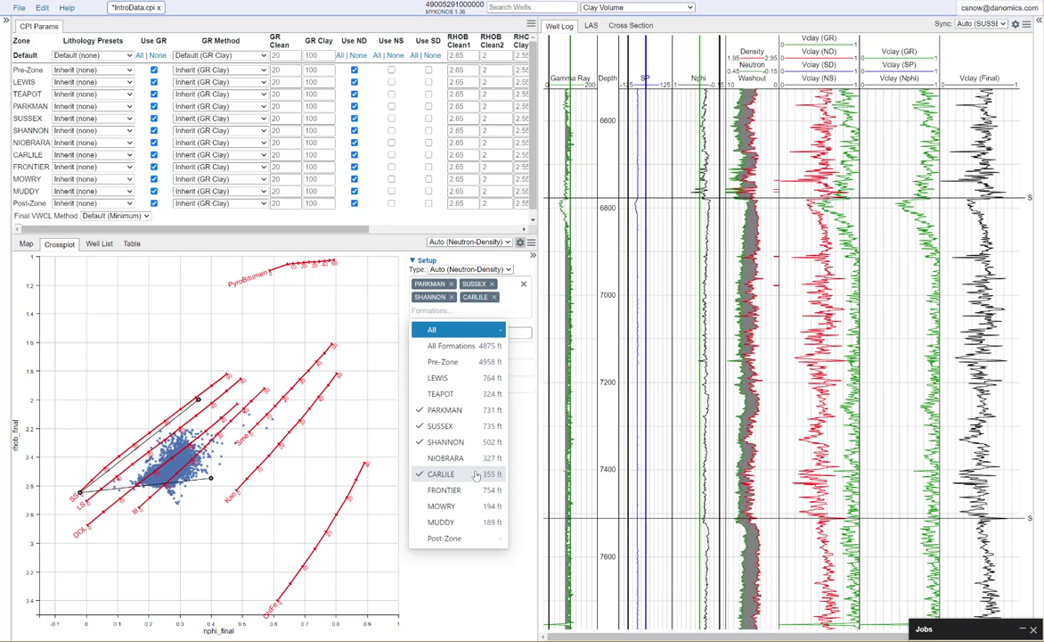
pyautogui.click(470, 474)
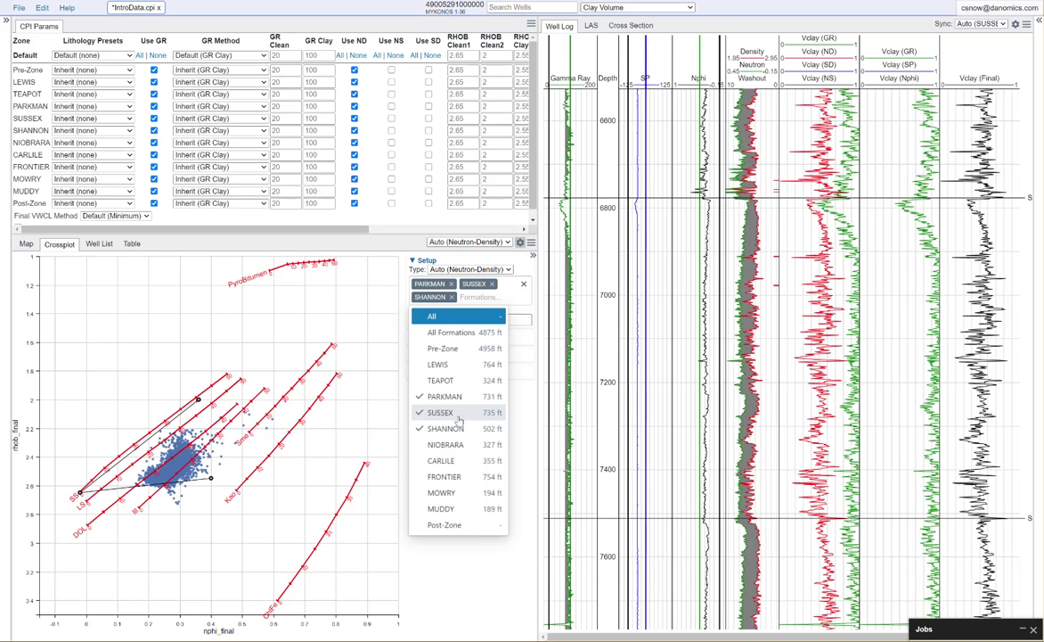
pyautogui.click(526, 407)
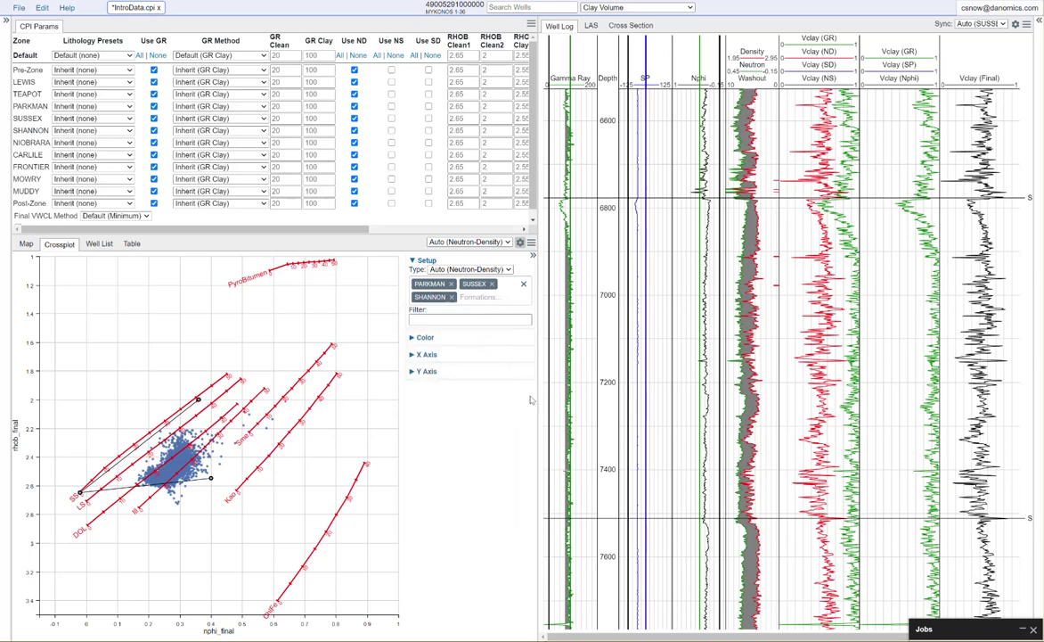
pyautogui.click(534, 256)
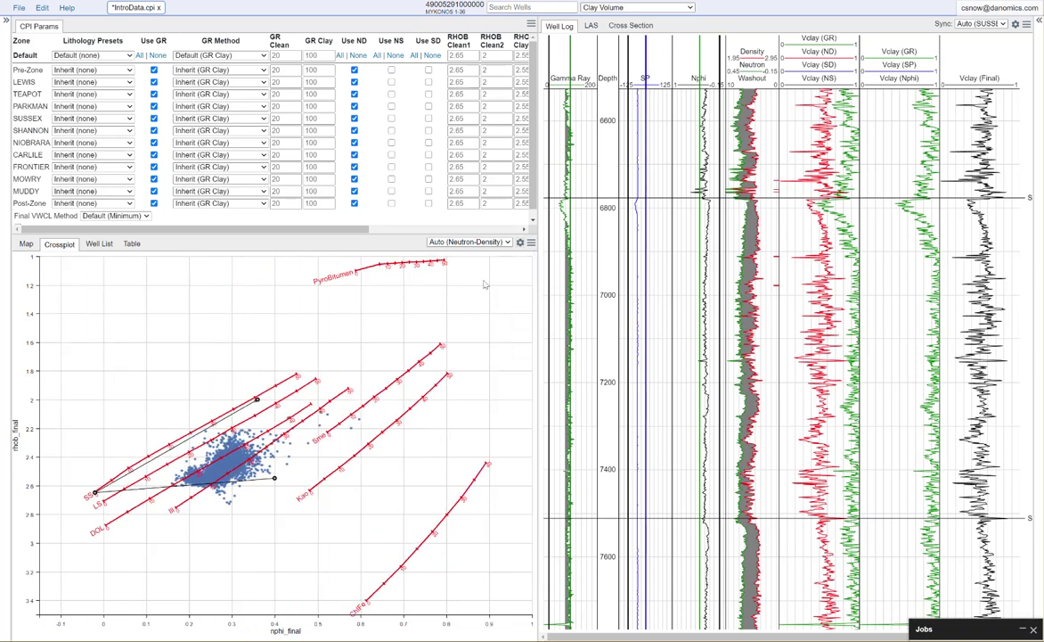
pyautogui.click(520, 241)
pyautogui.click(436, 319)
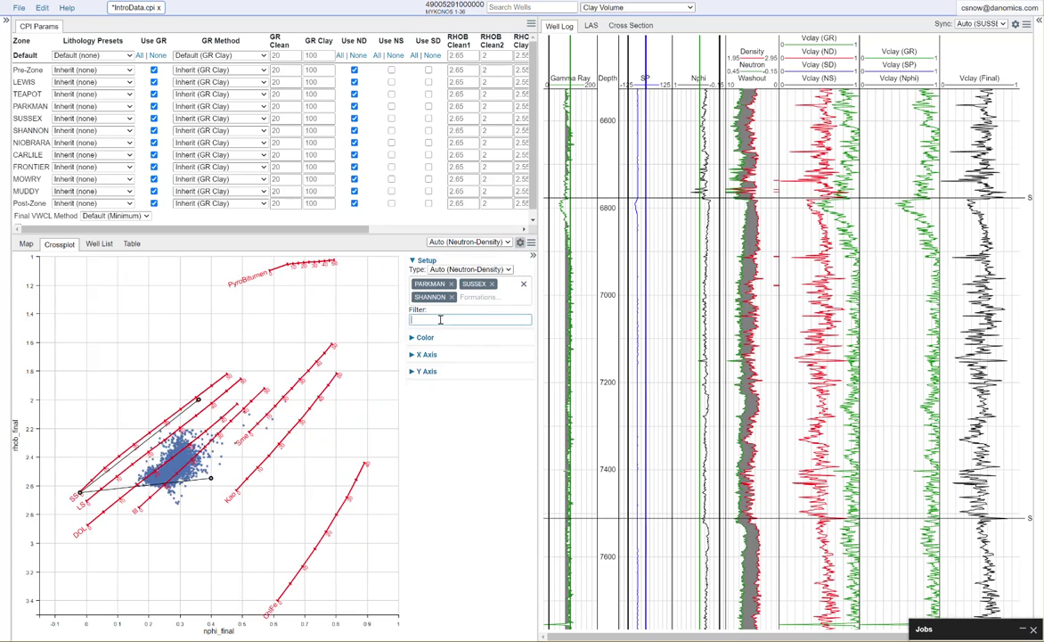
pyautogui.click(412, 338)
pyautogui.click(439, 356)
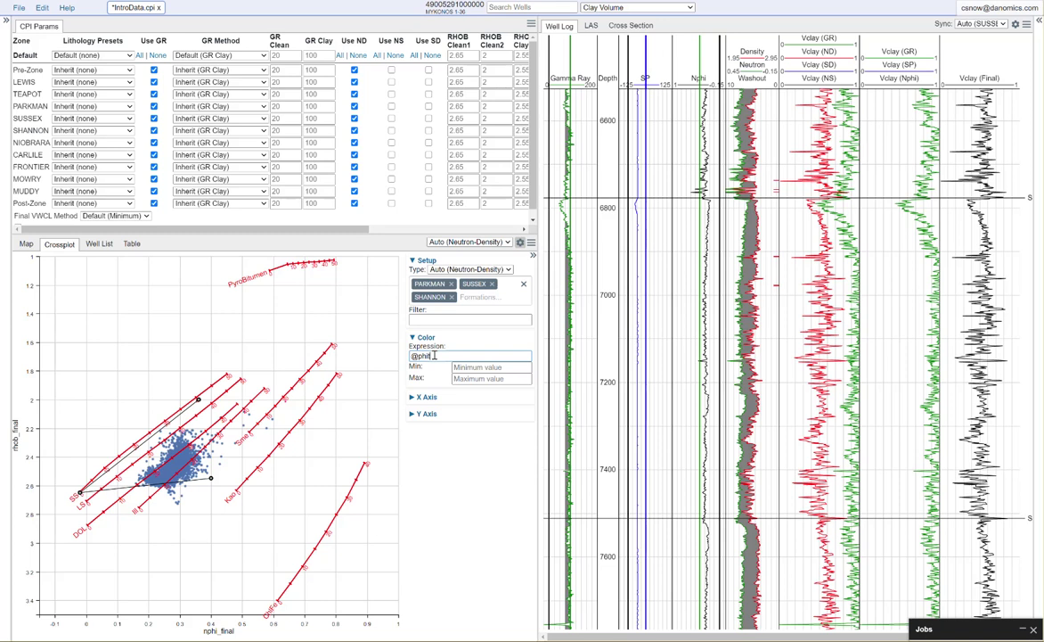
pyautogui.click(445, 462)
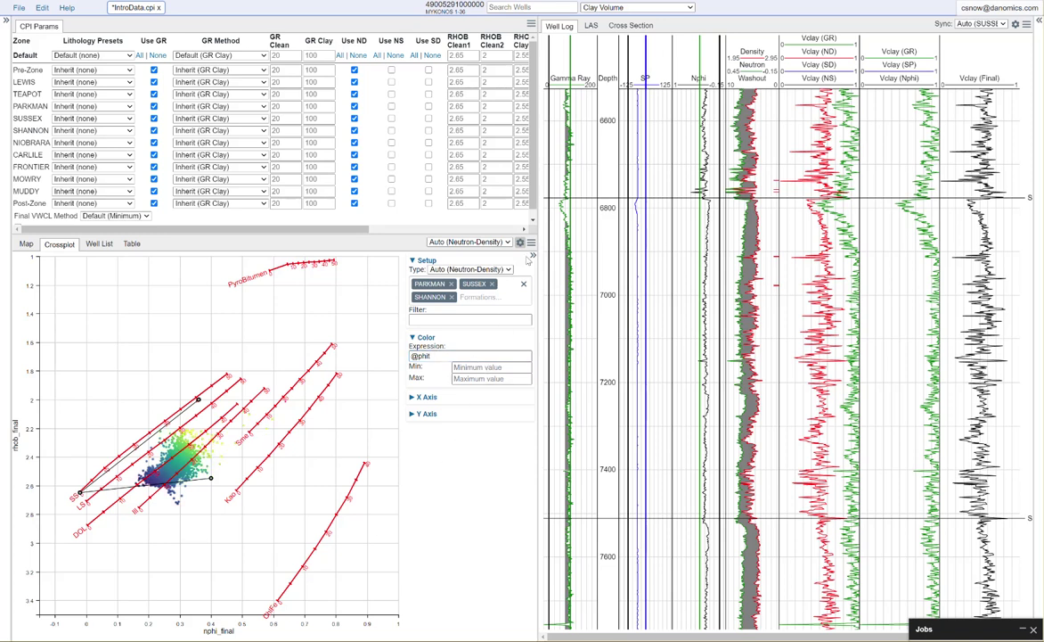
# - Hide the crossplot settings and widen and heighten the crossplot pane for a larger view of the points
pyautogui.moveTo(538, 257); pyautogui.dragTo(536, 257)
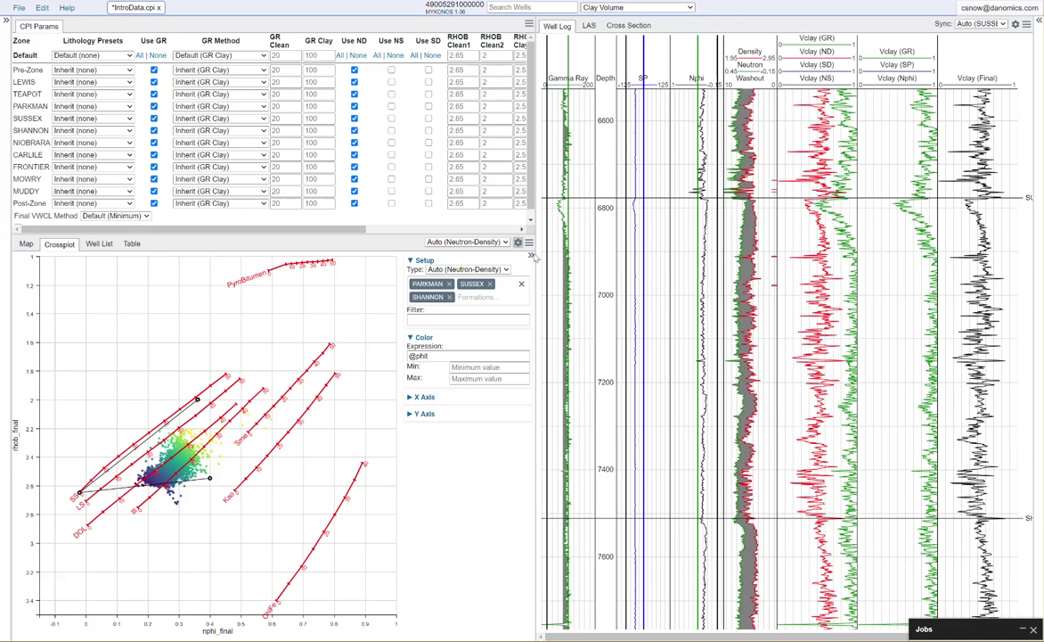
pyautogui.click(531, 256)
pyautogui.moveTo(537, 257); pyautogui.dragTo(621, 257)
pyautogui.moveTo(425, 247); pyautogui.dragTo(415, 135)
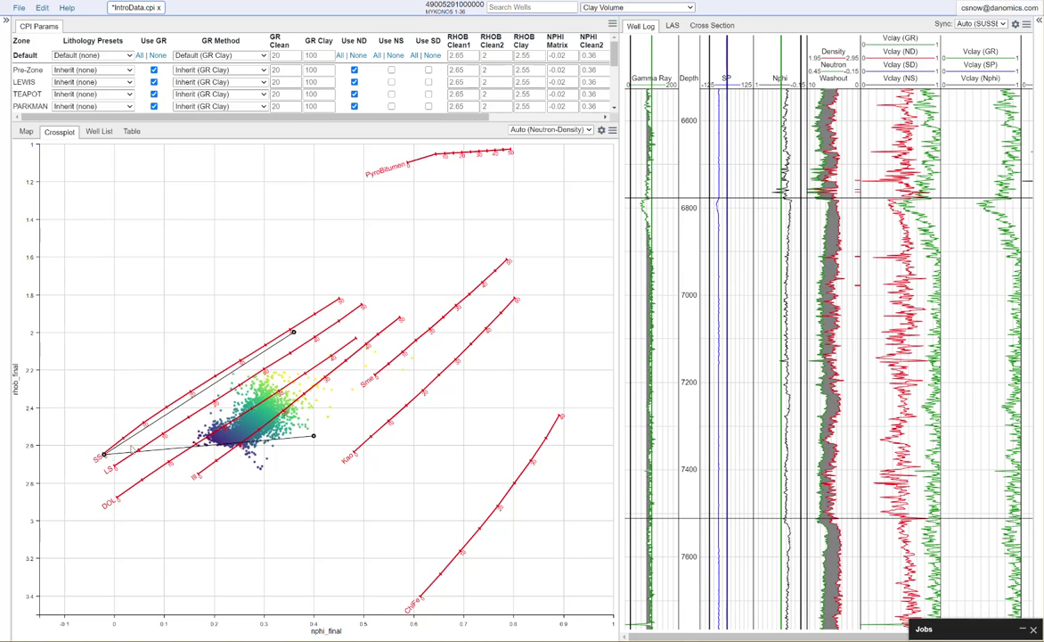
# - Move the first clean point for PARKMAN, SUSSEX and SHANNON to about RHOB 2.642 and NPHI -0.021 on the crossplot
pyautogui.moveTo(106, 455)
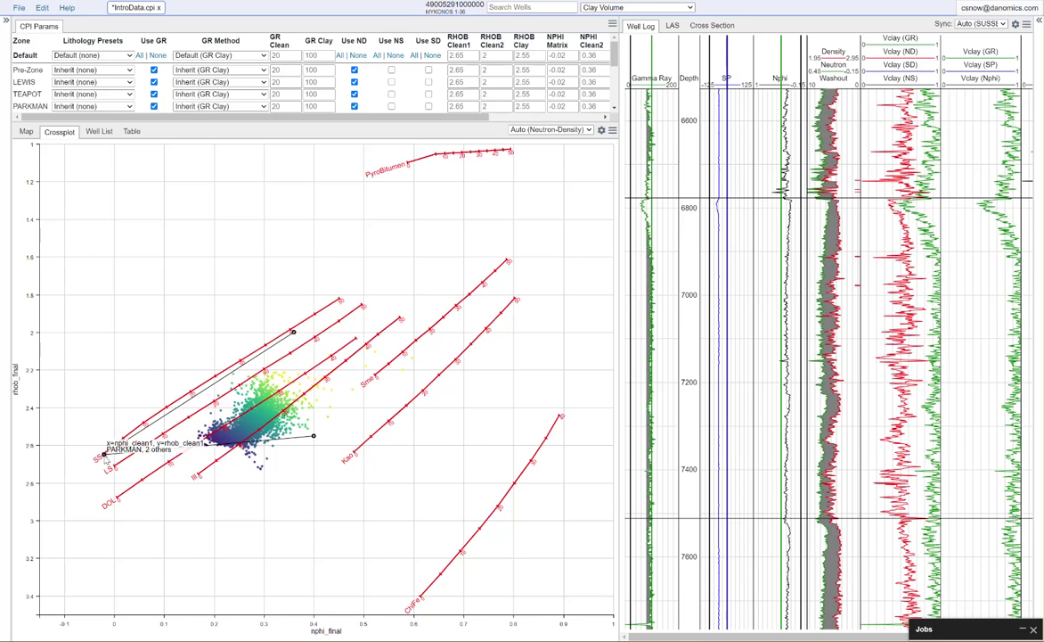
pyautogui.moveTo(104, 454); pyautogui.dragTo(104, 453)
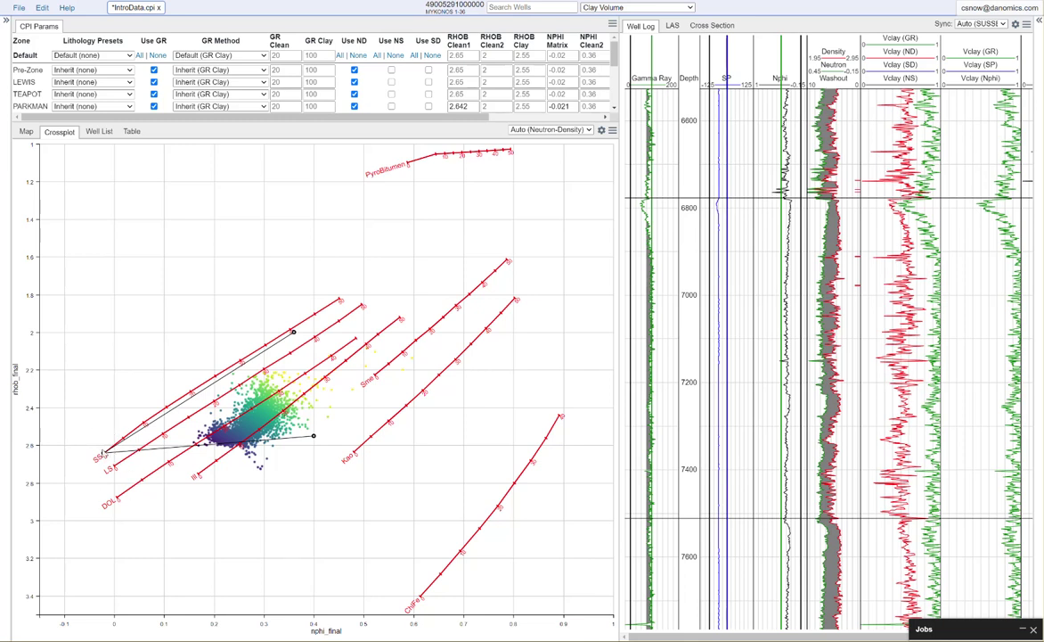
pyautogui.moveTo(104, 453)
# - Try several positions for the second clean point along the sandstone line, leaving it at about RHOB 1.986 and NPHI 0.352
pyautogui.moveTo(295, 336)
pyautogui.moveTo(296, 337); pyautogui.dragTo(298, 332)
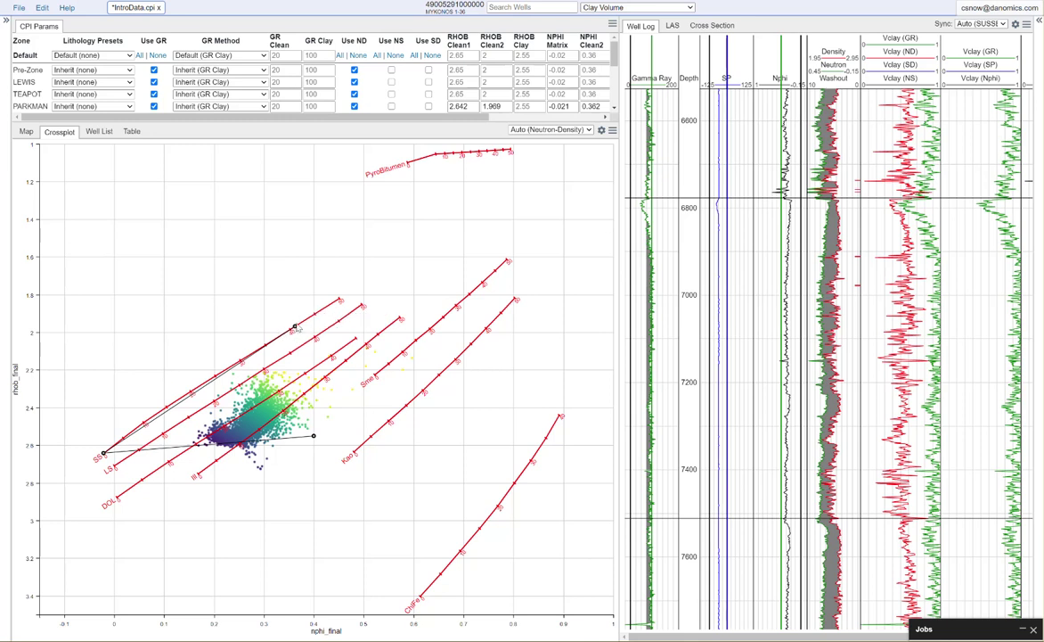
pyautogui.moveTo(297, 330); pyautogui.dragTo(269, 350)
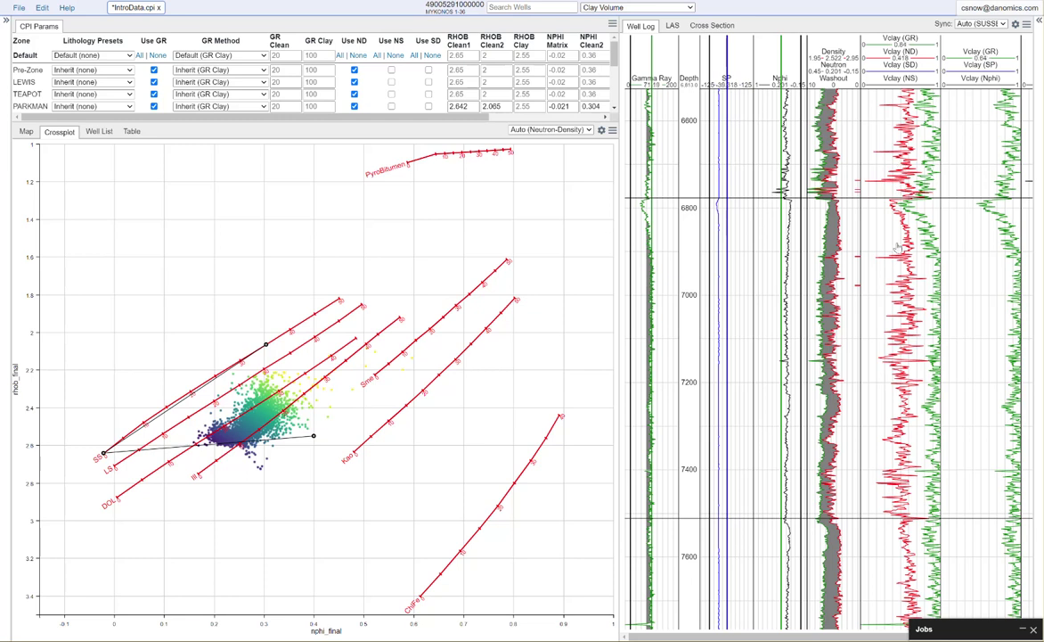
pyautogui.moveTo(270, 347); pyautogui.dragTo(308, 362)
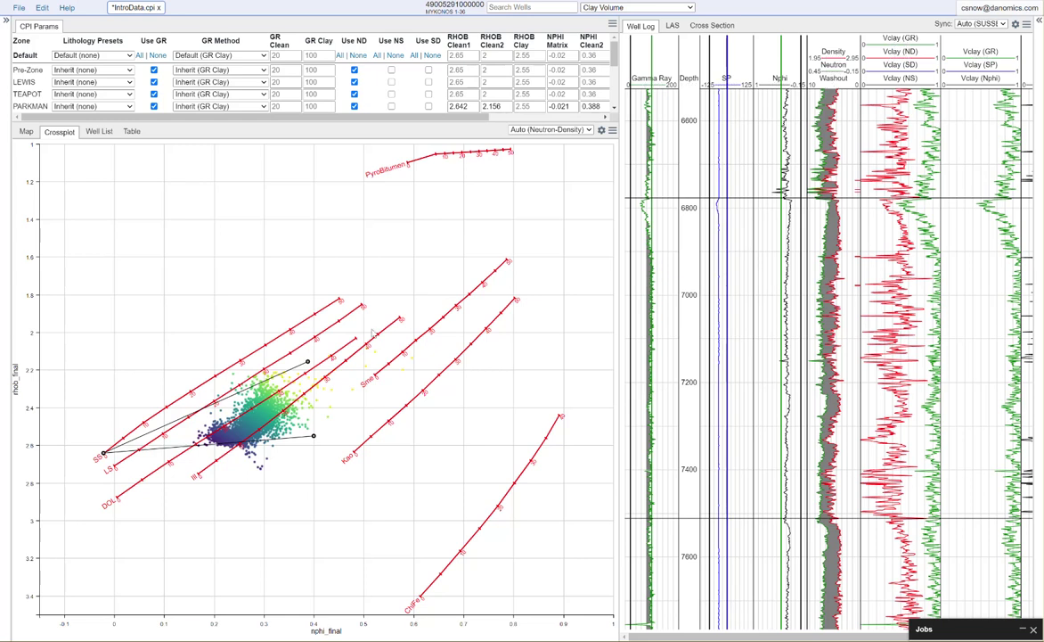
pyautogui.moveTo(308, 366); pyautogui.dragTo(293, 329)
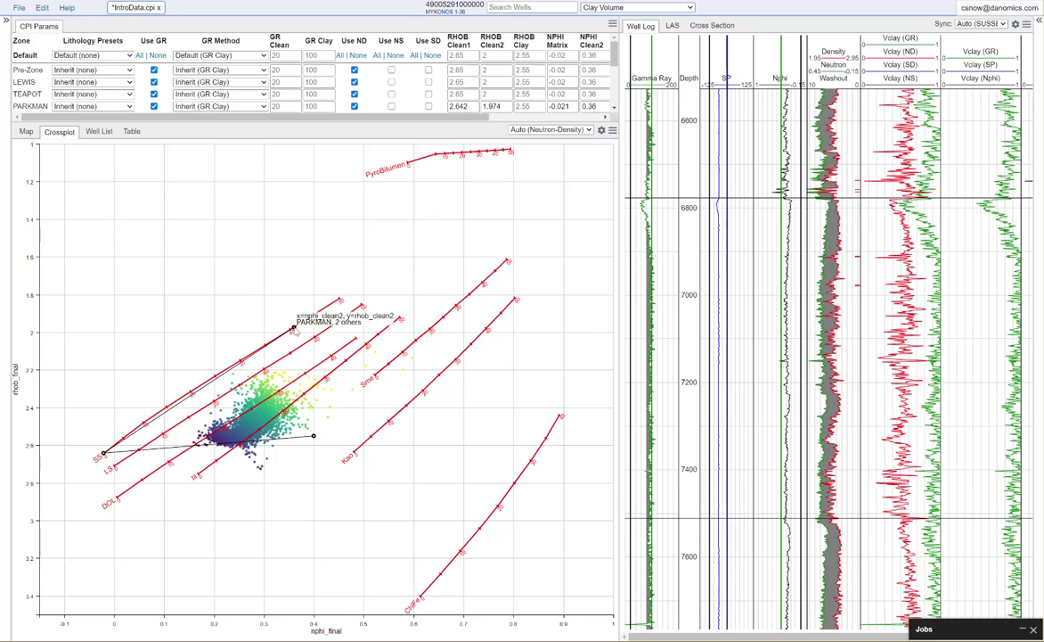
pyautogui.moveTo(295, 332); pyautogui.dragTo(284, 339)
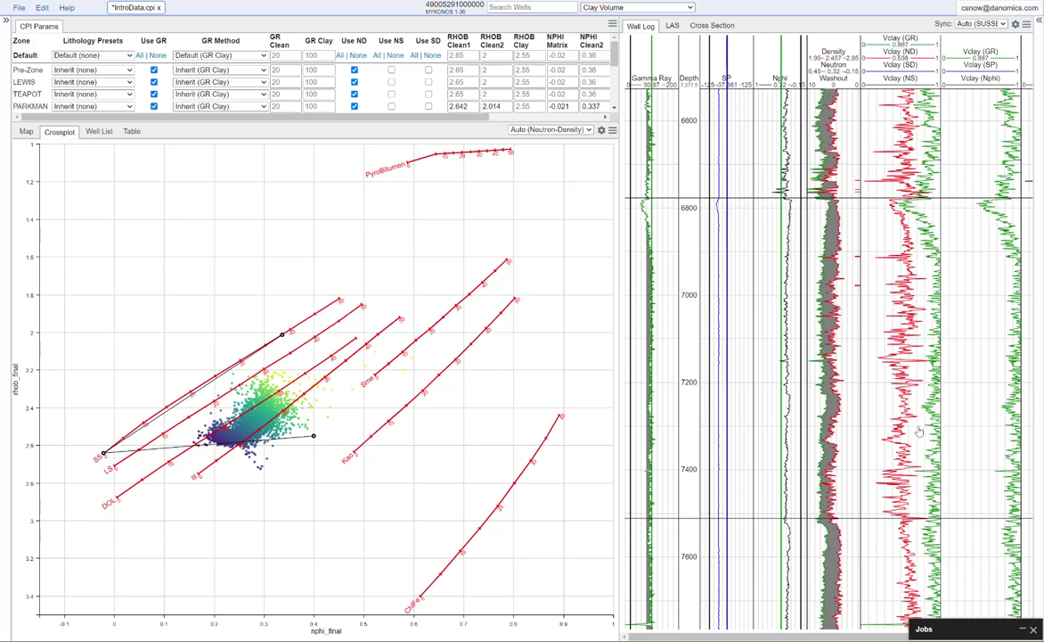
pyautogui.moveTo(283, 336); pyautogui.dragTo(293, 332)
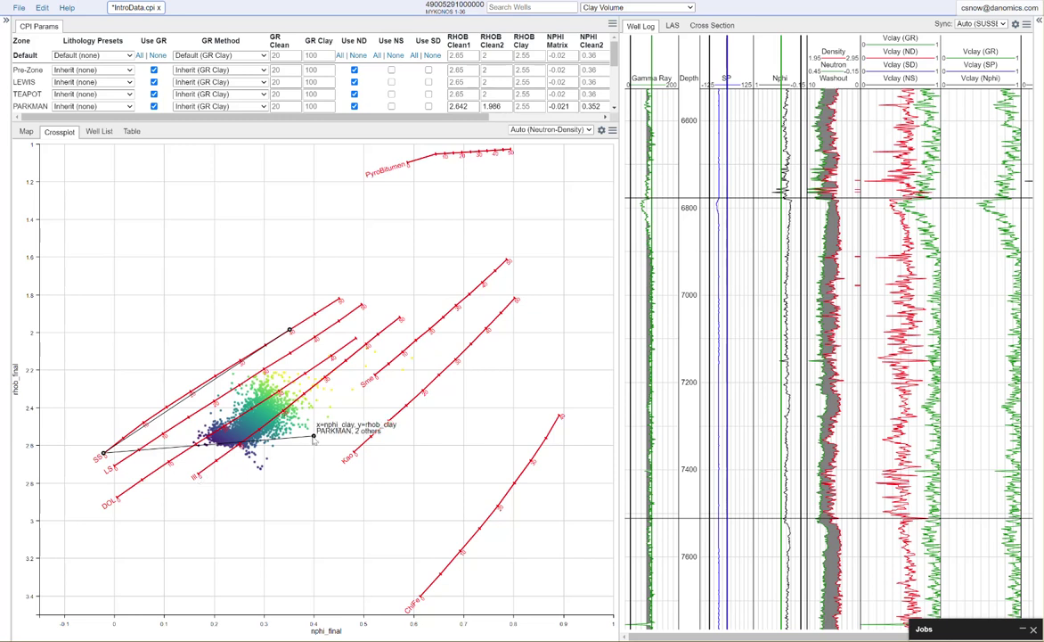
# - Reposition the clay point for the selected formations below the point cloud, ending at about RHOB 2.58 and NPHI 0.39
pyautogui.moveTo(316, 440); pyautogui.dragTo(263, 473)
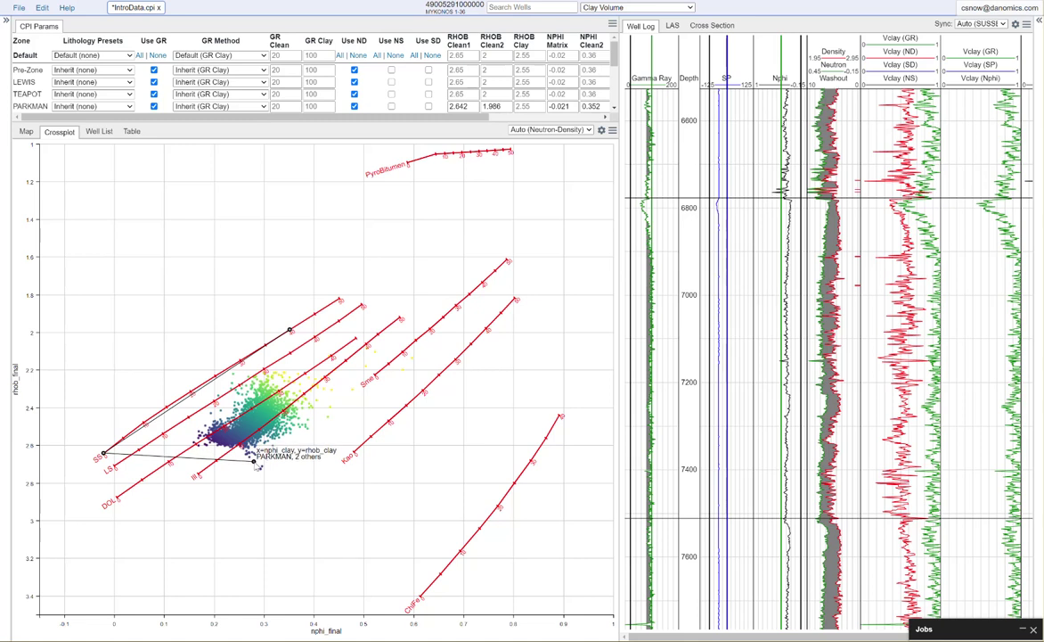
pyautogui.moveTo(249, 463); pyautogui.dragTo(311, 446)
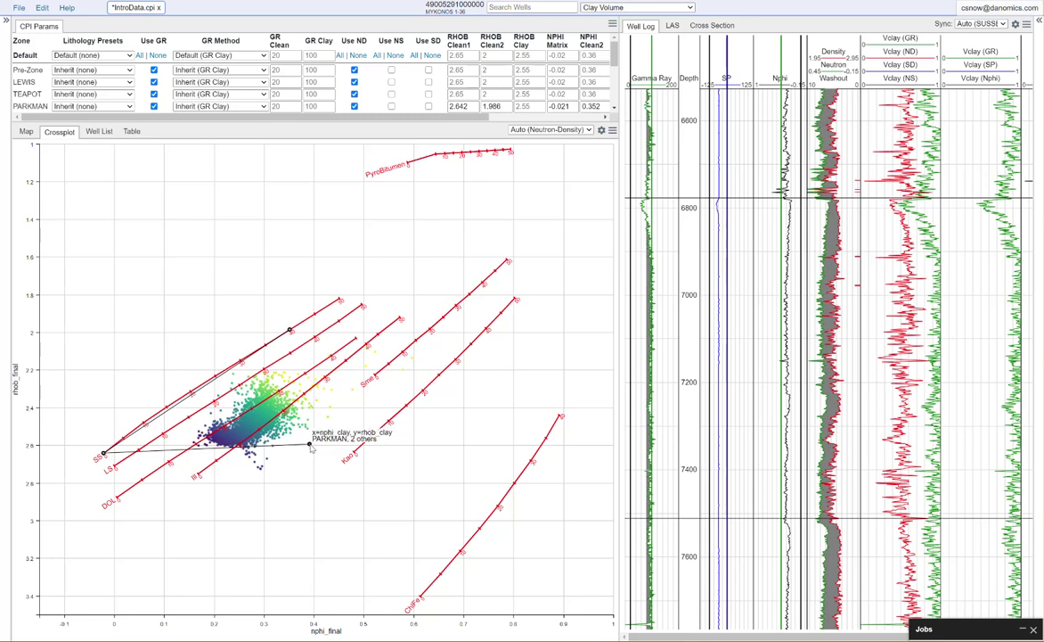
pyautogui.moveTo(312, 449); pyautogui.dragTo(311, 447)
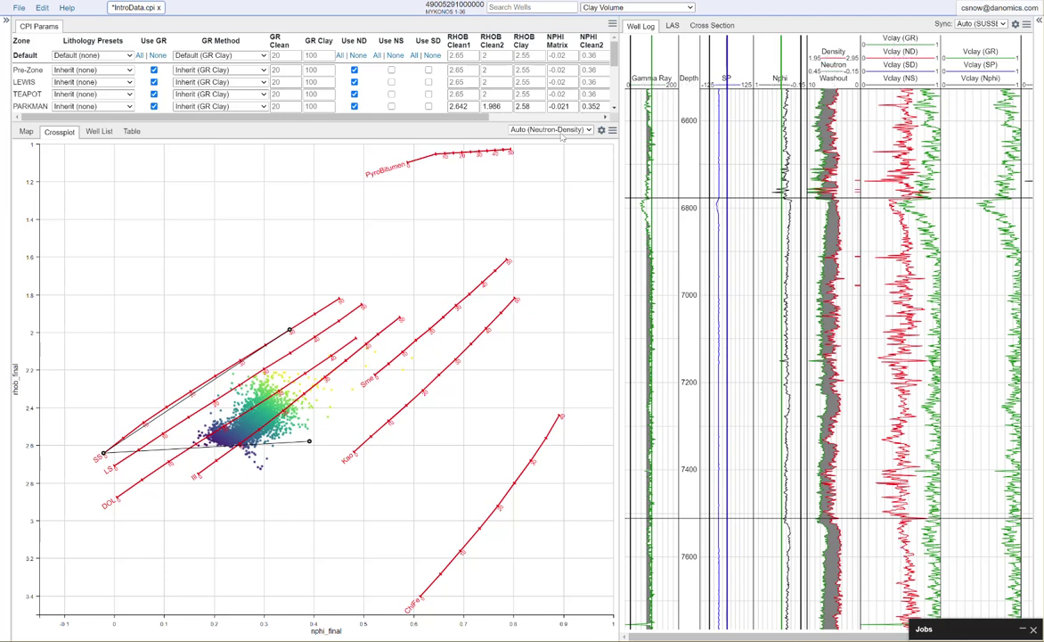
# - Add the NIOBRARA and MOWRY formations to the crossplot's formation selection
pyautogui.click(602, 130)
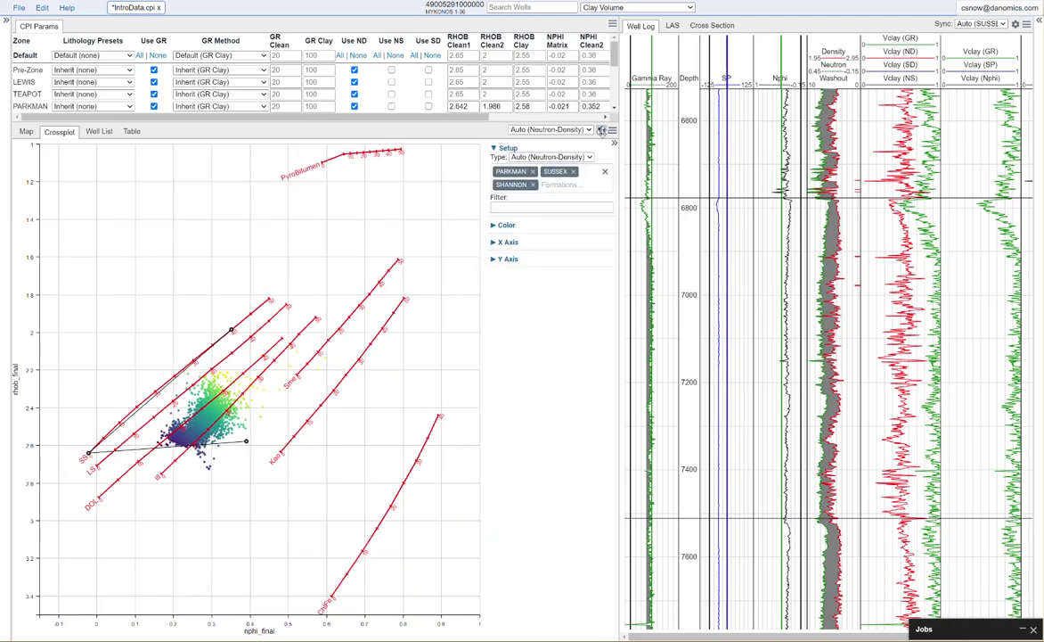
pyautogui.click(552, 185)
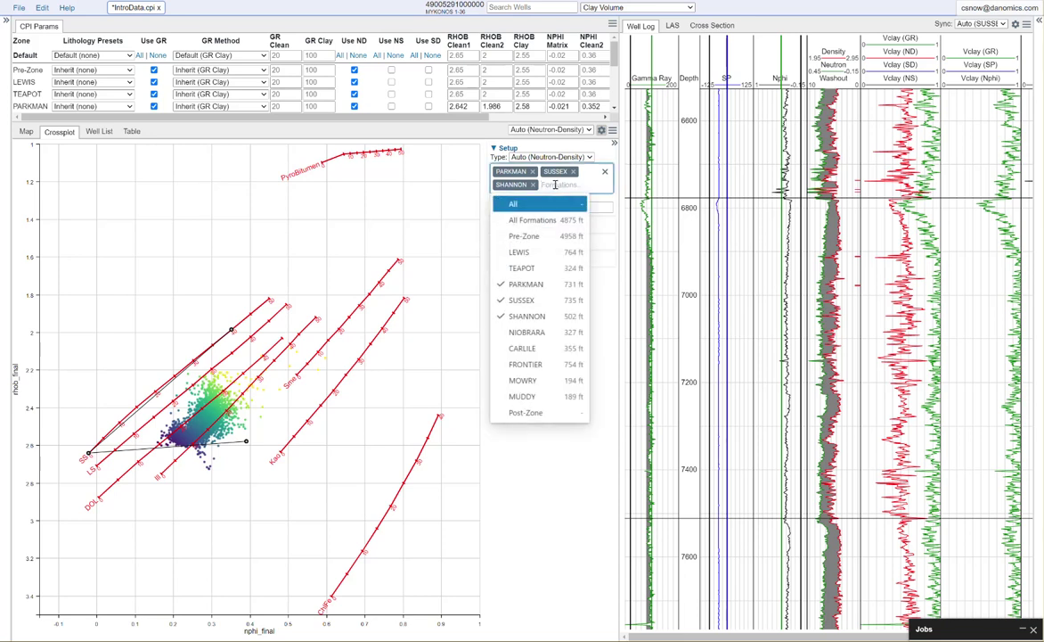
pyautogui.click(541, 335)
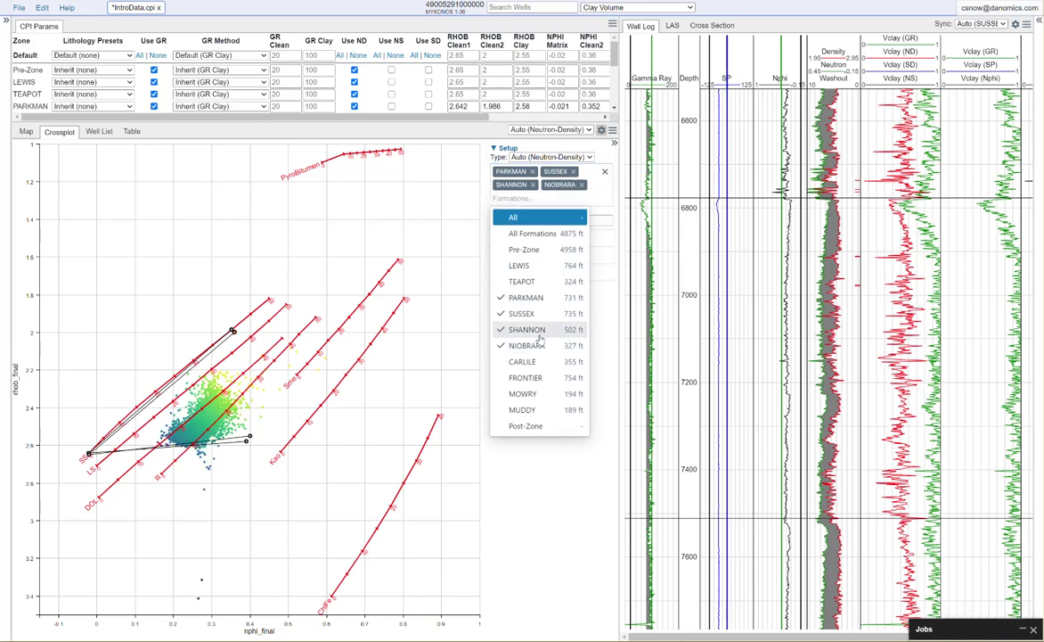
pyautogui.click(543, 397)
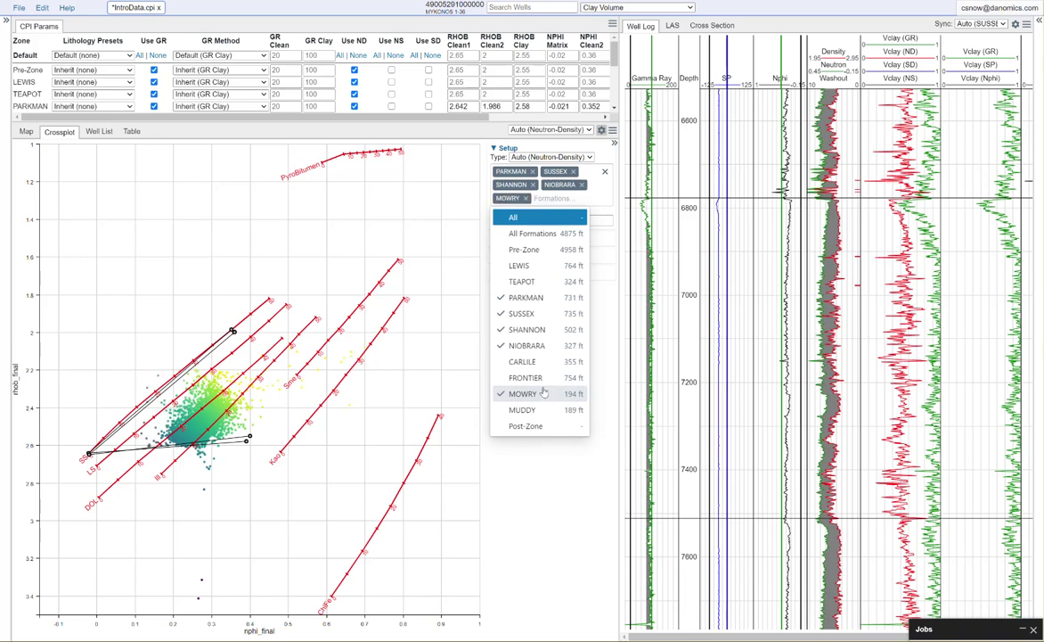
# - Remove PARKMAN, SUSSEX and SHANNON from the crossplot's formation selection, keeping only NIOBRARA and MOWRY
pyautogui.click(532, 172)
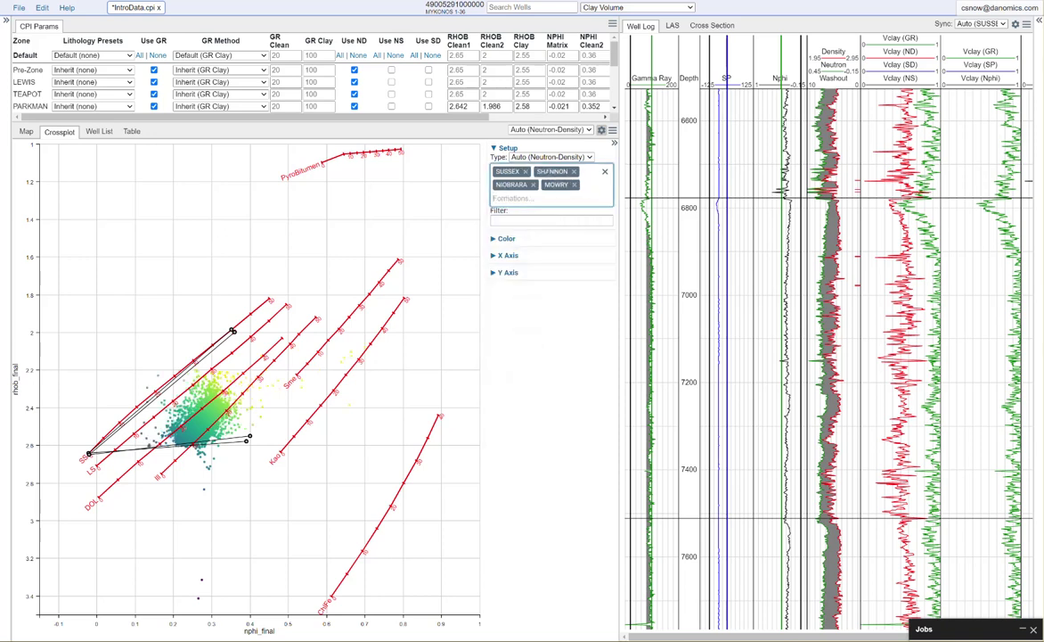
pyautogui.click(525, 172)
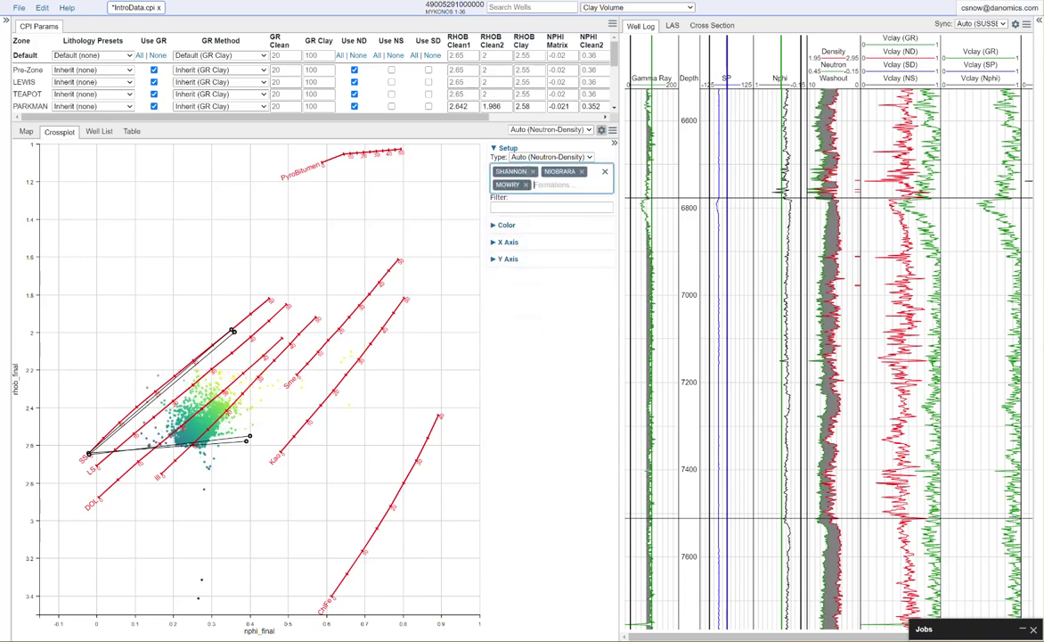
pyautogui.click(533, 172)
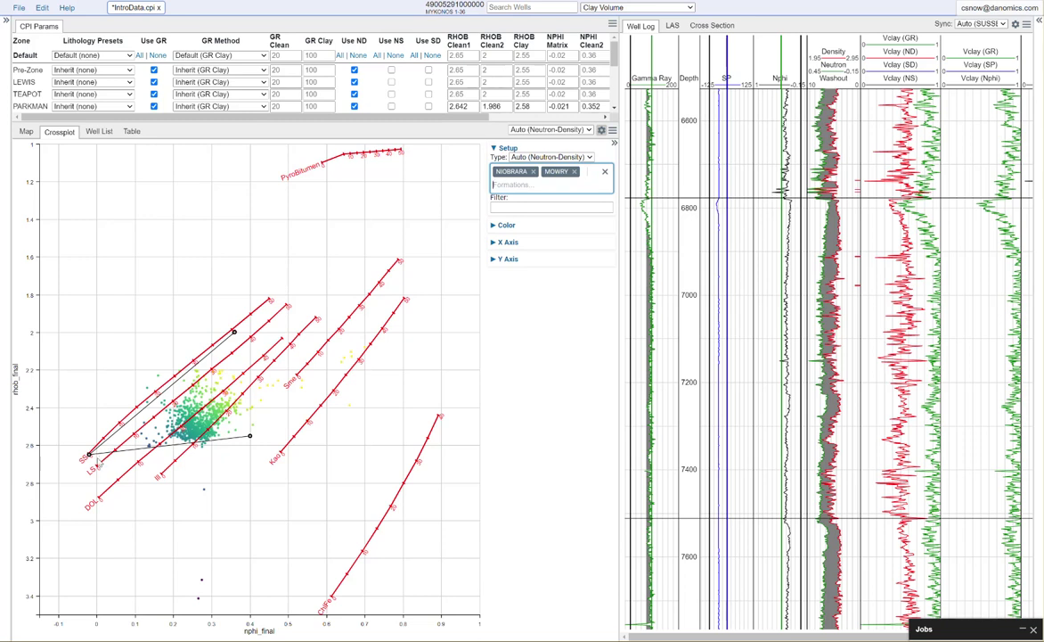
# - Move the NIOBRARA and MOWRY clean points onto the limestone line, the first at RHOB 2.707, the second at about RHOB 2.01 and NPHI 0.41
pyautogui.moveTo(88, 453)
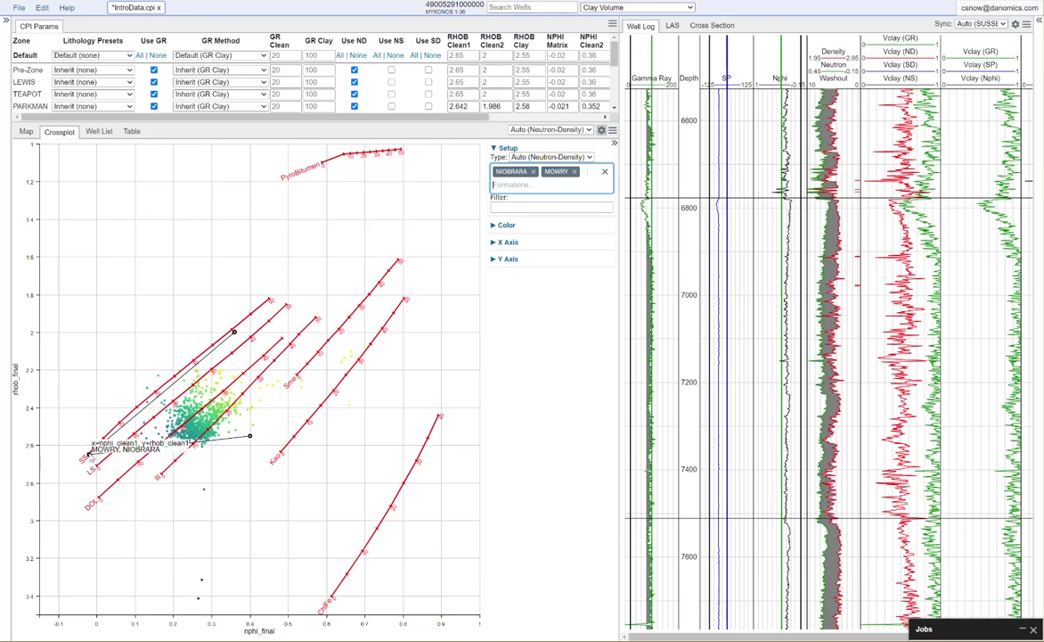
pyautogui.moveTo(88, 454); pyautogui.dragTo(98, 467)
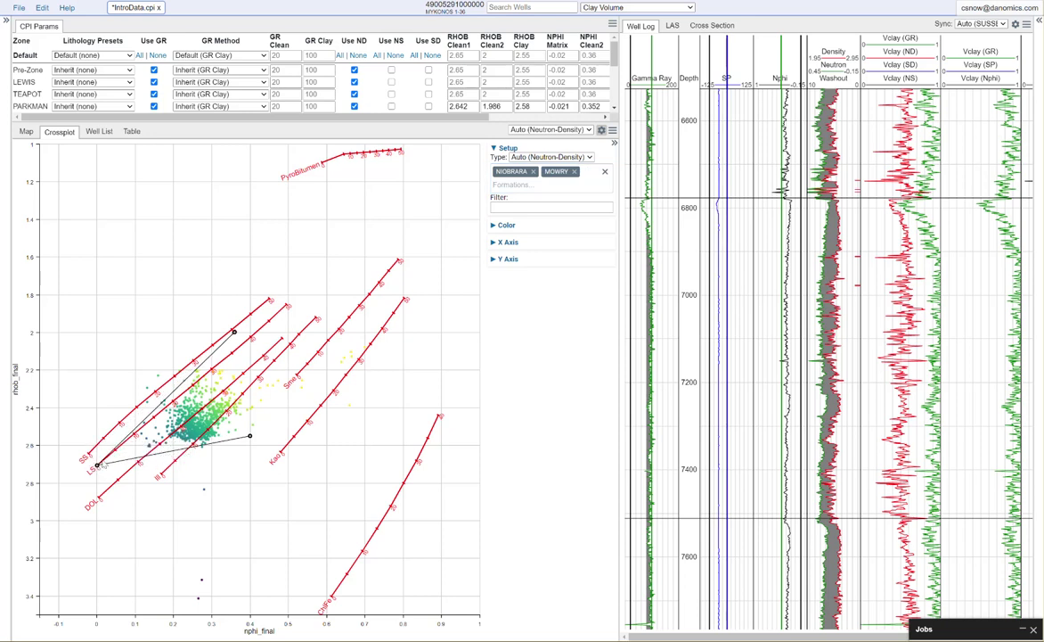
pyautogui.moveTo(235, 336); pyautogui.dragTo(254, 338)
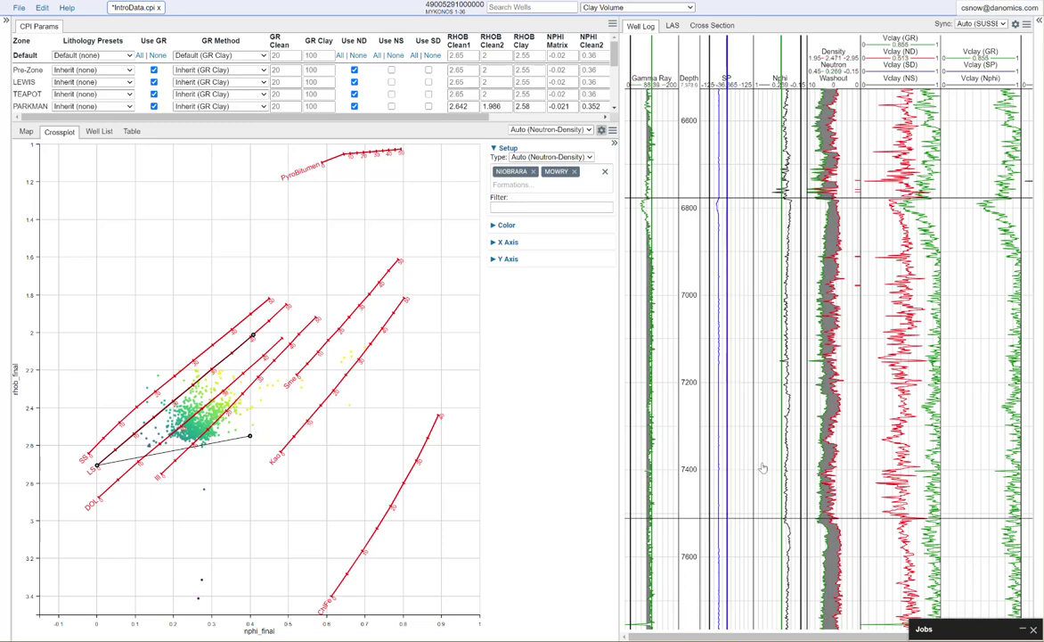
# - Bring the NIOBRARA interval into the well log and move its crossplot clay point to about RHOB 2.49 and NPHI 0.43
pyautogui.moveTo(764, 475); pyautogui.dragTo(750, 198)
pyautogui.moveTo(769, 532); pyautogui.dragTo(762, 355)
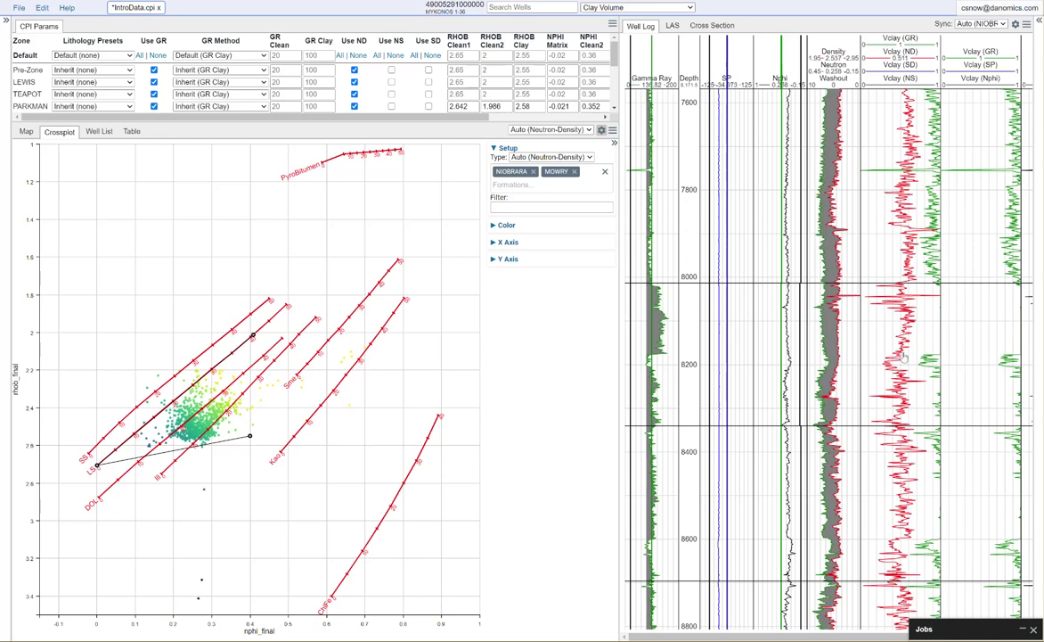
pyautogui.moveTo(250, 436)
pyautogui.mouseDown()
pyautogui.moveTo(192, 429)
pyautogui.moveTo(209, 431)
pyautogui.moveTo(214, 417)
pyautogui.moveTo(265, 429)
pyautogui.mouseUp()
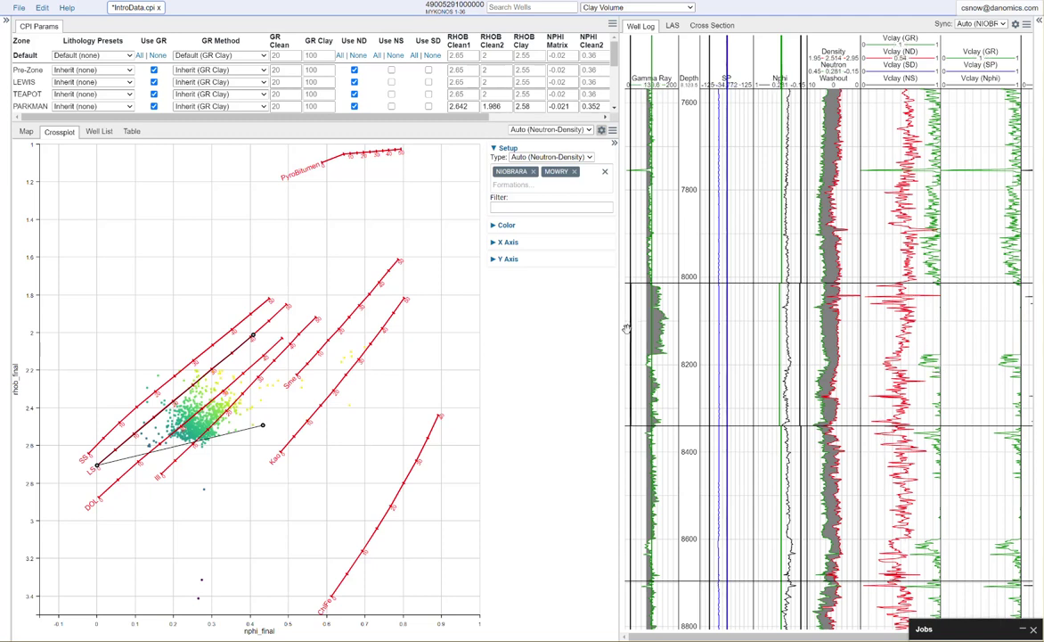
# - Set the gamma ray track's maximum to 300 and width to 200, and enlarge the well log area with the crossplot setup hidden
pyautogui.moveTo(617, 328); pyautogui.dragTo(479, 327)
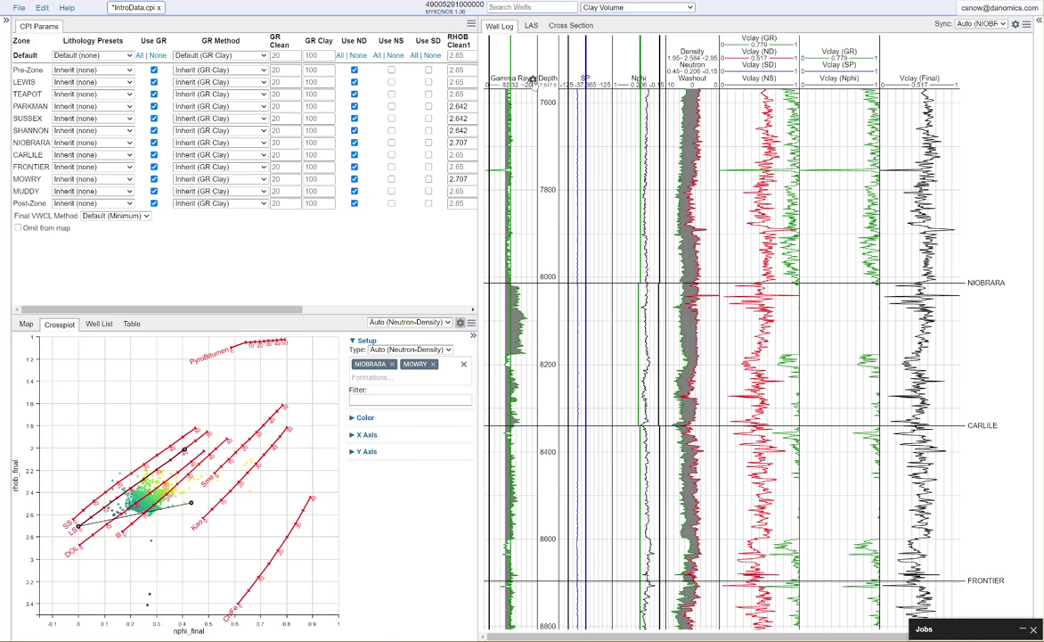
pyautogui.click(532, 80)
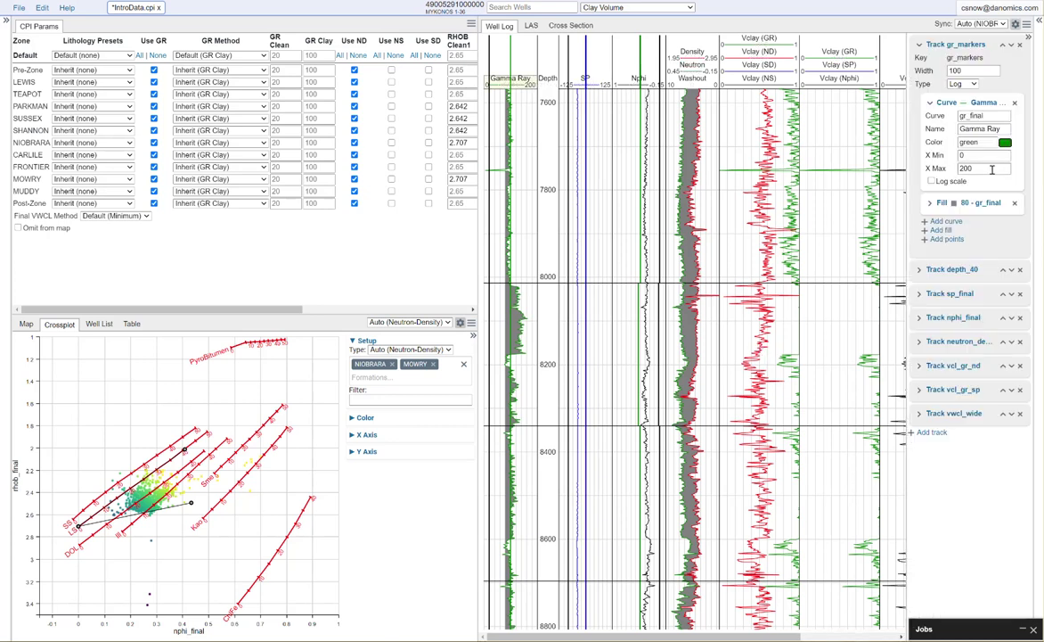
pyautogui.doubleClick(990, 170)
pyautogui.press('Return')
pyautogui.doubleClick(968, 71)
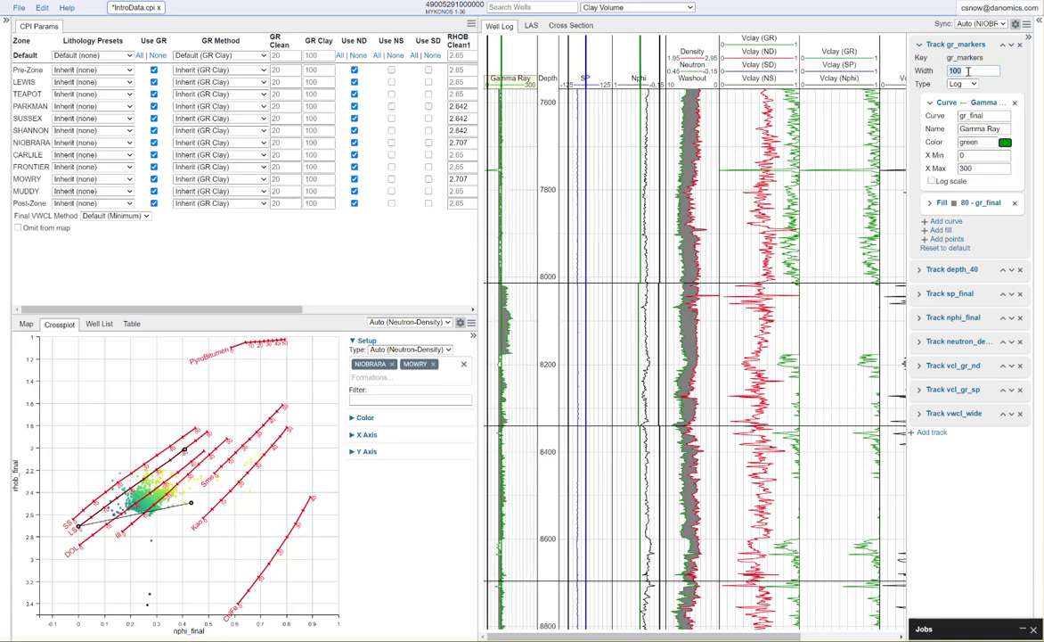
pyautogui.press('Return')
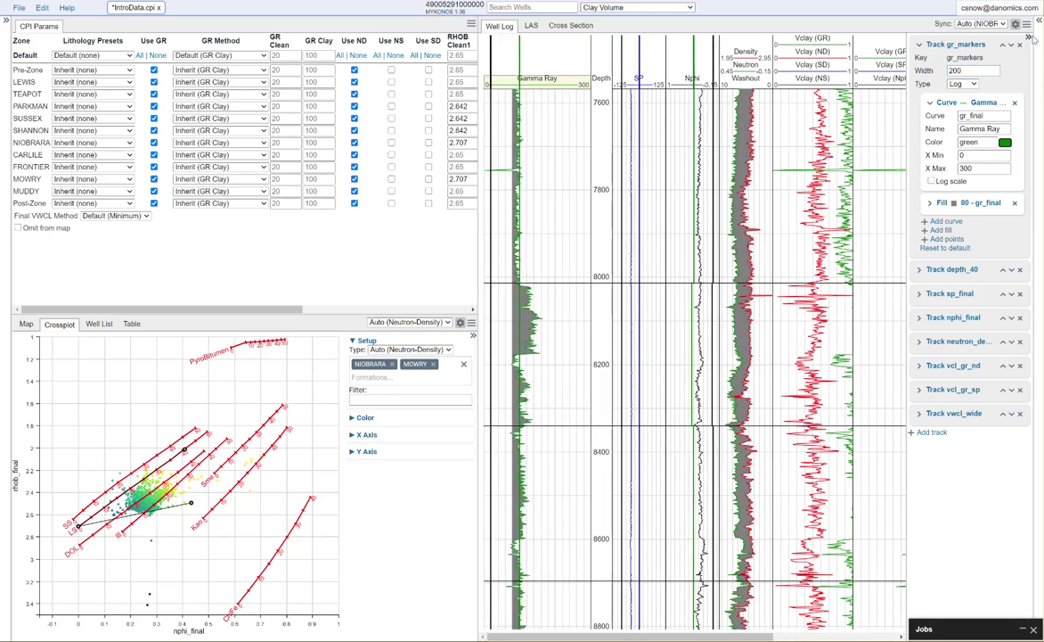
pyautogui.click(947, 37)
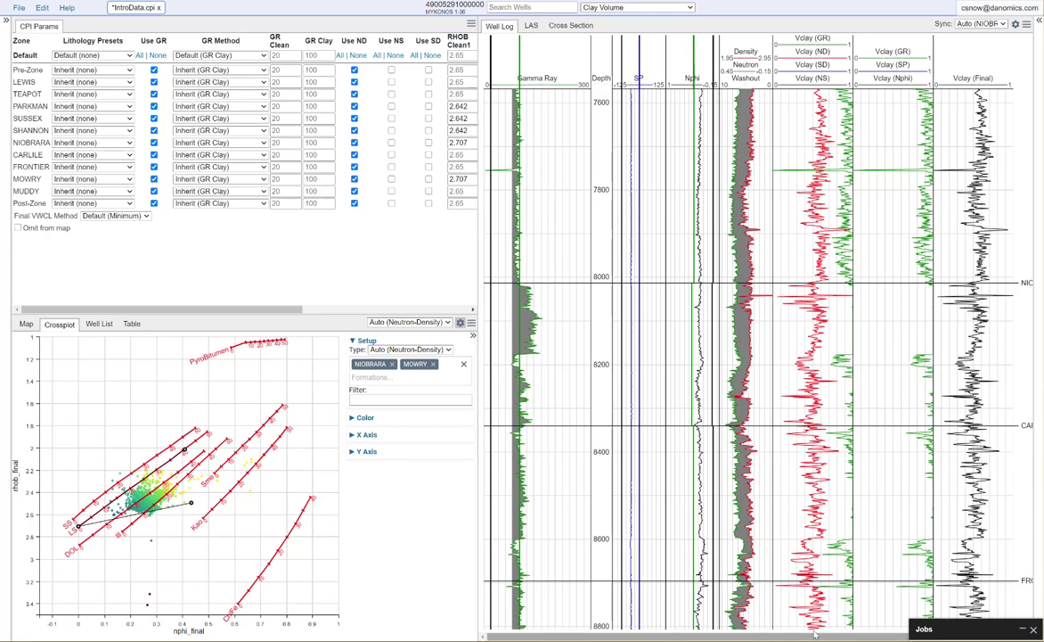
pyautogui.click(473, 335)
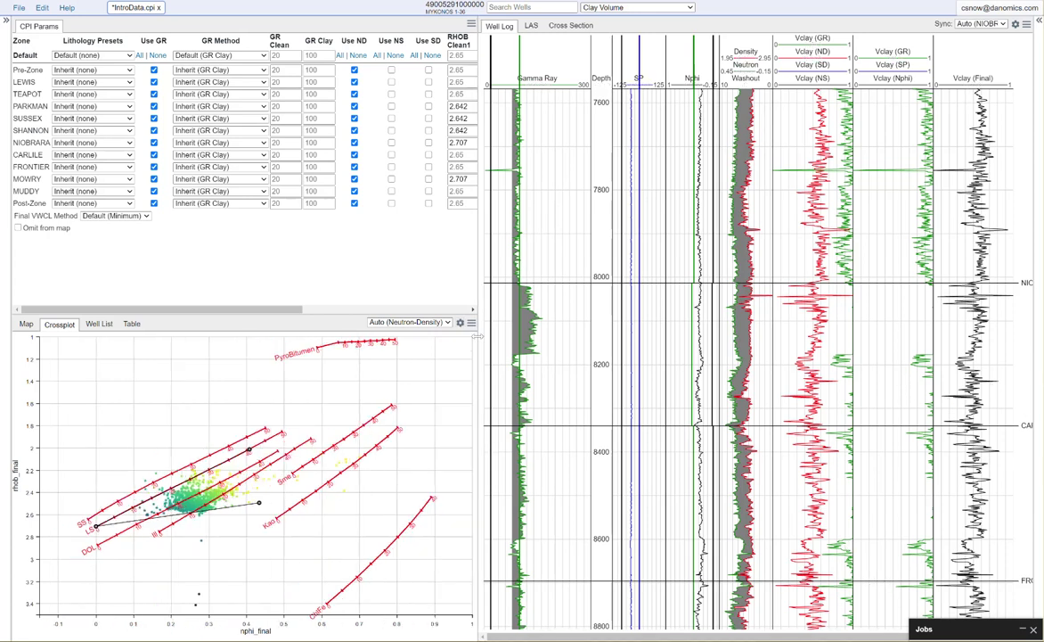
pyautogui.moveTo(479, 335); pyautogui.dragTo(376, 335)
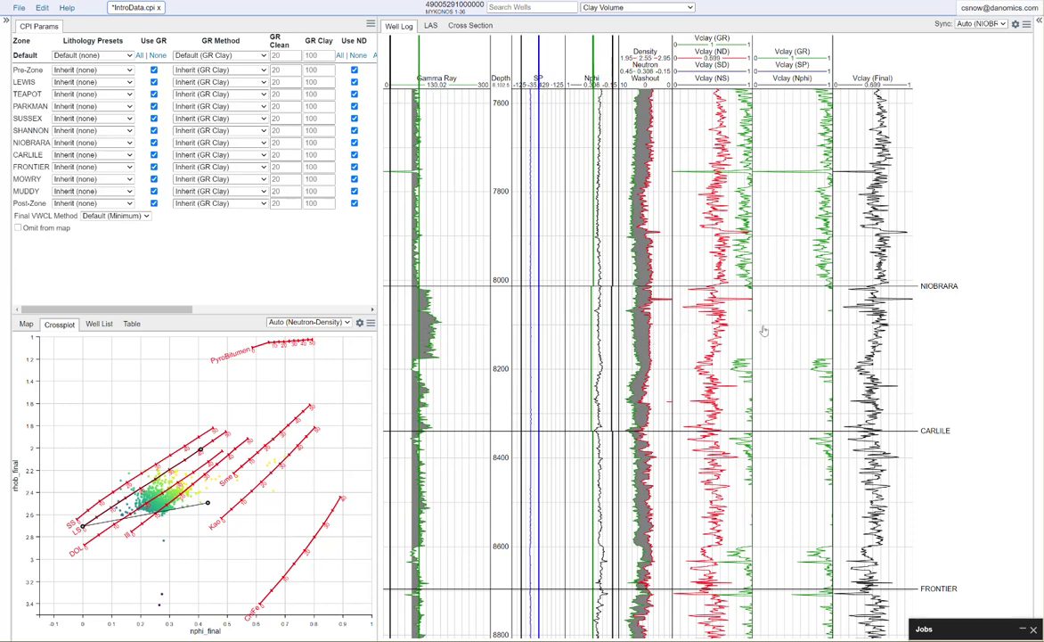
# - Adjust the NIOBRARA gamma ray clay line on the well log until its GR Clay value is 215
pyautogui.click(389, 369)
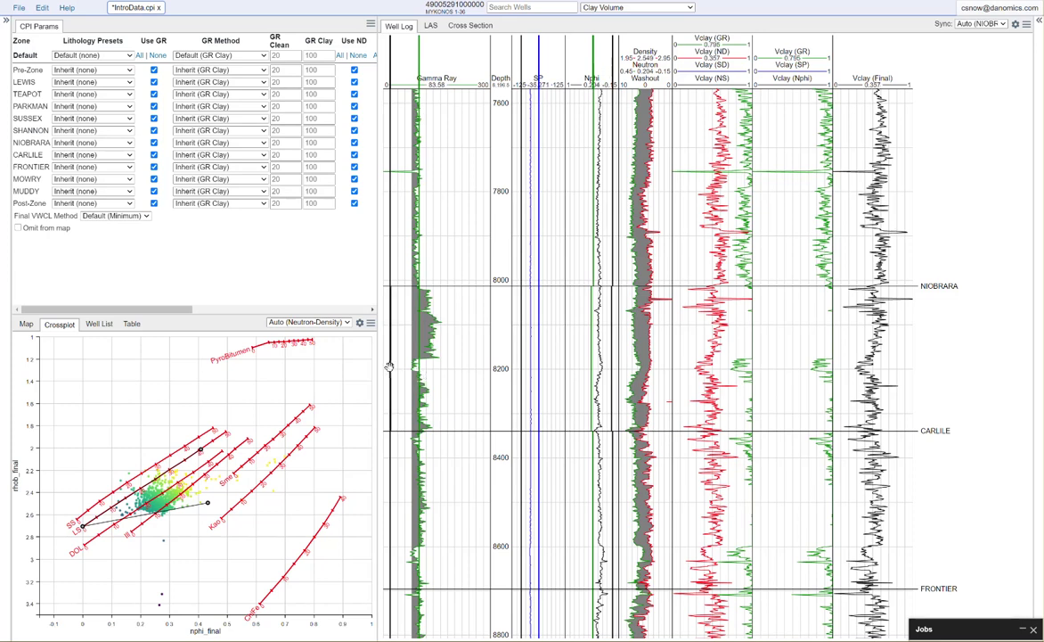
pyautogui.moveTo(418, 366); pyautogui.dragTo(443, 366)
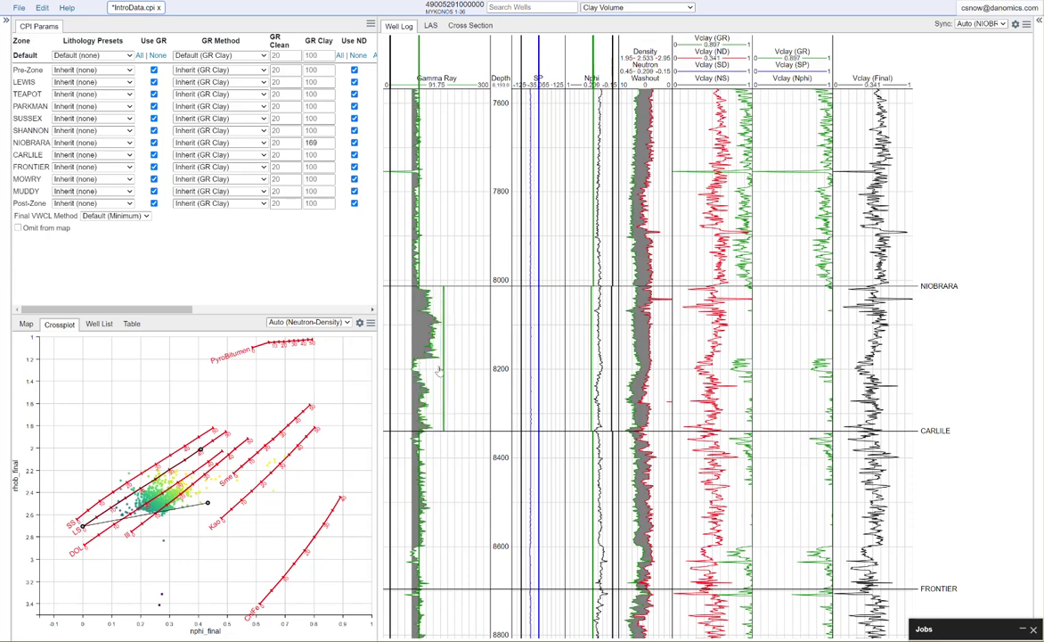
pyautogui.moveTo(436, 370); pyautogui.dragTo(470, 381)
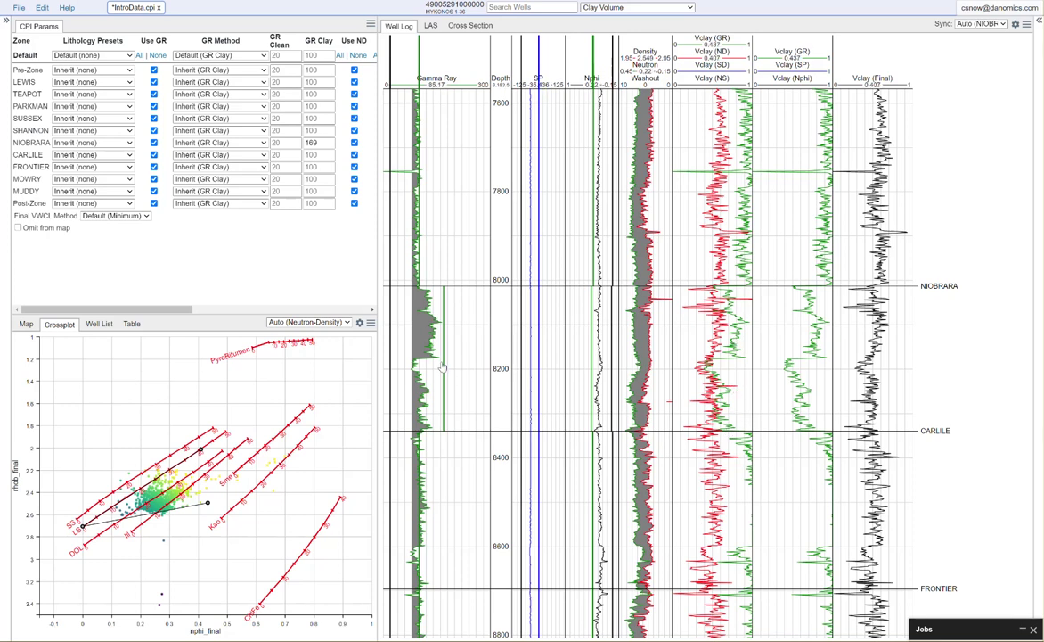
pyautogui.scroll(3, 724, 359)
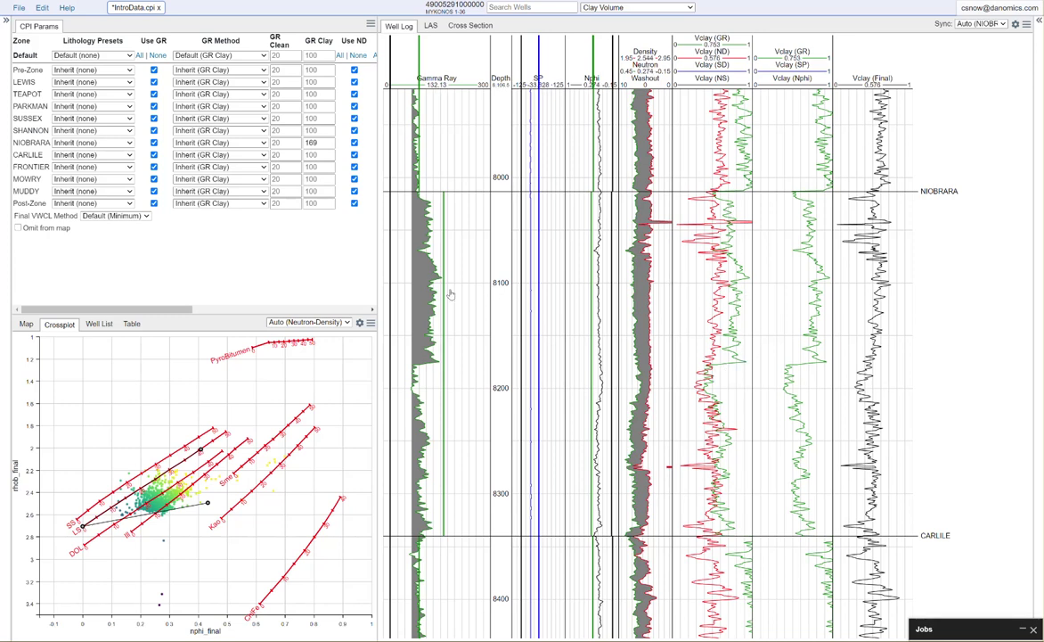
pyautogui.moveTo(444, 290); pyautogui.dragTo(459, 286)
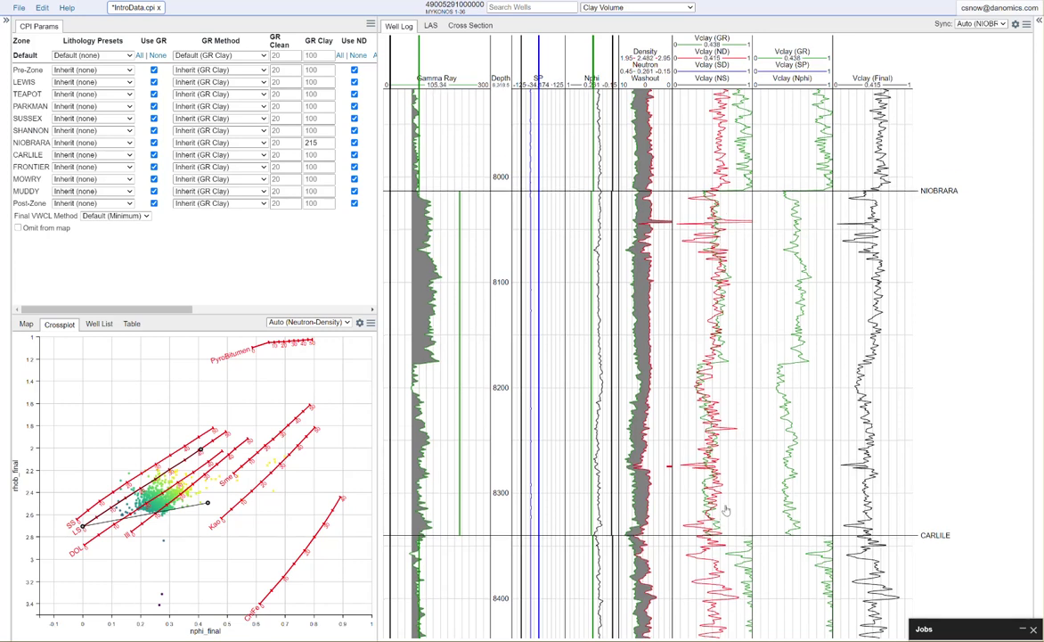
# - Adjust the MOWRY gamma ray lines on the well log to a GR Clay of 282 and a GR Clean of 43.5
pyautogui.scroll(-2, 726, 485)
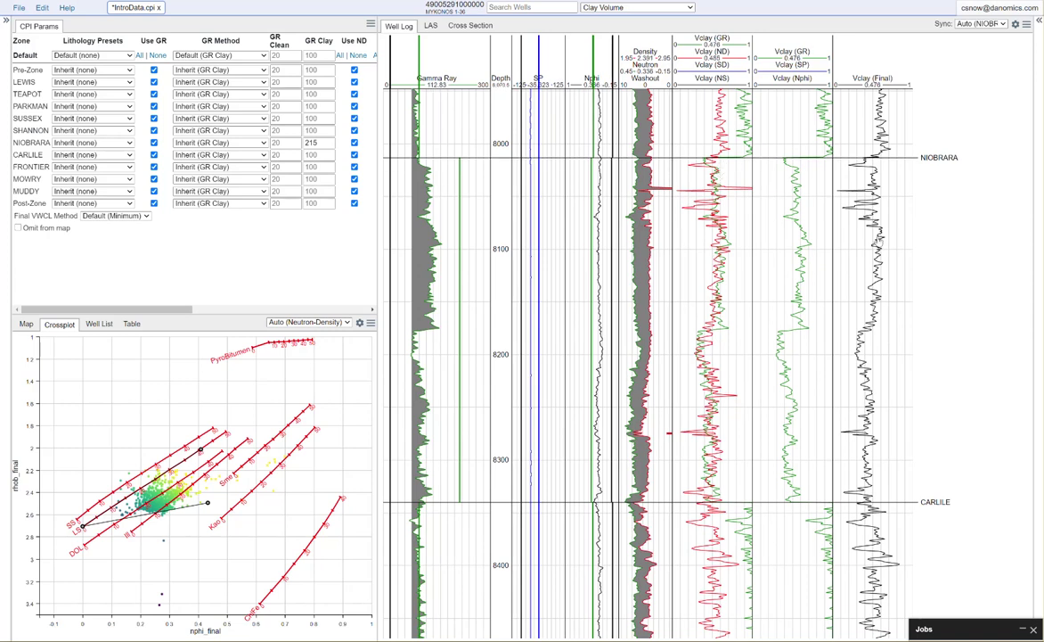
pyautogui.moveTo(685, 603); pyautogui.dragTo(687, 66)
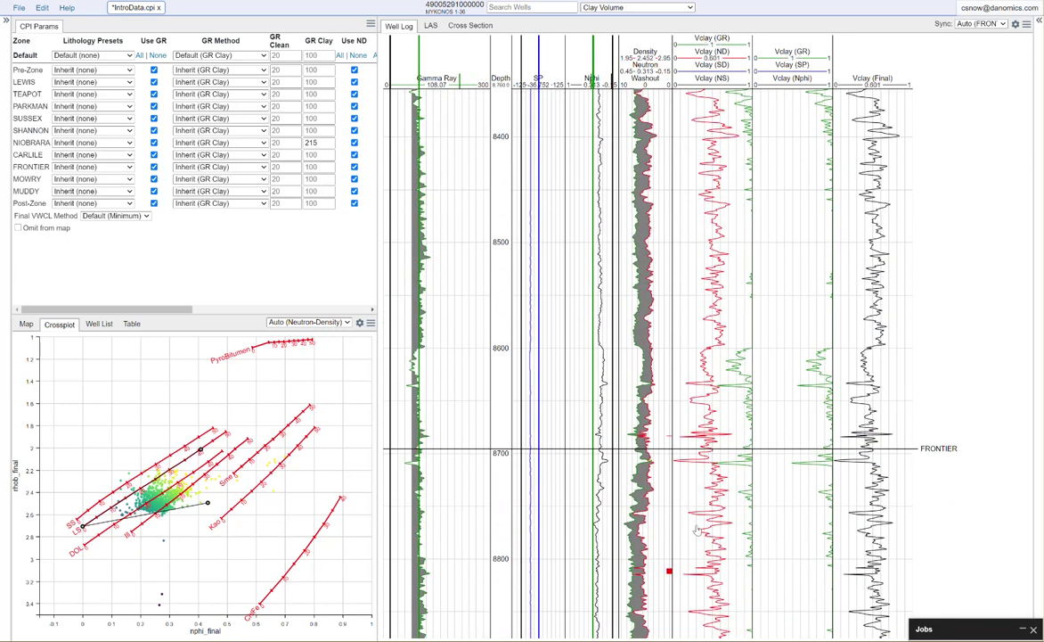
pyautogui.moveTo(709, 446); pyautogui.dragTo(711, 100)
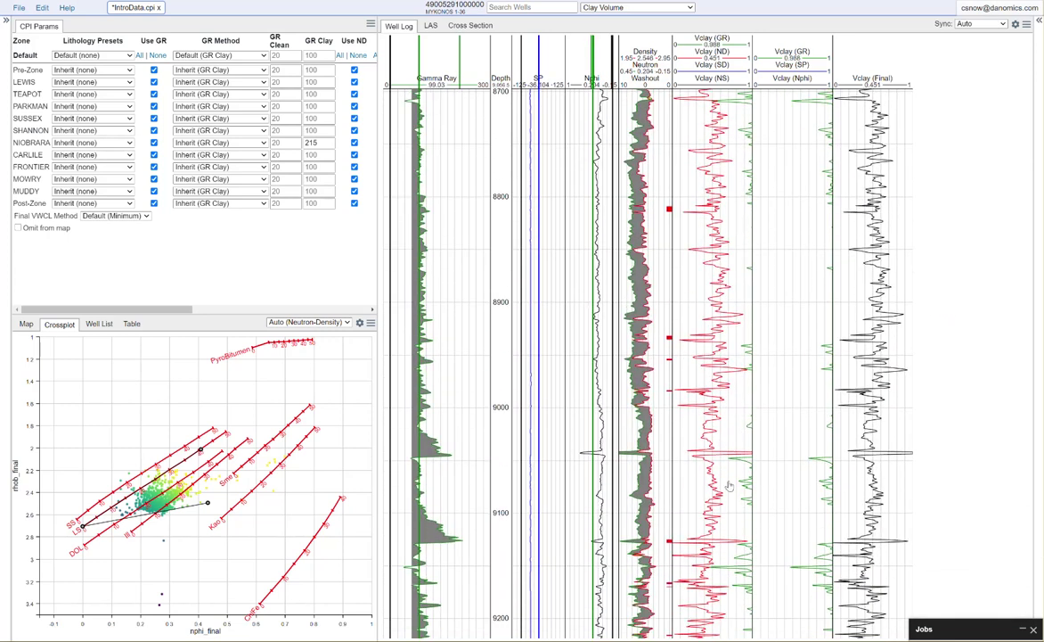
pyautogui.moveTo(732, 569); pyautogui.dragTo(731, 171)
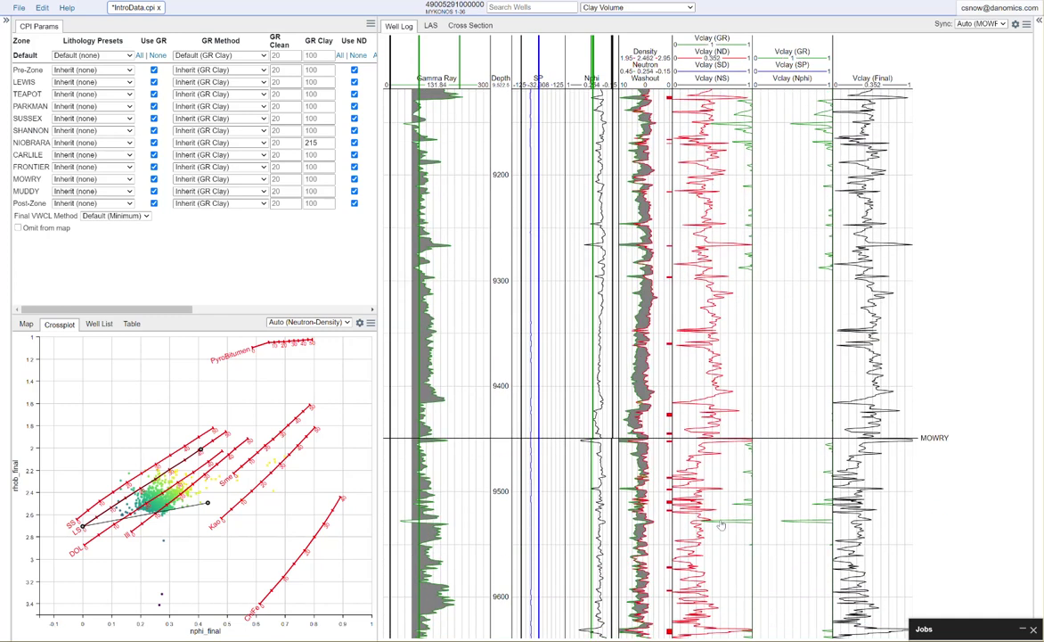
pyautogui.moveTo(725, 550); pyautogui.dragTo(714, 299)
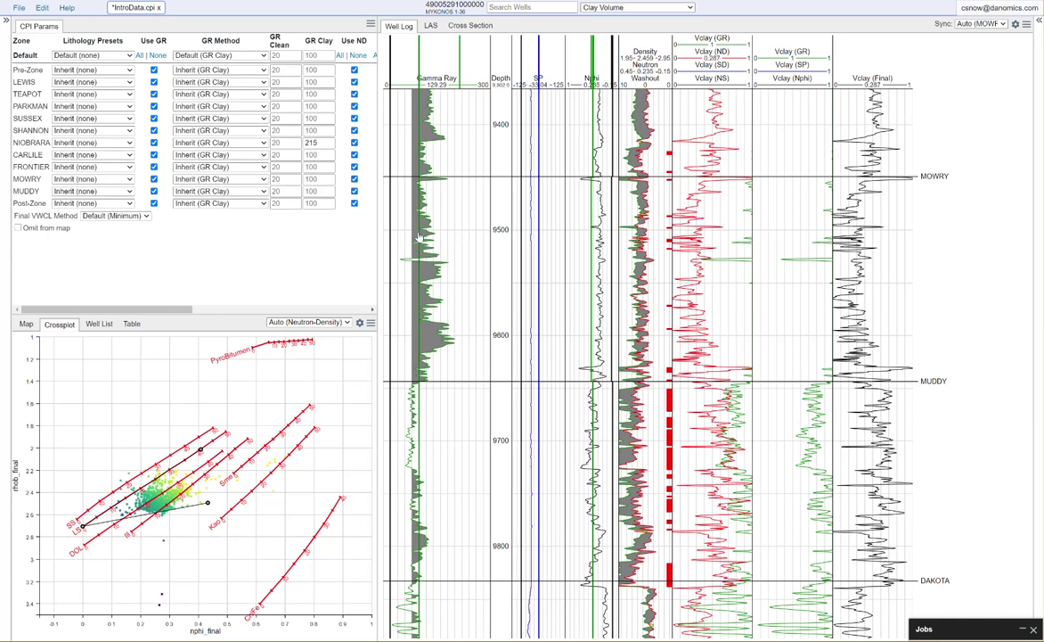
pyautogui.moveTo(418, 229); pyautogui.dragTo(457, 223)
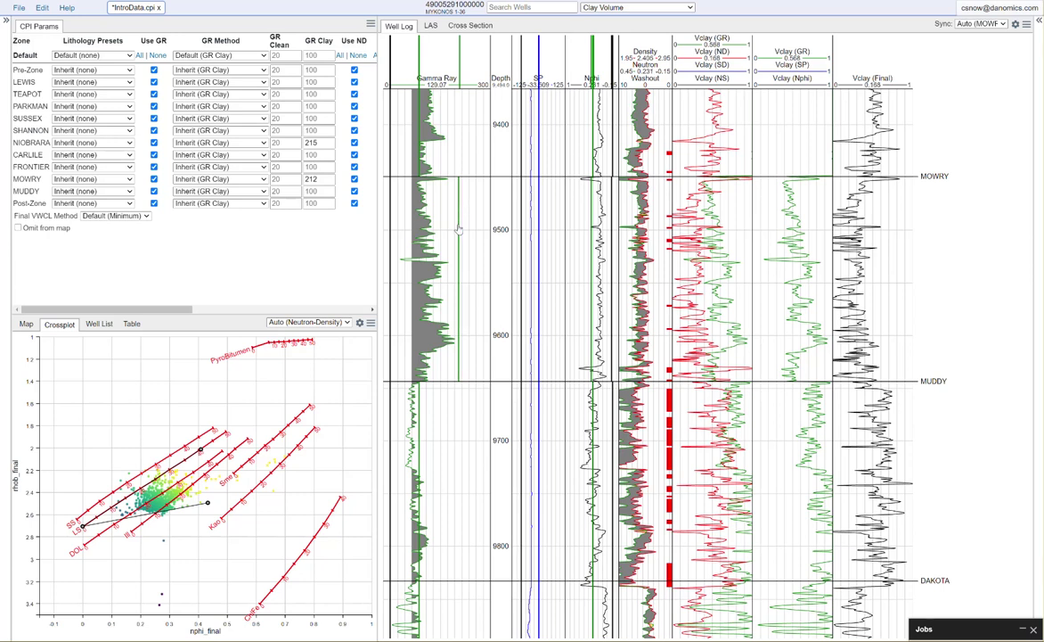
pyautogui.moveTo(458, 230); pyautogui.dragTo(476, 226)
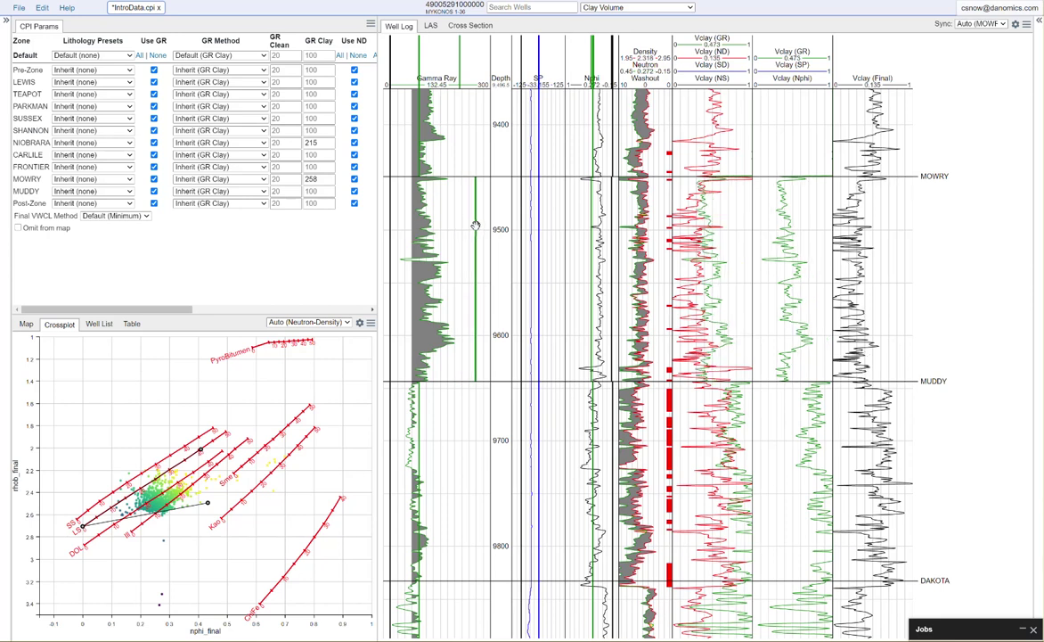
pyautogui.moveTo(476, 225); pyautogui.dragTo(483, 226)
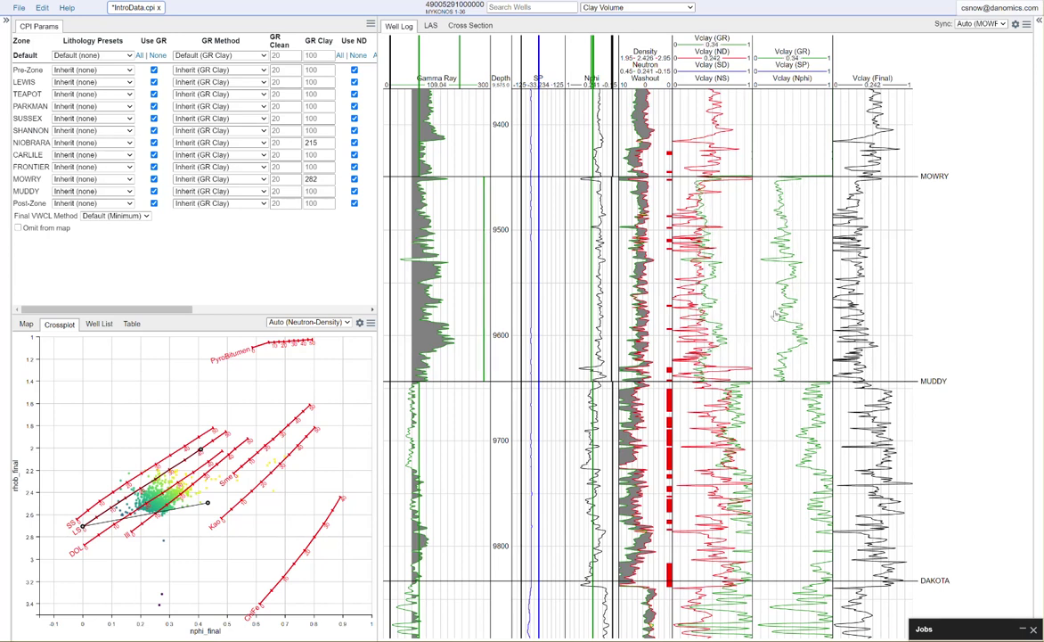
pyautogui.moveTo(392, 285); pyautogui.dragTo(395, 295)
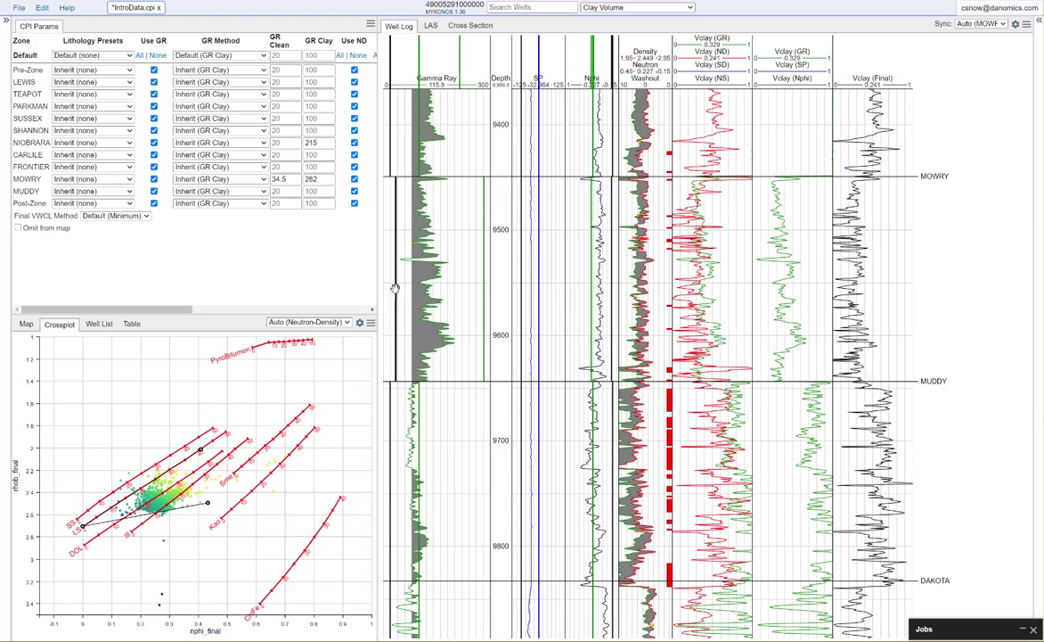
pyautogui.moveTo(395, 288); pyautogui.dragTo(398, 288)
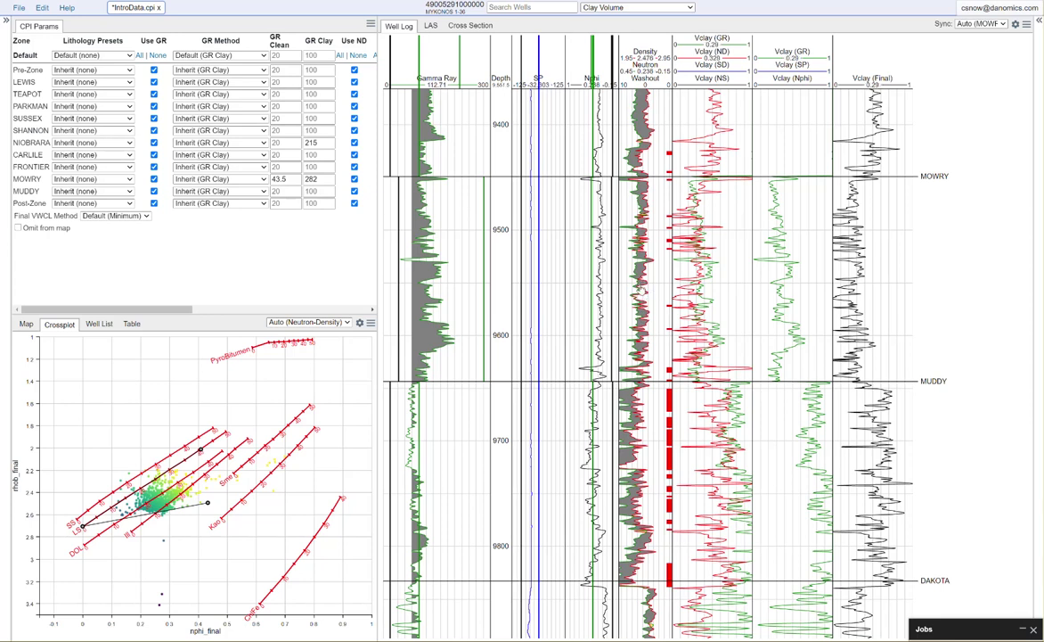
# - Review the clay volume curves on the well log from MUDDY up to PARKMAN and reopen the crossplot setup options
pyautogui.scroll(1, 581, 234)
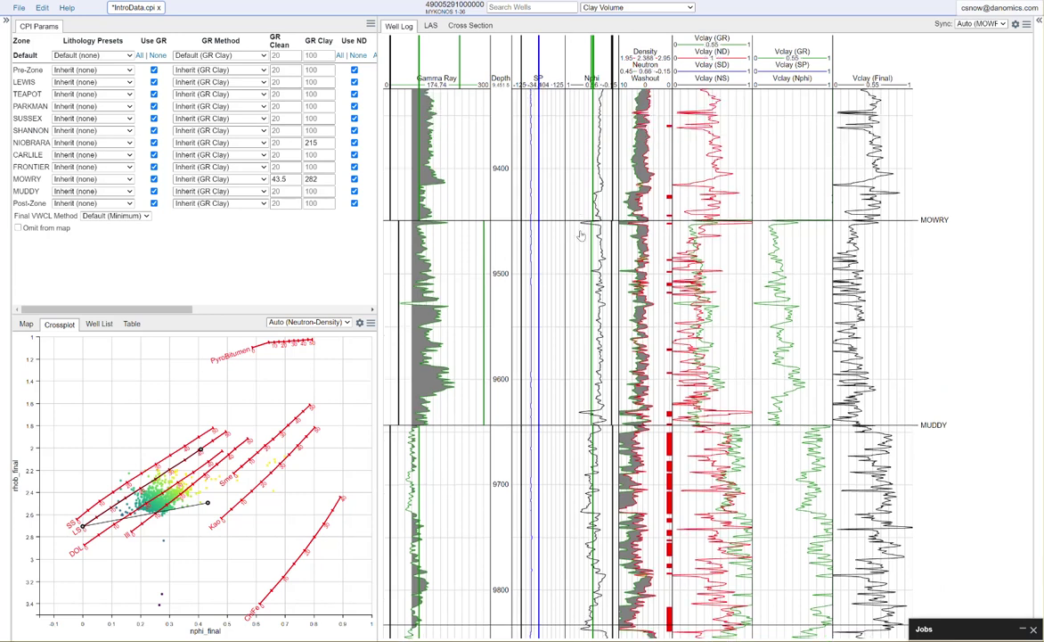
pyautogui.scroll(10, 580, 234)
pyautogui.scroll(8, 583, 617)
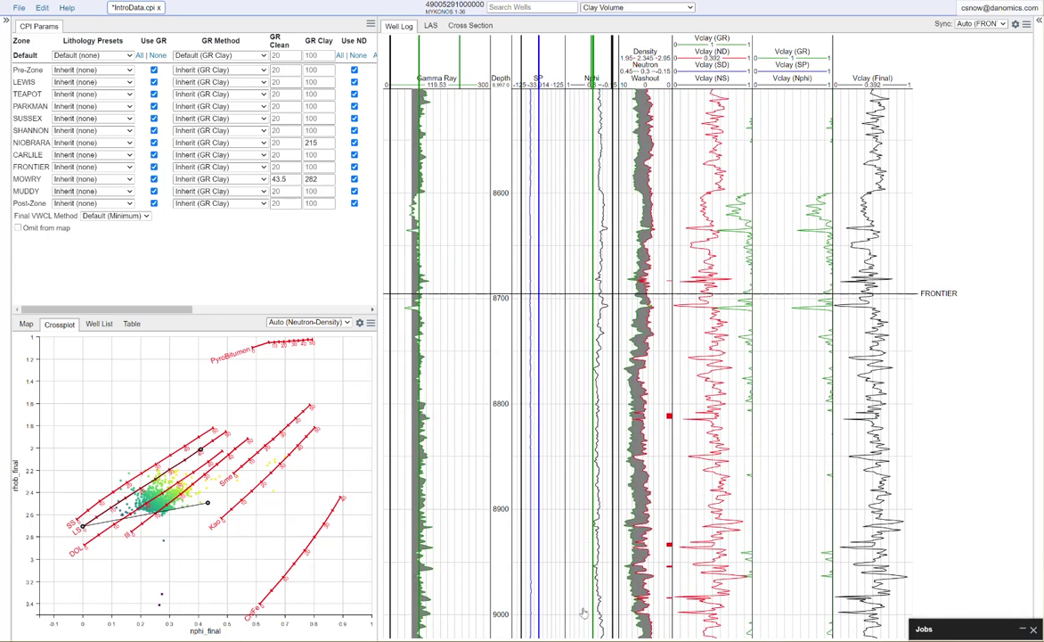
pyautogui.scroll(6, 578, 268)
pyautogui.scroll(-5, 564, 388)
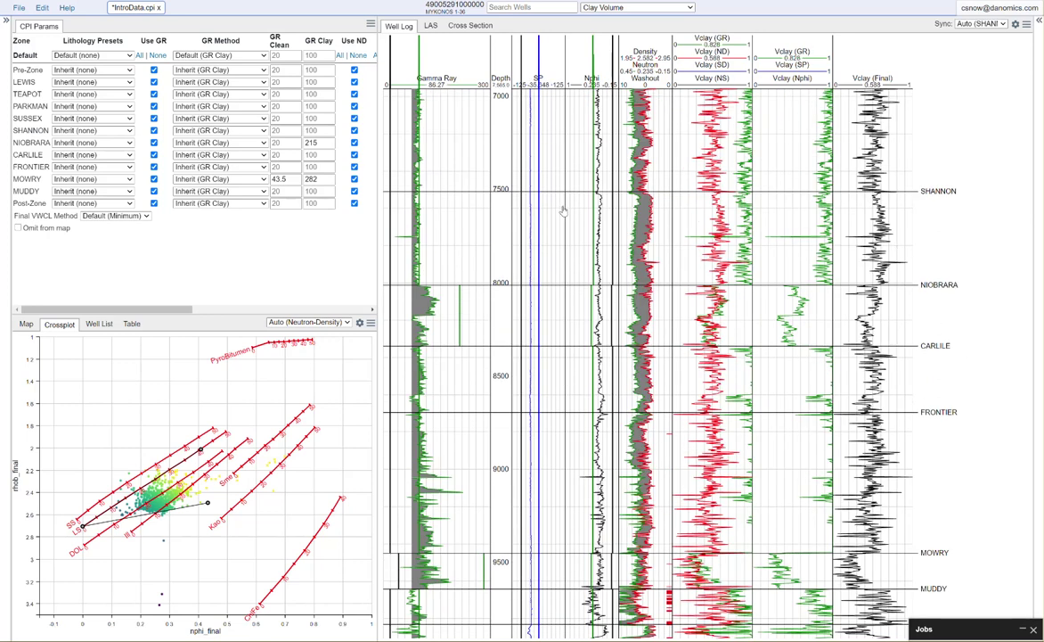
pyautogui.scroll(5, 563, 214)
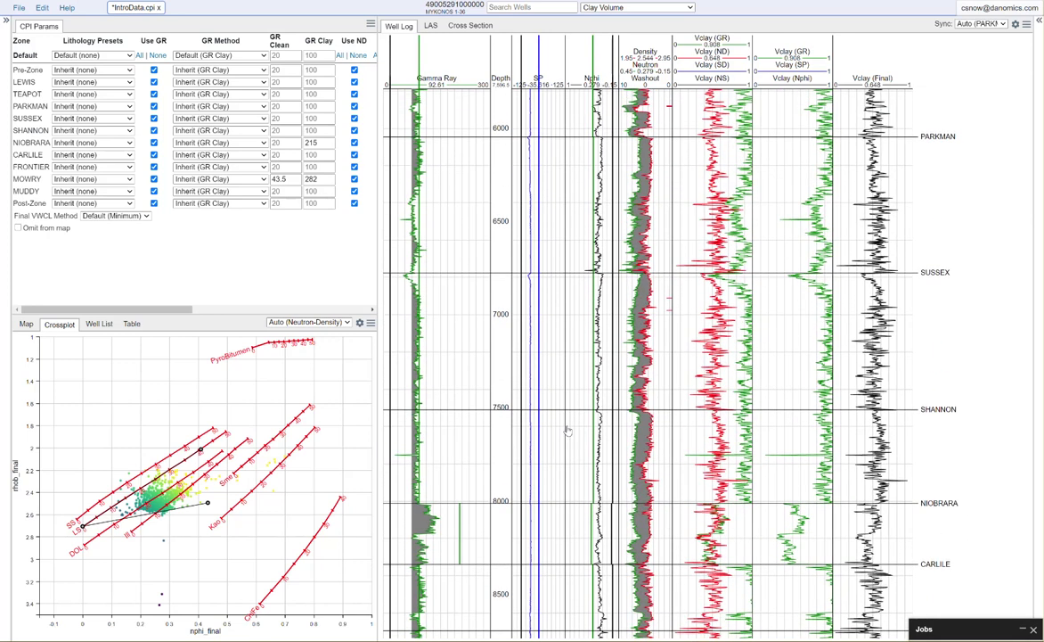
pyautogui.click(360, 323)
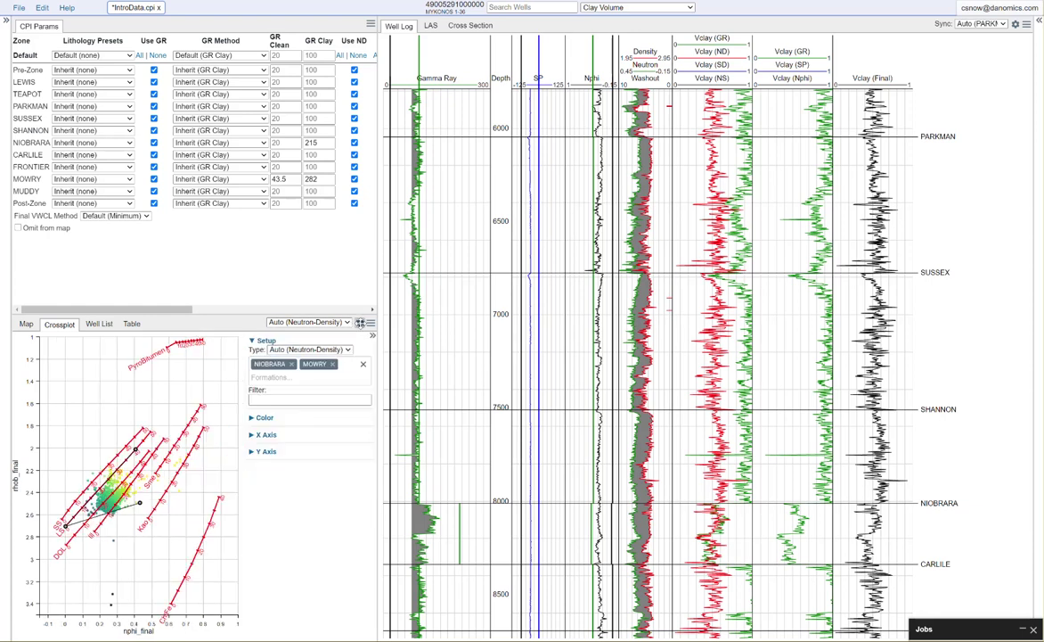
# - Replace the crossplot formations with PARKMAN, SUSSEX and SHANNON, hide the setup options and enlarge the crossplot area
pyautogui.click(291, 364)
pyautogui.click(289, 364)
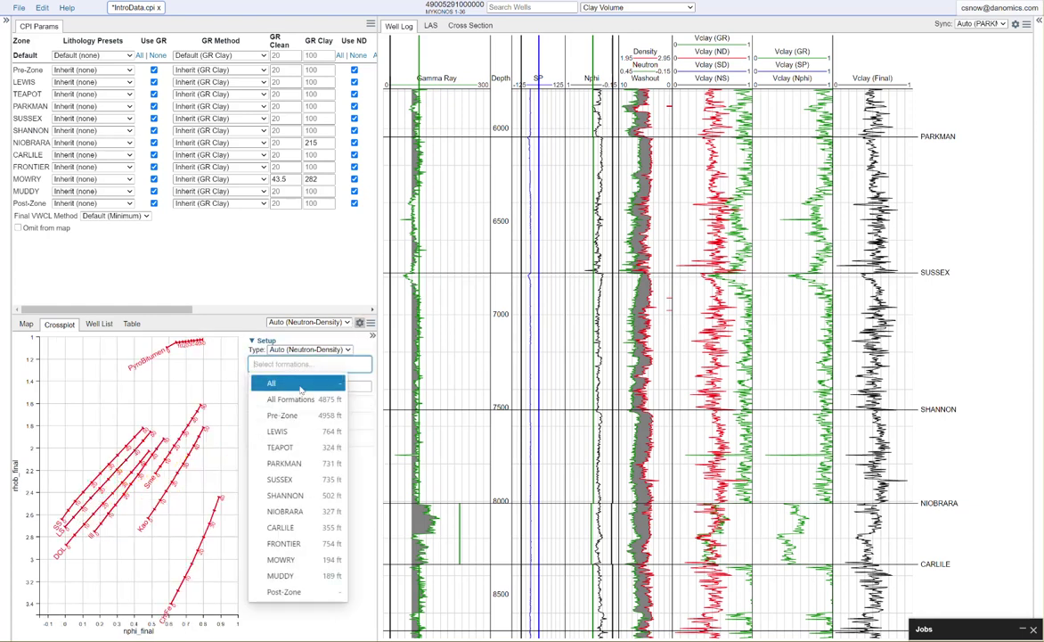
pyautogui.click(299, 464)
pyautogui.click(298, 481)
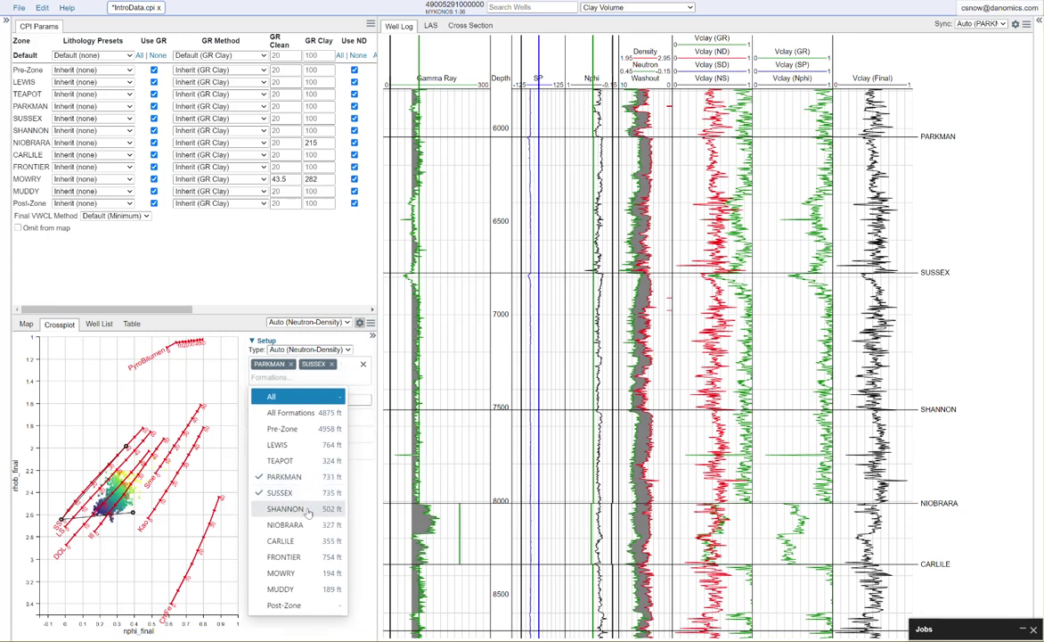
pyautogui.click(308, 509)
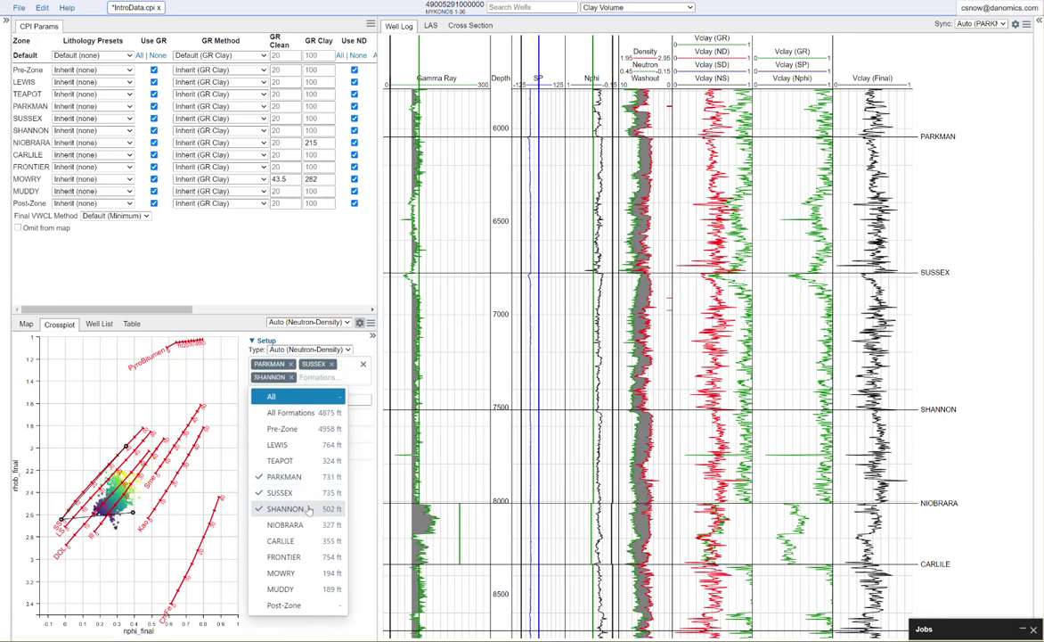
pyautogui.click(374, 336)
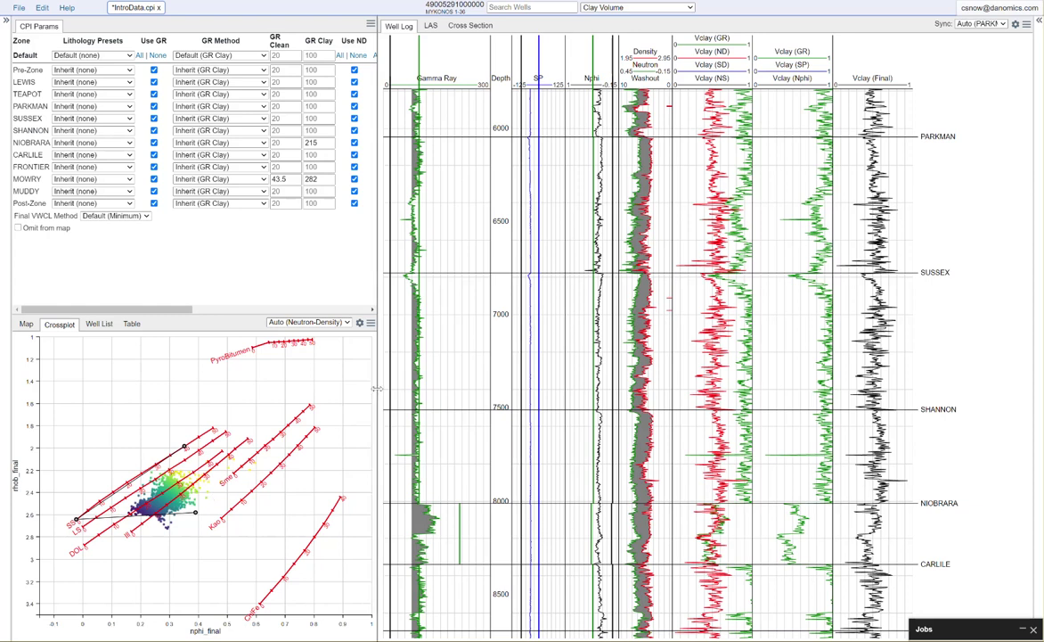
pyautogui.moveTo(376, 388); pyautogui.dragTo(557, 388)
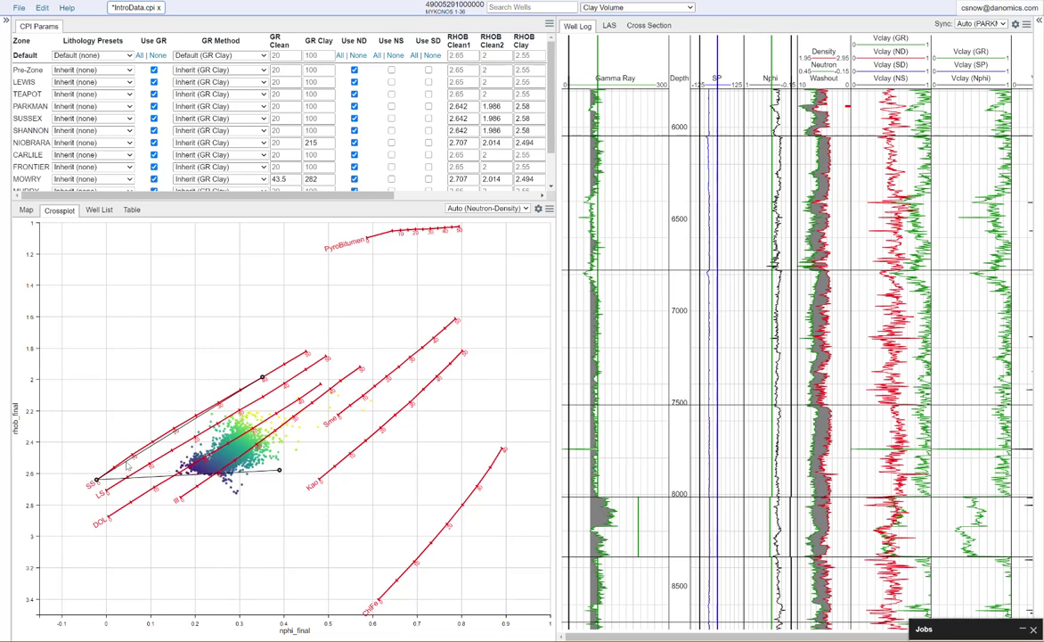
# - Adjust the gamma ray clay lines on the well log to 156 for SHANNON and 155 for both SUSSEX and PARKMAN
pyautogui.moveTo(559, 389); pyautogui.dragTo(309, 419)
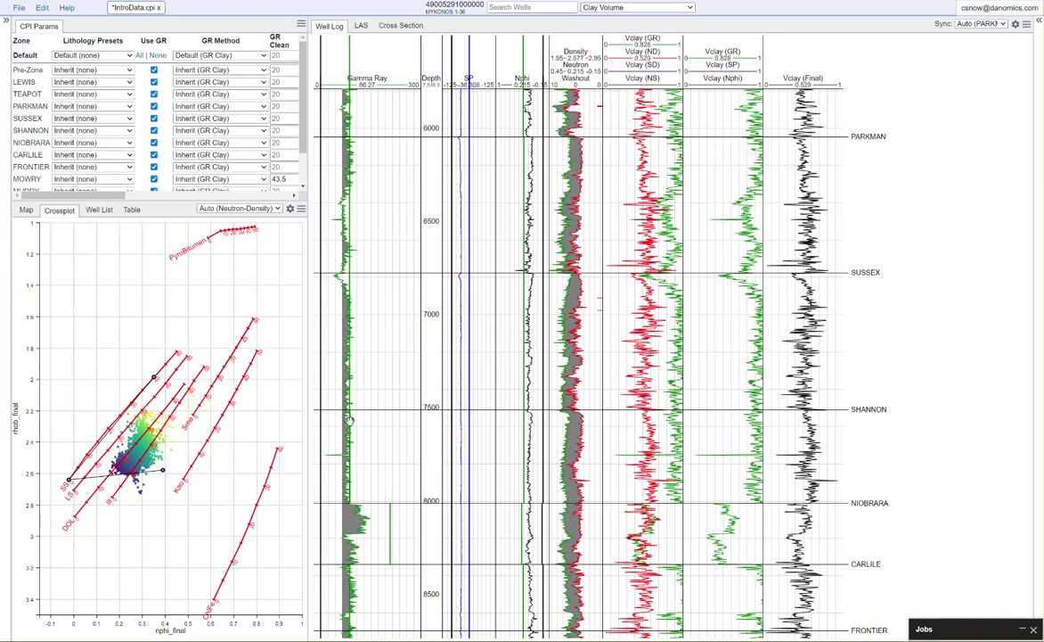
pyautogui.moveTo(350, 420); pyautogui.dragTo(376, 426)
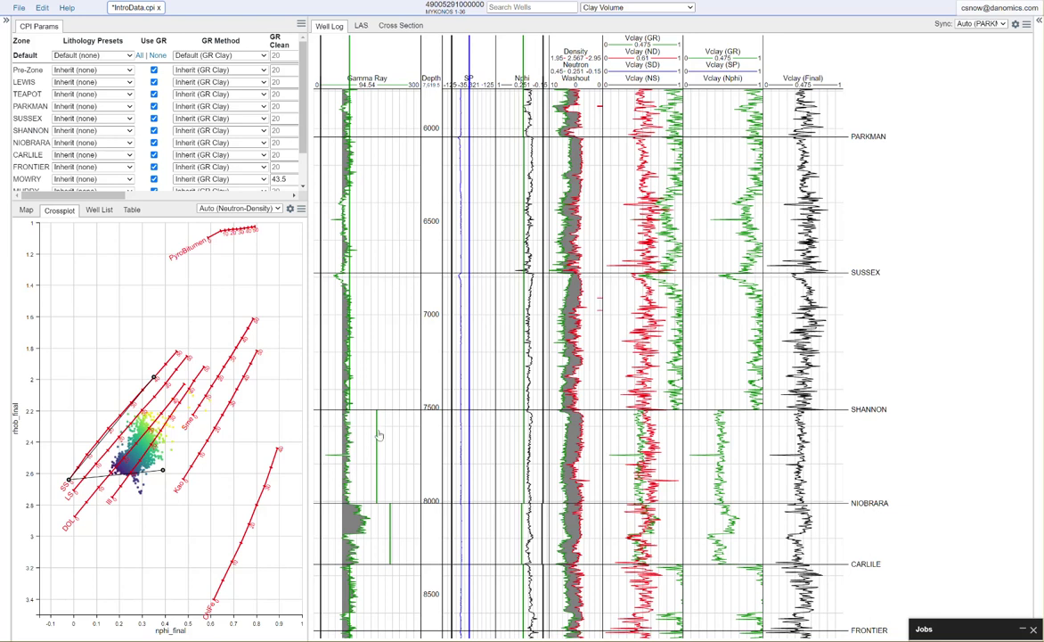
pyautogui.moveTo(379, 435); pyautogui.dragTo(371, 428)
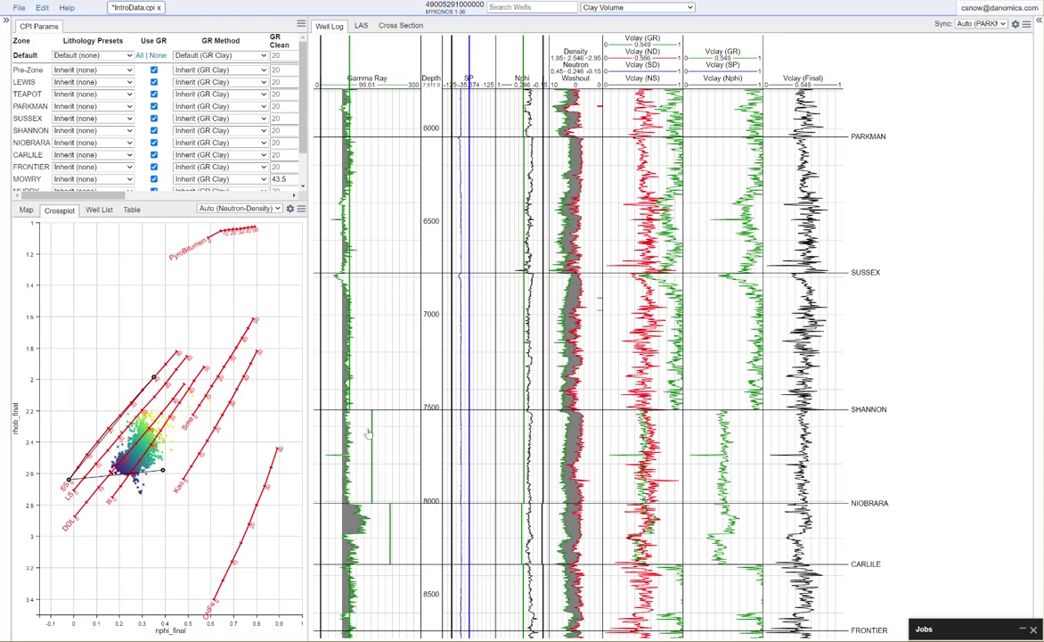
pyautogui.moveTo(368, 433); pyautogui.dragTo(369, 424)
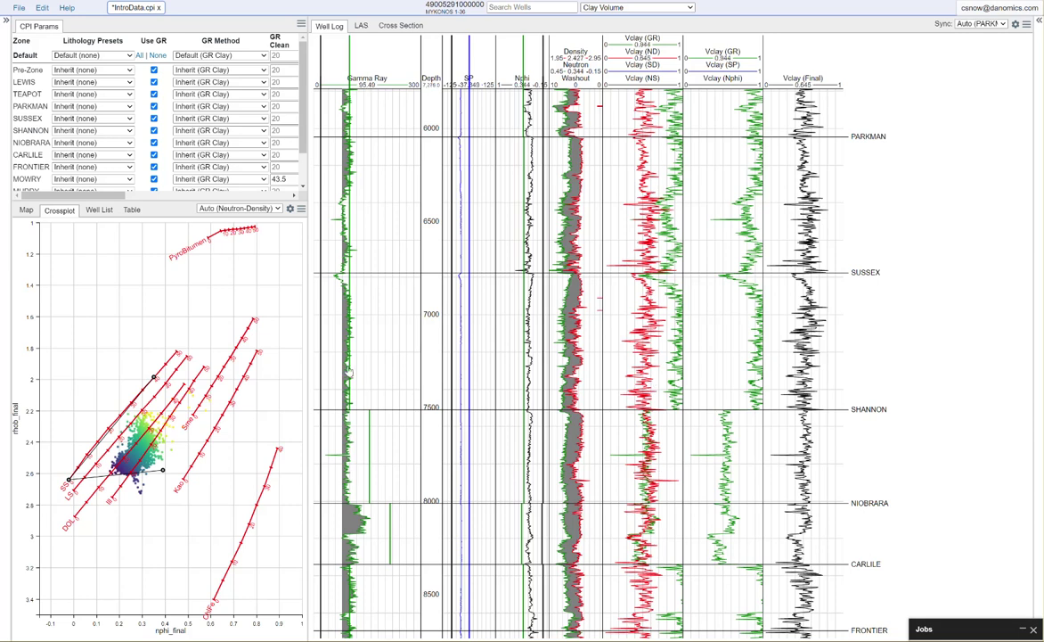
pyautogui.moveTo(348, 372); pyautogui.dragTo(368, 359)
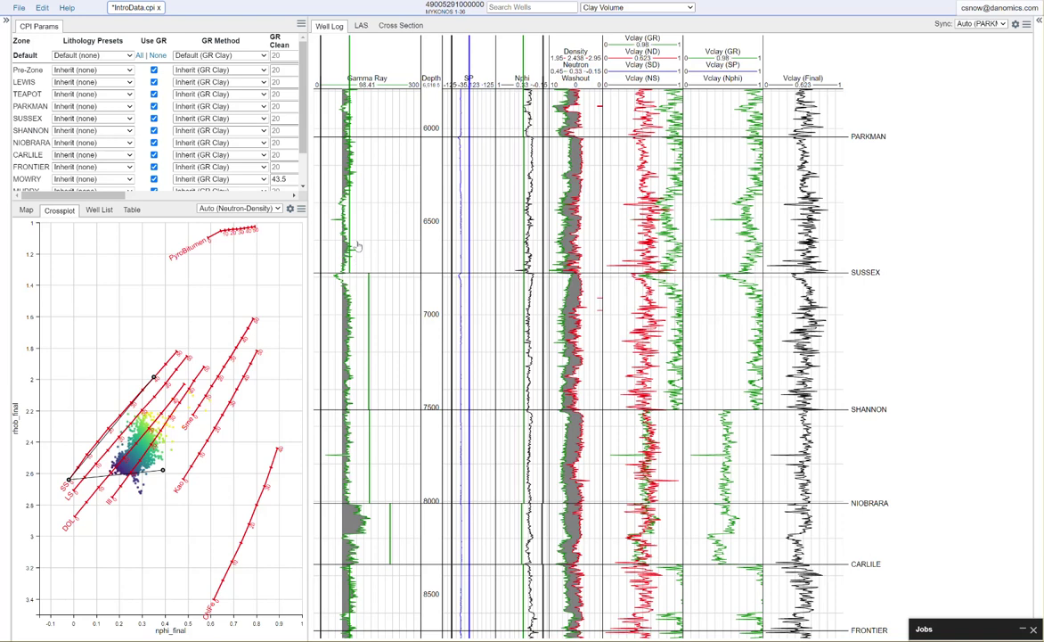
pyautogui.moveTo(348, 252); pyautogui.dragTo(368, 242)
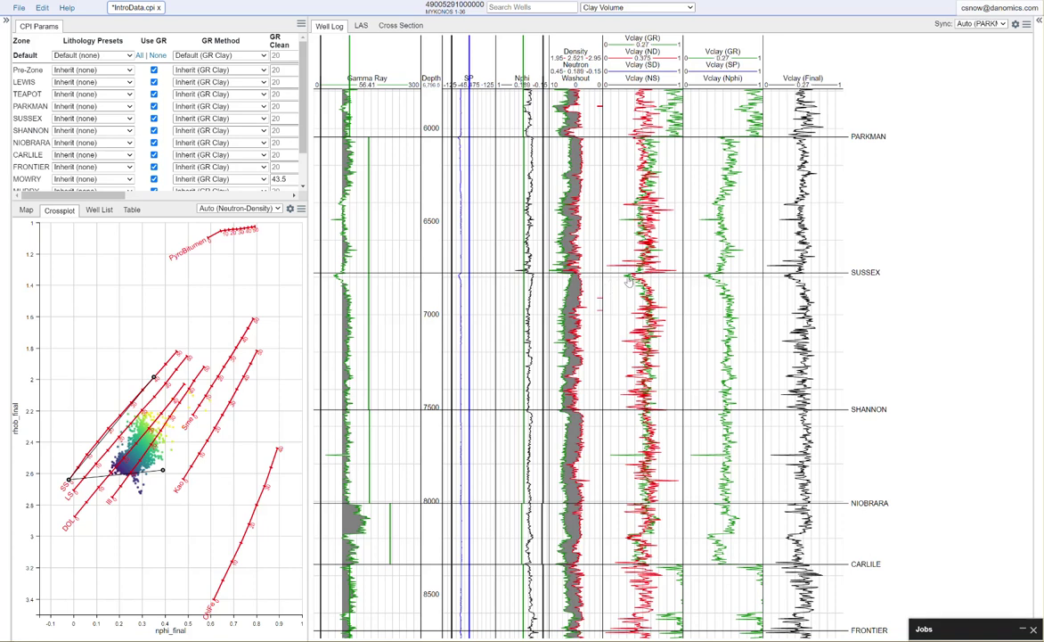
# - Adjust the SUSSEX gamma ray clean line on the well log to a GR Clean of 13.5
pyautogui.scroll(5, 630, 281)
pyautogui.scroll(2, 630, 279)
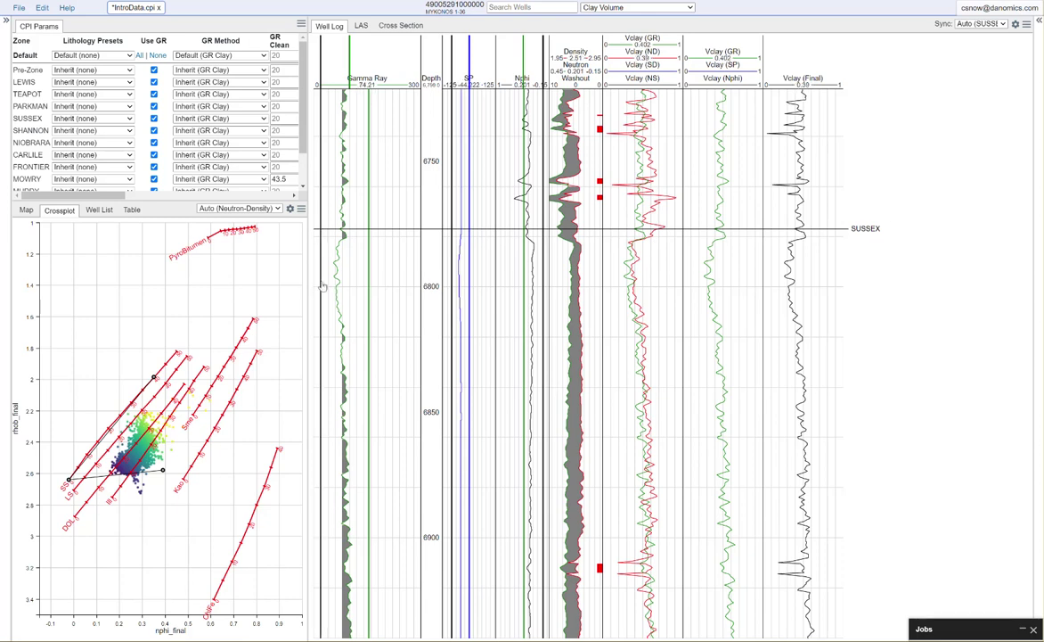
pyautogui.moveTo(319, 280); pyautogui.dragTo(318, 280)
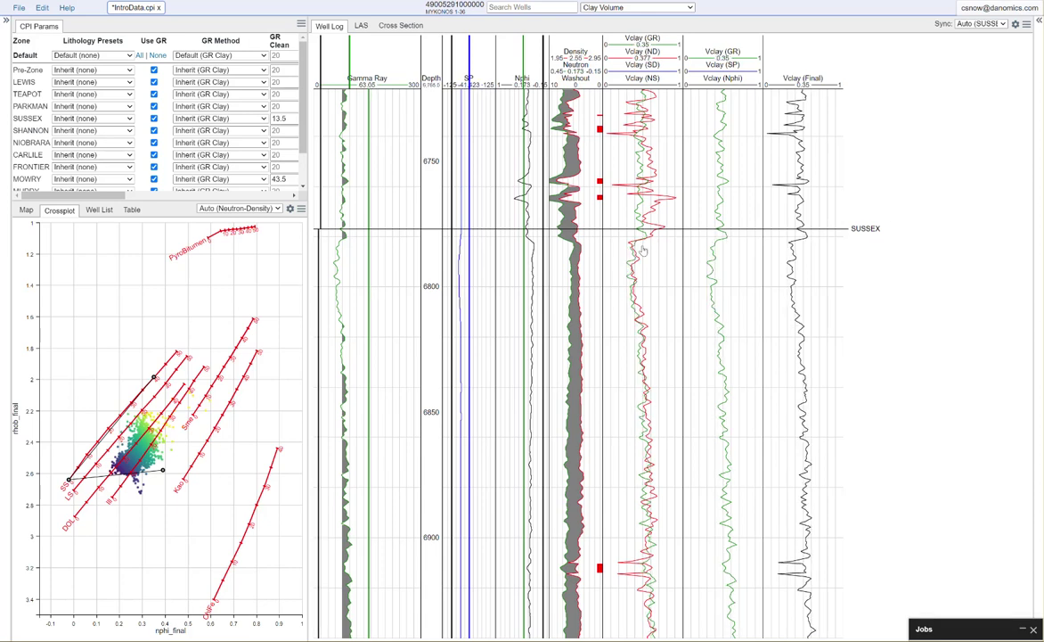
# - Copy the SUSSEX GR Clean value of 13.5 to the PARKMAN and SHANNON zones
pyautogui.doubleClick(279, 117)
pyautogui.hotkey('ctrl', 'c')
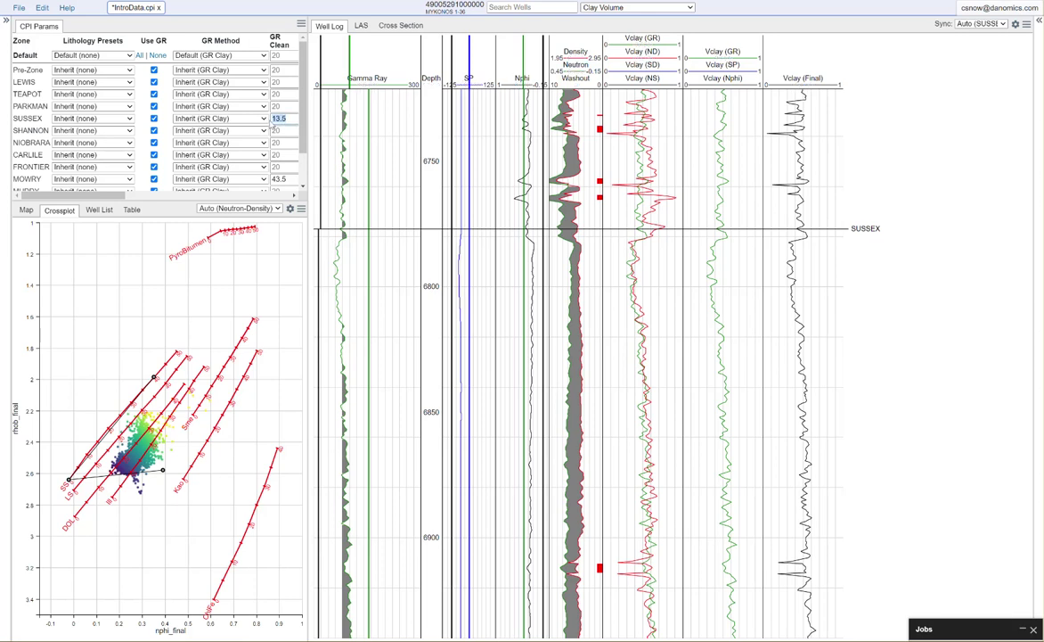
pyautogui.click(280, 106)
pyautogui.hotkey('ctrl', 'v')
pyautogui.click(283, 131)
pyautogui.hotkey('ctrl', 'v')
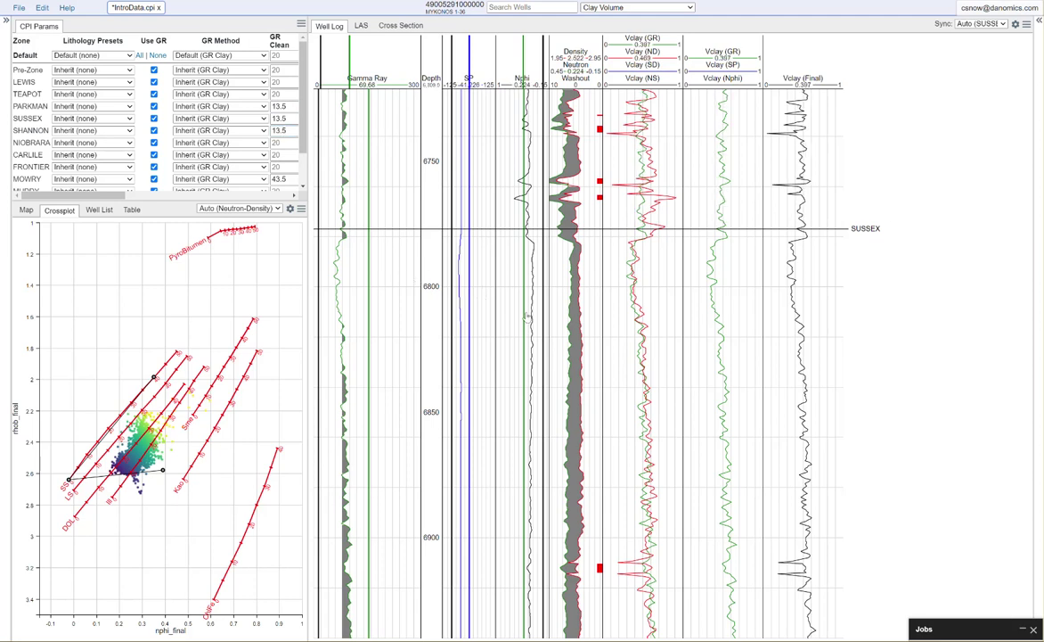
# - Examine how the gamma ray and neutron-density clay volume curves agree on the well log across PARKMAN, SUSSEX and SHANNON
pyautogui.moveTo(606, 492); pyautogui.dragTo(677, 238)
pyautogui.scroll(-3, 677, 239)
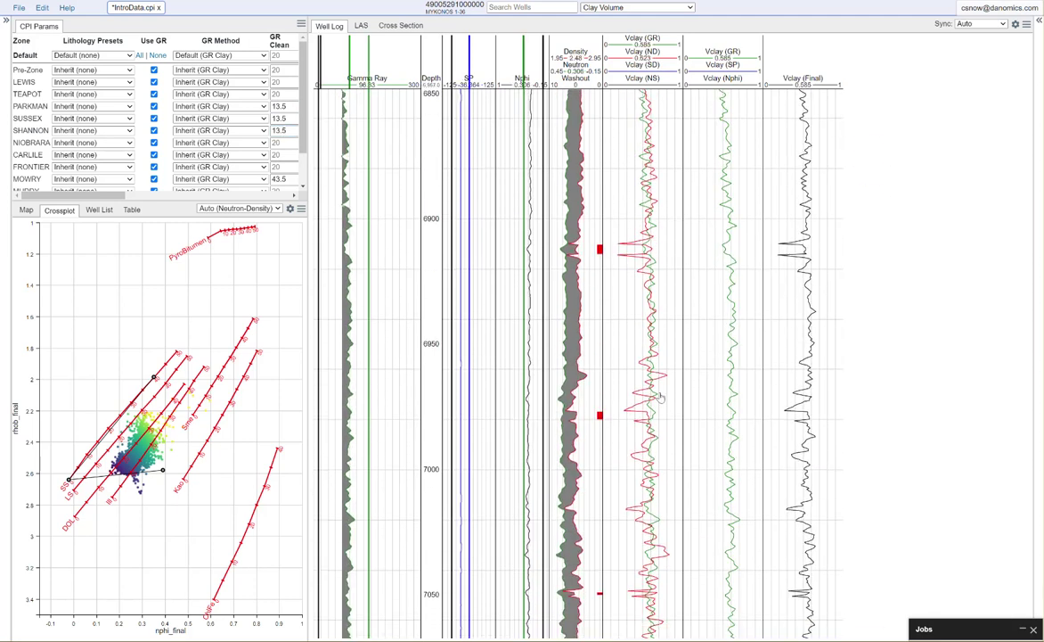
pyautogui.scroll(-1, 664, 463)
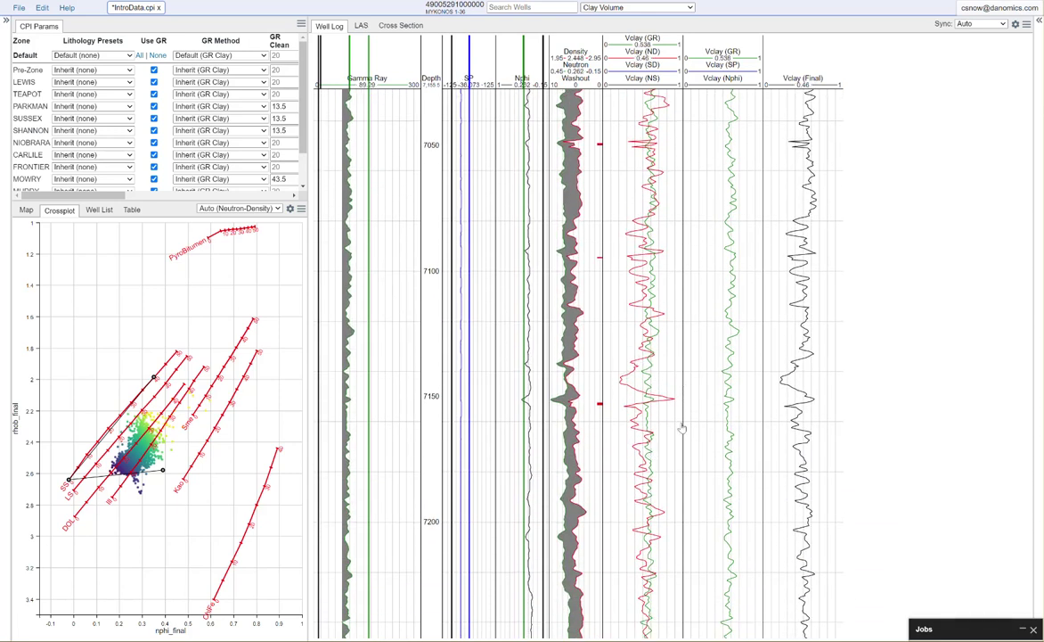
pyautogui.scroll(-4, 685, 401)
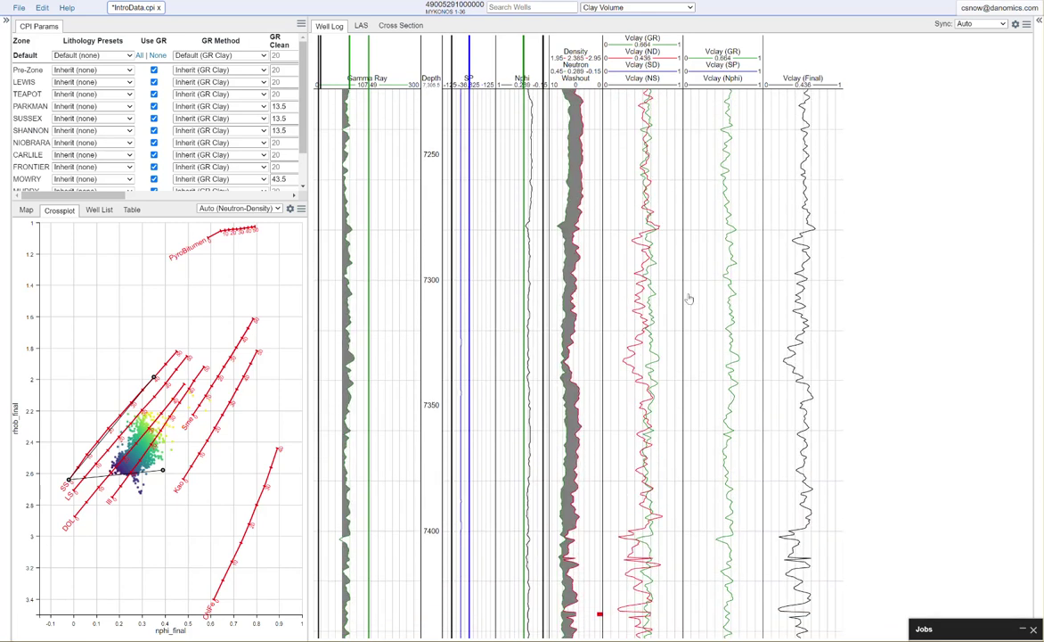
pyautogui.scroll(-2, 684, 301)
pyautogui.scroll(-2, 657, 254)
pyautogui.scroll(4, 658, 252)
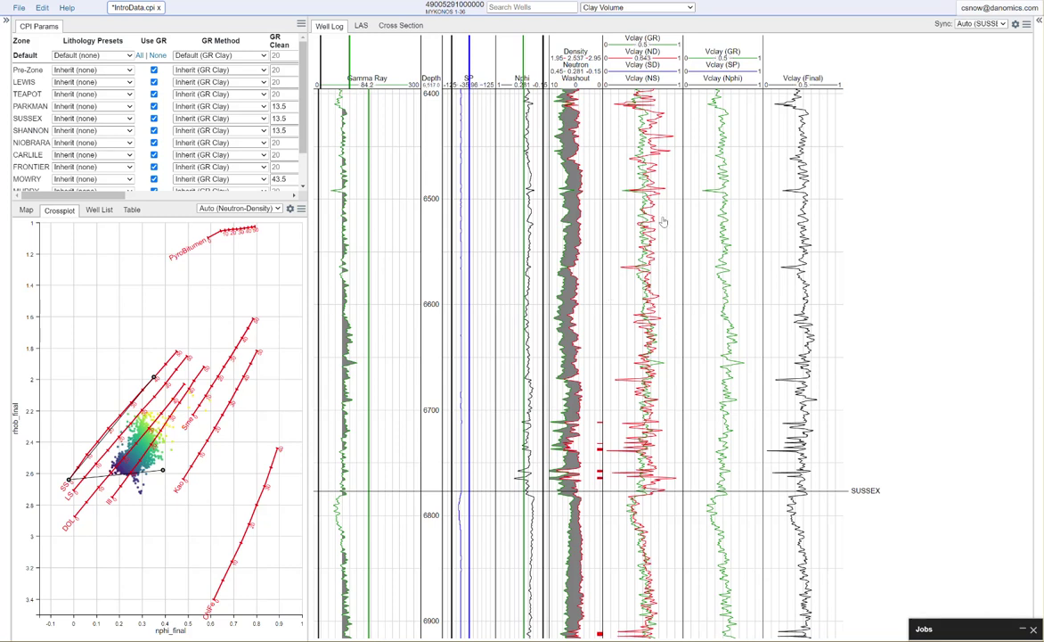
pyautogui.moveTo(602, 200); pyautogui.dragTo(657, 289)
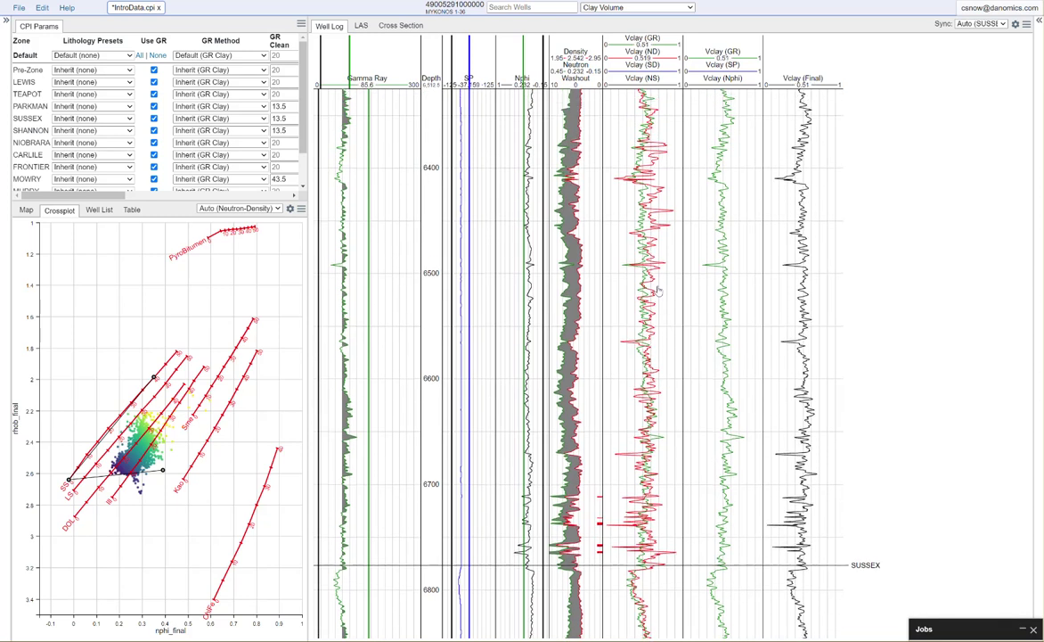
pyautogui.scroll(1, 670, 230)
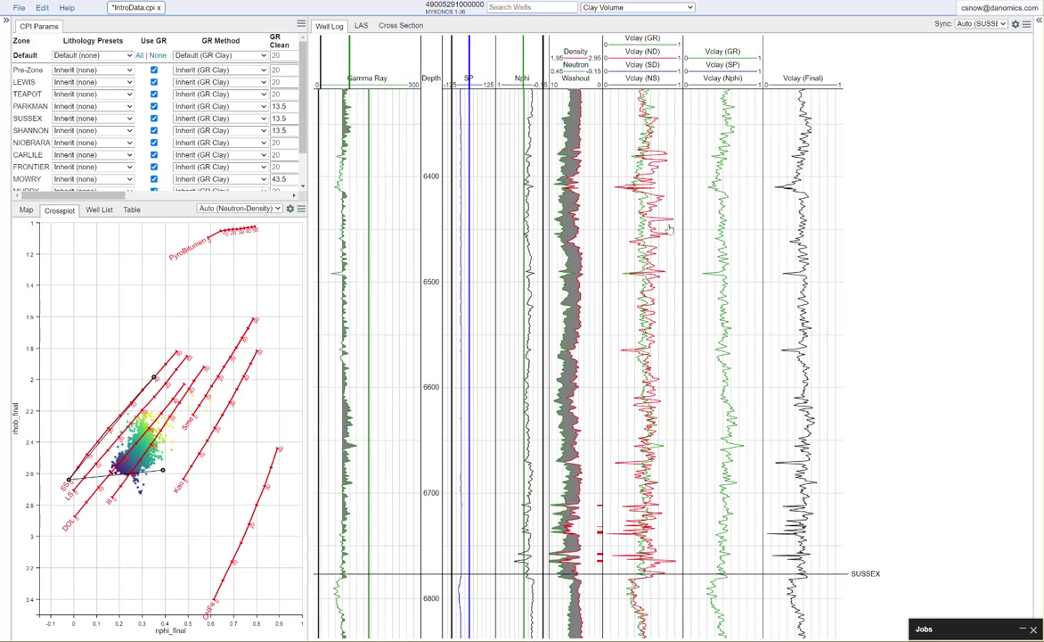
pyautogui.scroll(2, 671, 230)
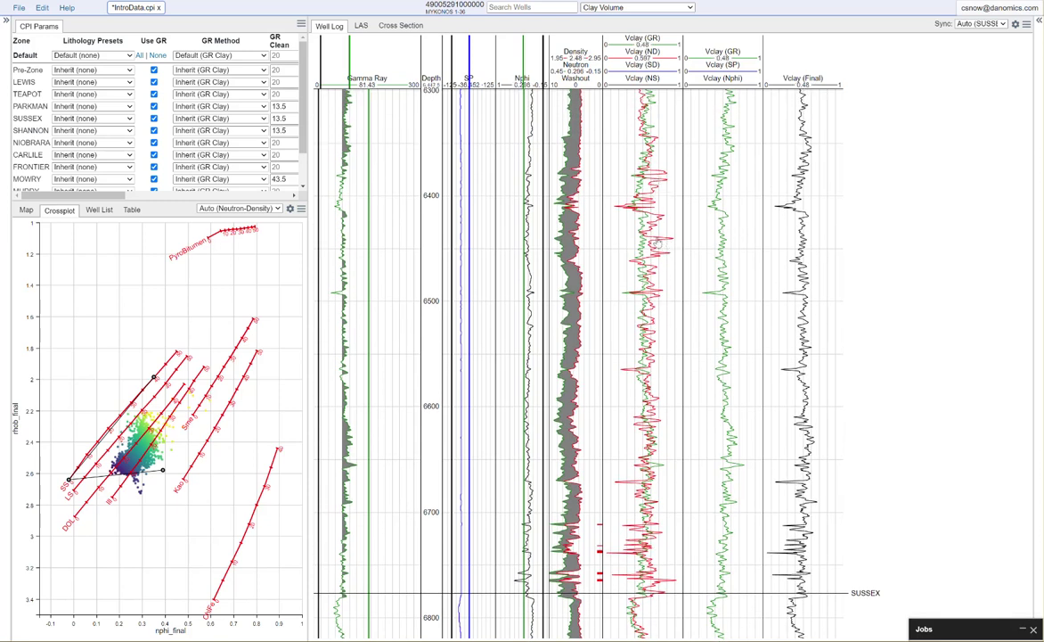
pyautogui.moveTo(602, 138); pyautogui.dragTo(661, 456)
pyautogui.moveTo(613, 204); pyautogui.dragTo(665, 248)
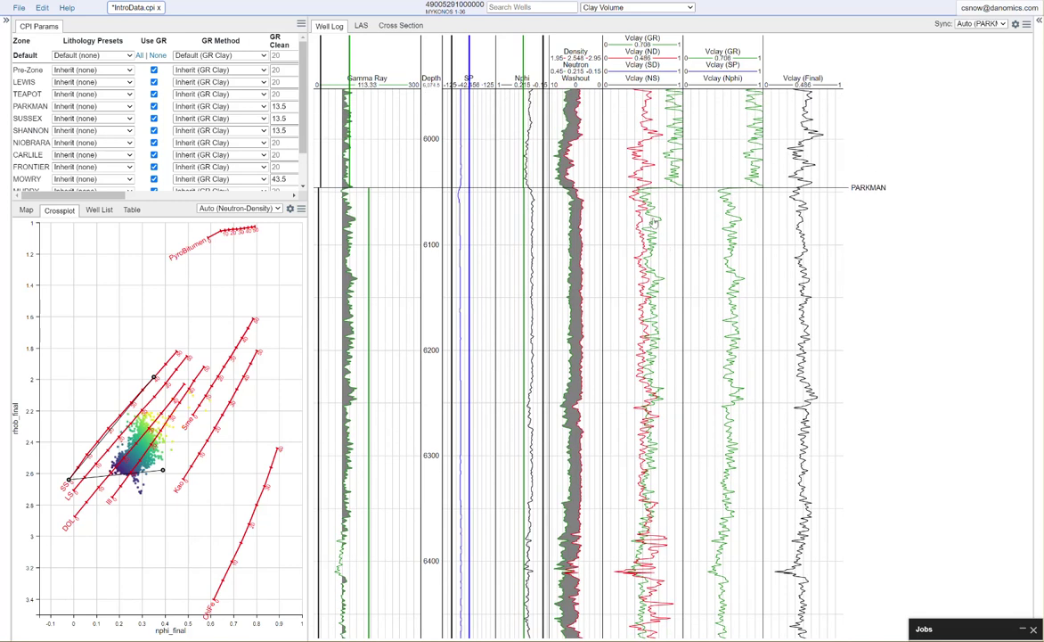
pyautogui.scroll(-3, 655, 221)
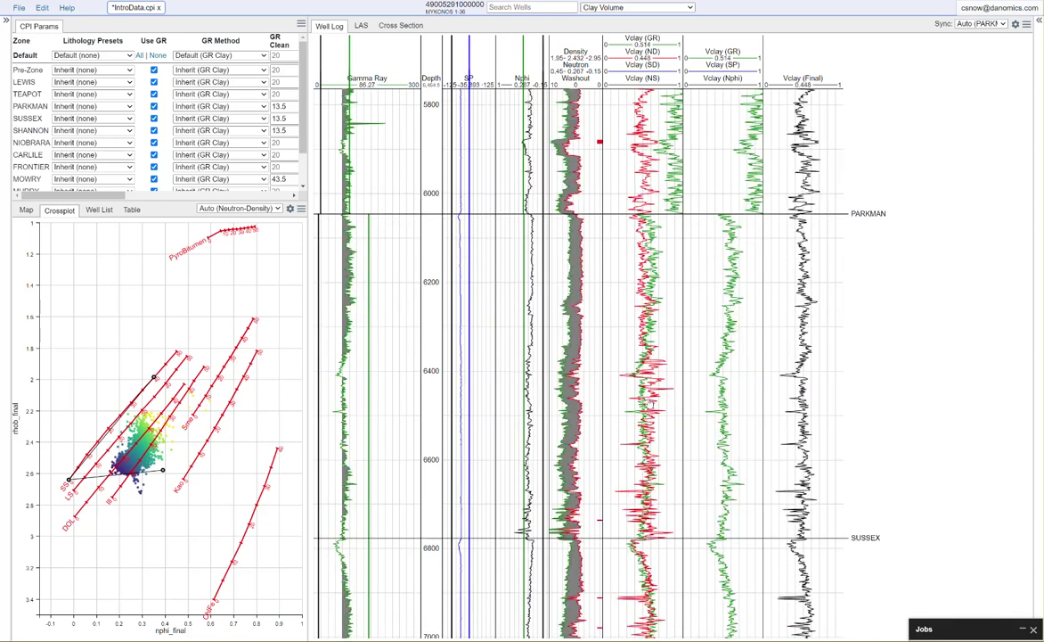
pyautogui.scroll(-5, 654, 406)
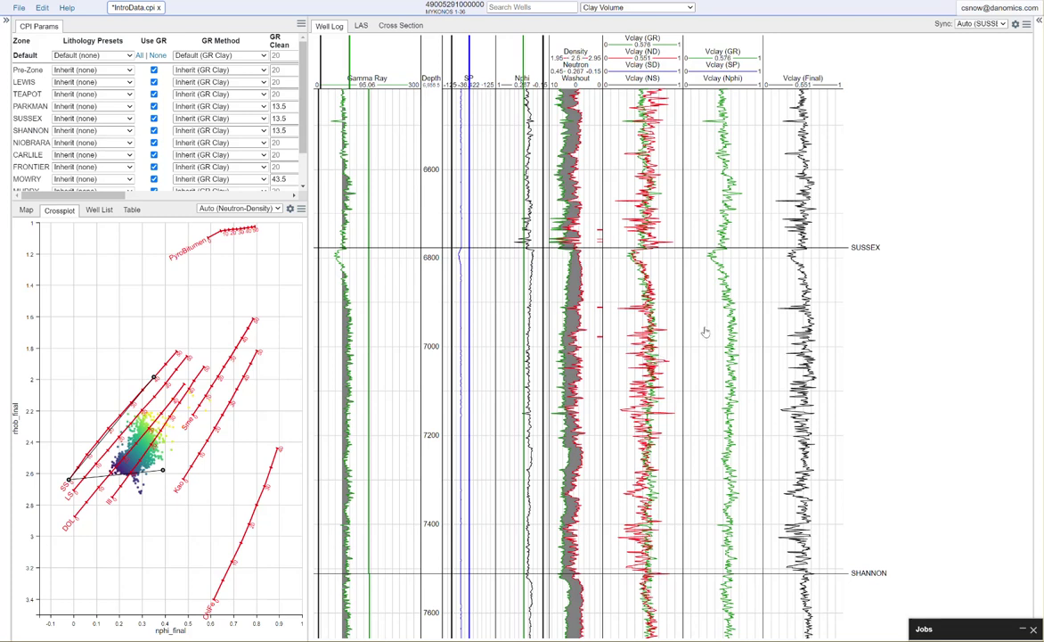
# - Enlarge the crossplot area and replace its formations with Pre-Zone, TEAPOT, CARLILE, FRONTIER and MUDDY
pyautogui.moveTo(311, 248); pyautogui.dragTo(538, 249)
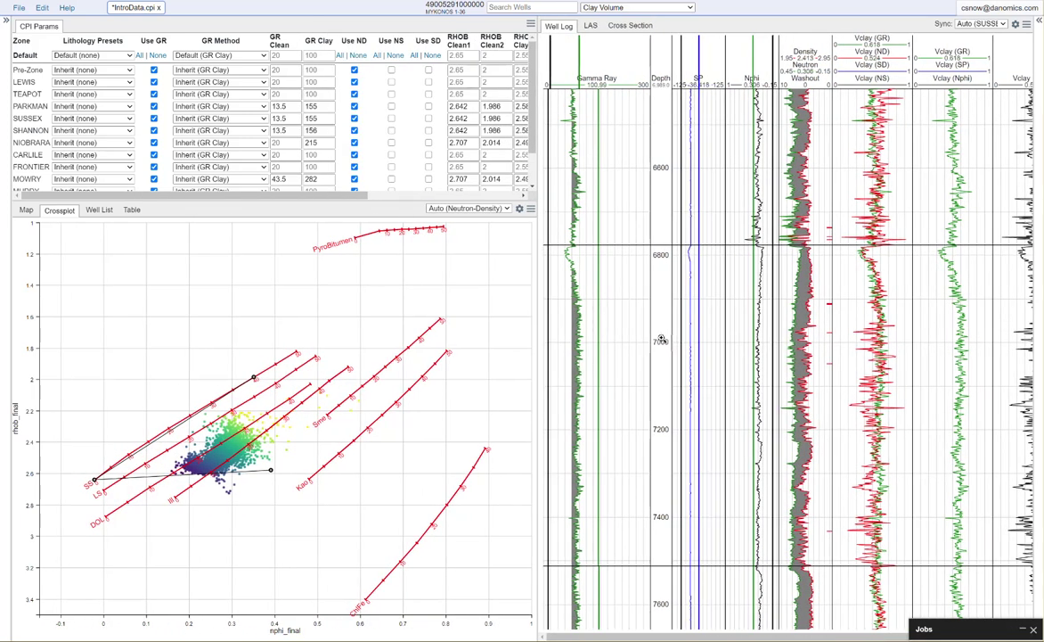
pyautogui.scroll(-4, 724, 357)
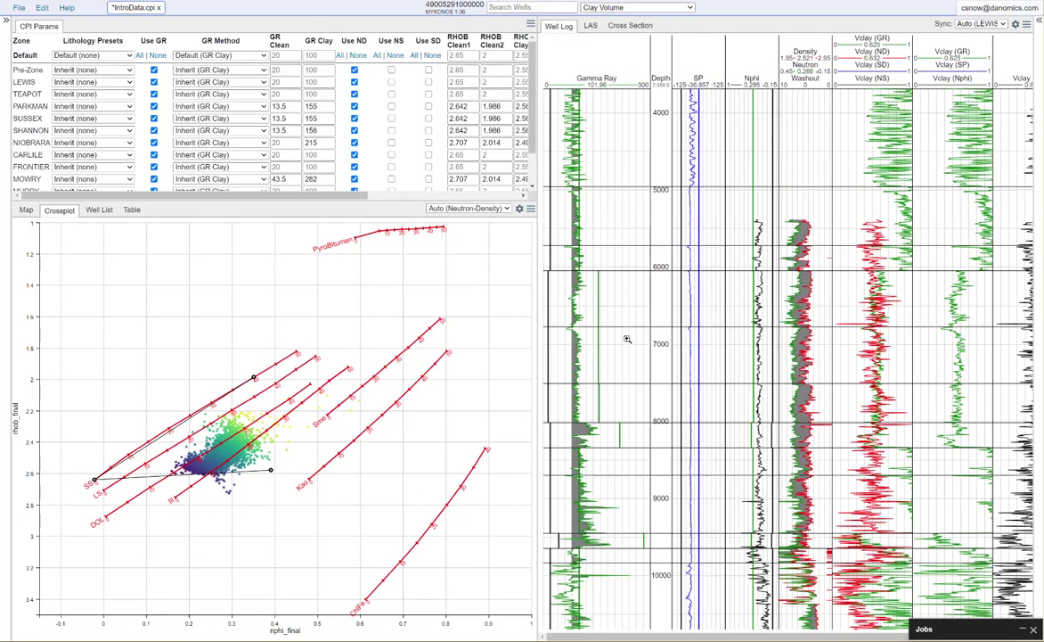
pyautogui.click(517, 207)
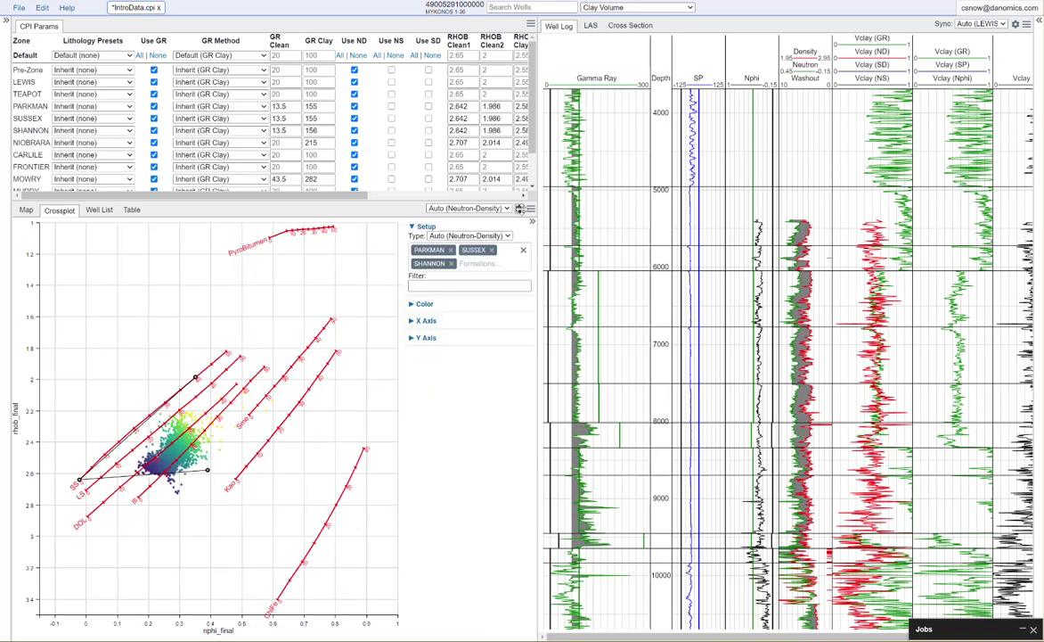
pyautogui.click(451, 250)
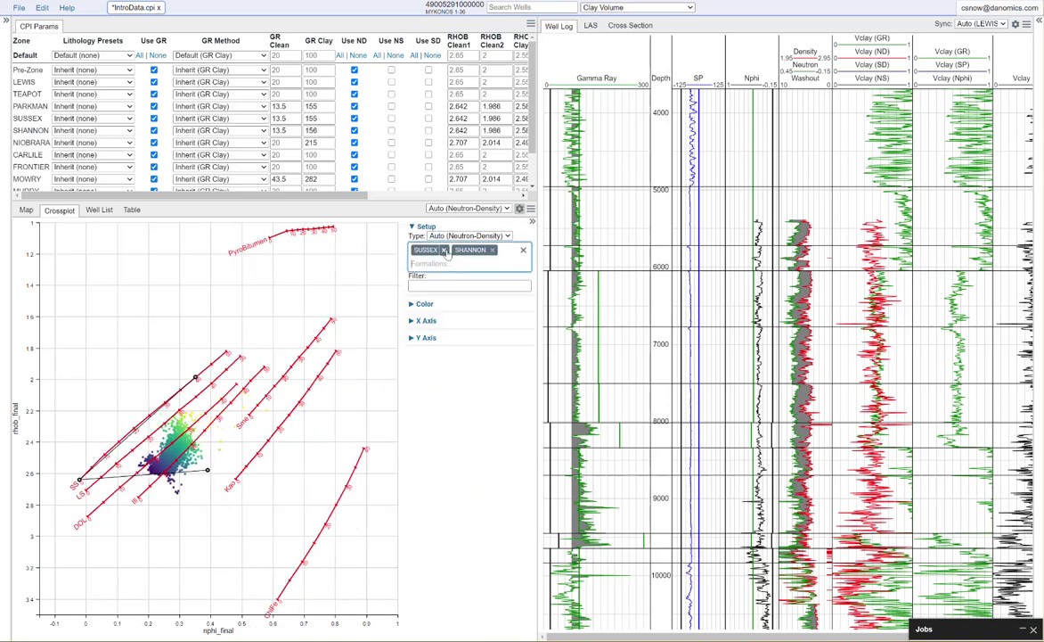
pyautogui.click(443, 250)
pyautogui.click(451, 251)
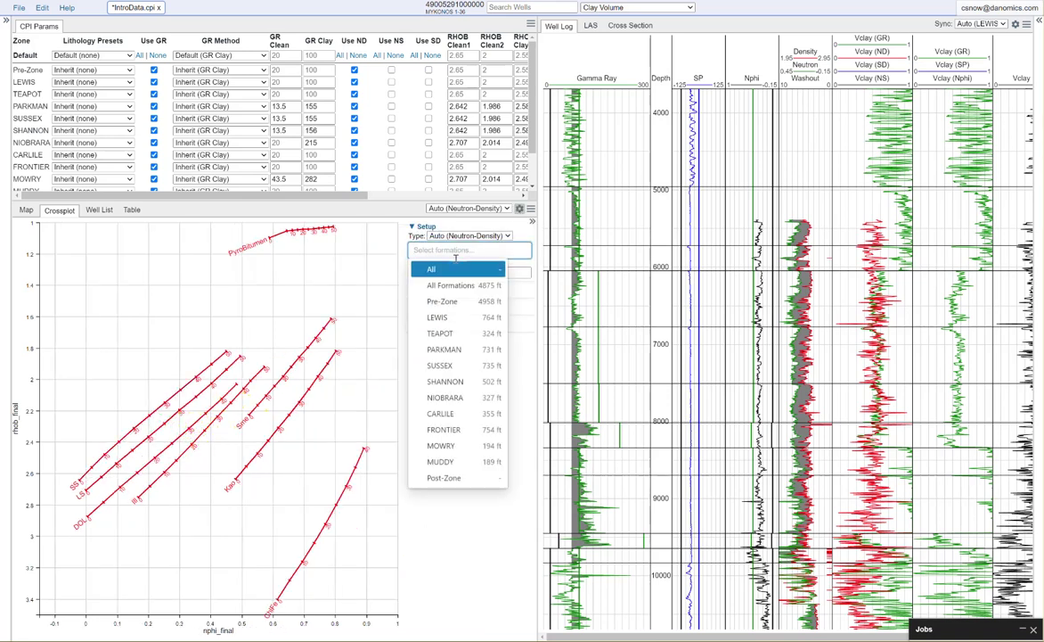
pyautogui.click(469, 303)
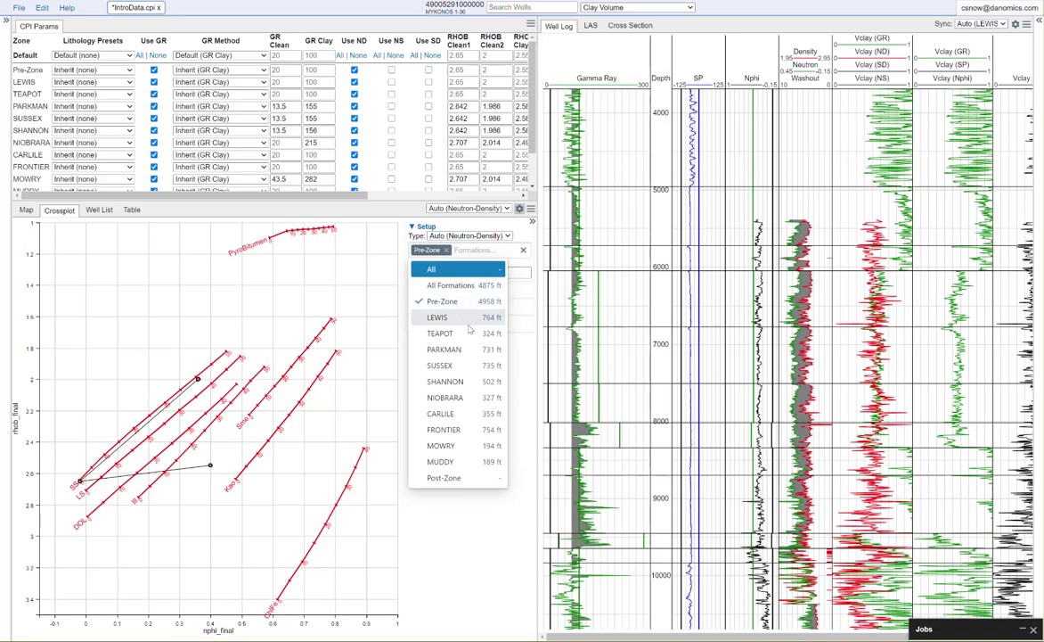
pyautogui.click(464, 346)
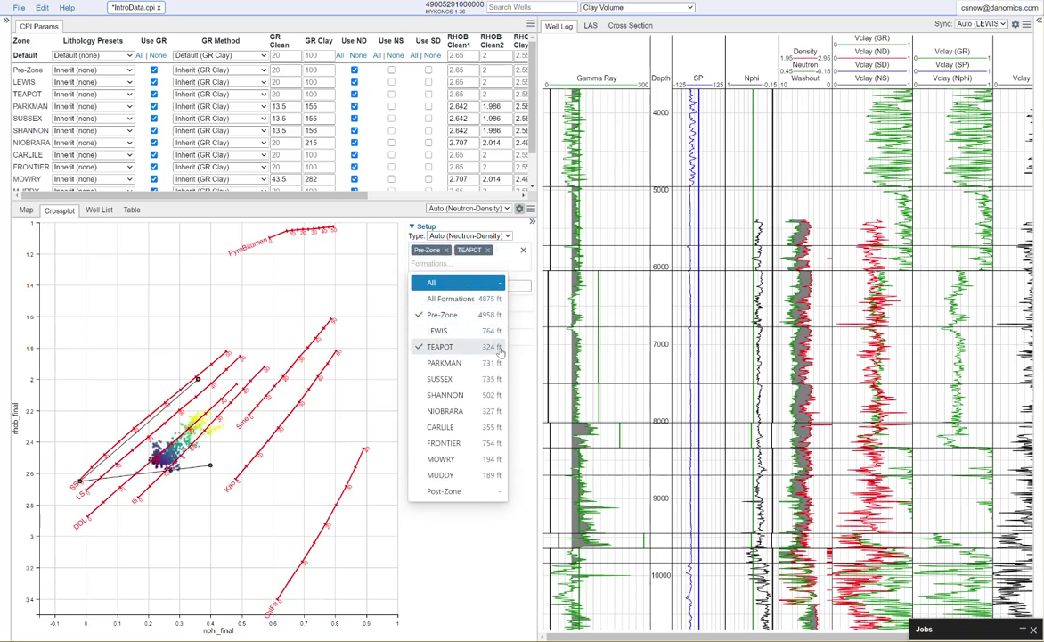
pyautogui.click(463, 427)
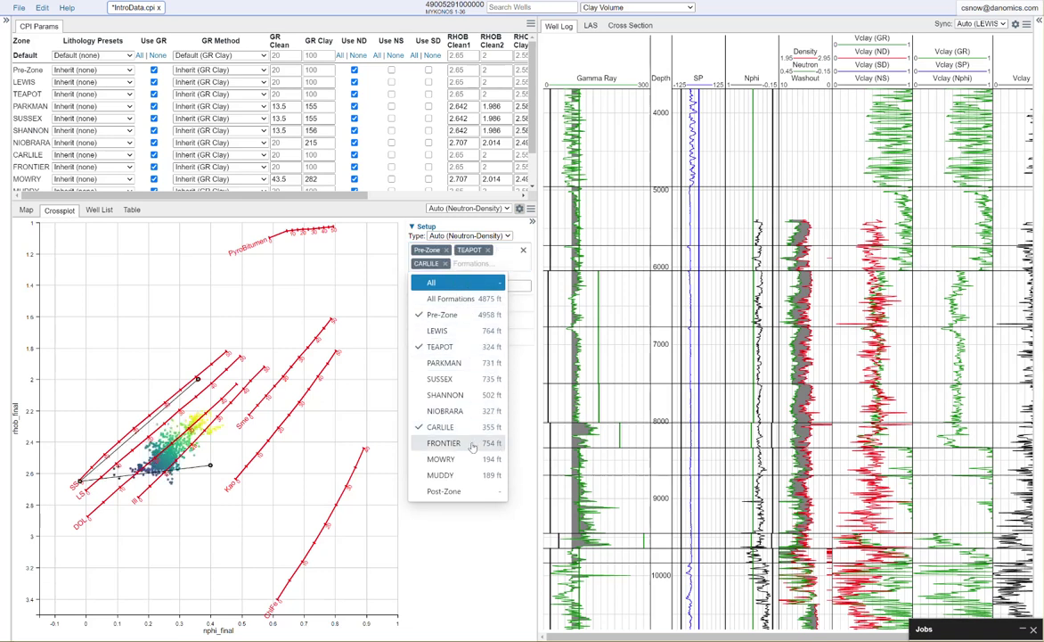
pyautogui.click(473, 444)
pyautogui.click(454, 490)
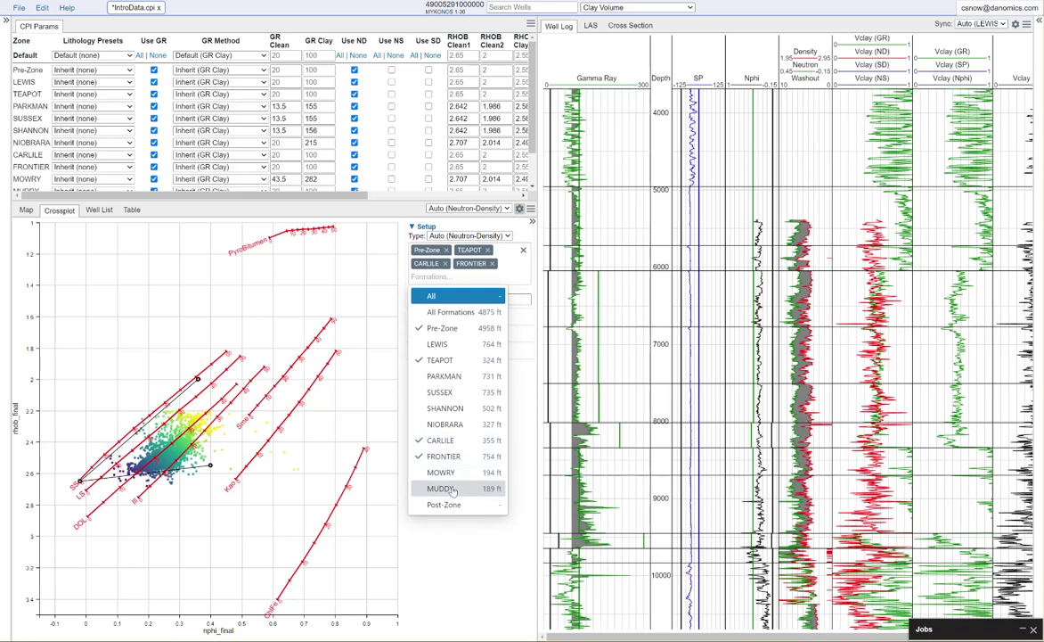
# - Move the five-formation group's crossplot points to RHOB Clean1 2.644 and Clean2 1.986, with the clay point at about 0.45 NPHI and 2.52 RHOB
pyautogui.click(79, 479)
pyautogui.moveTo(80, 480); pyautogui.dragTo(80, 479)
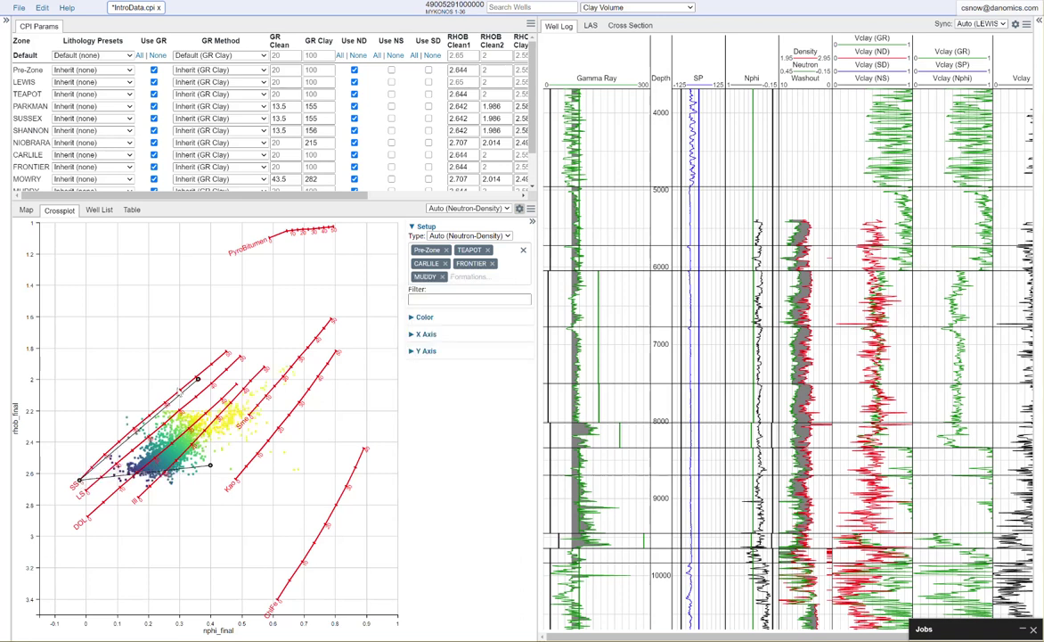
pyautogui.moveTo(196, 381); pyautogui.dragTo(196, 377)
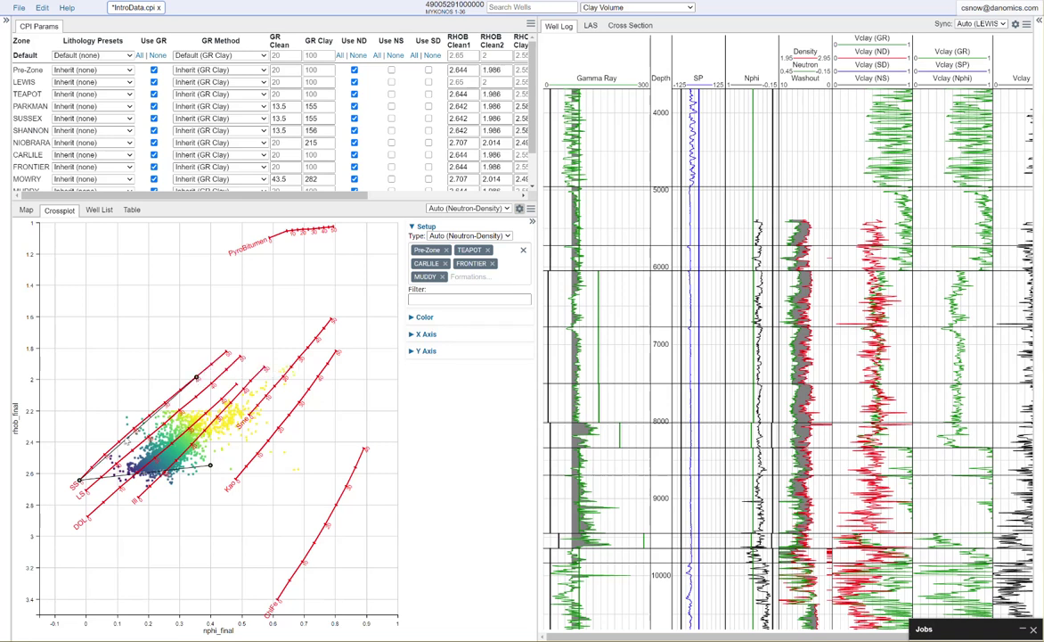
pyautogui.moveTo(210, 465); pyautogui.dragTo(226, 463)
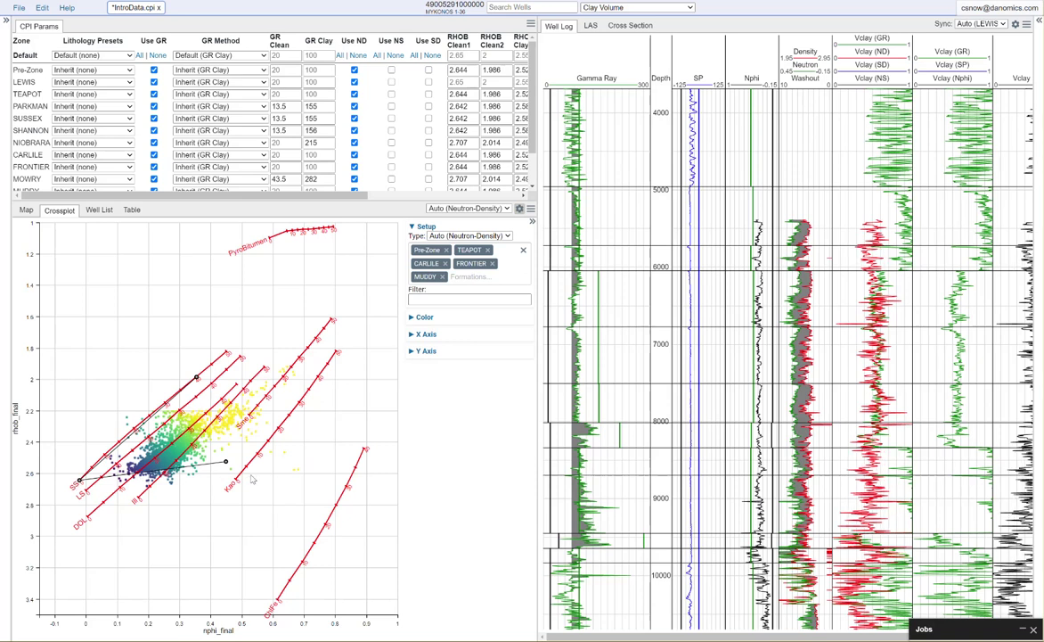
# - Add Post-Zone to the crossplot, align its clean points with the group, and set the shared clay point to about 0.40 NPHI and 2.55 RHOB
pyautogui.click(448, 264)
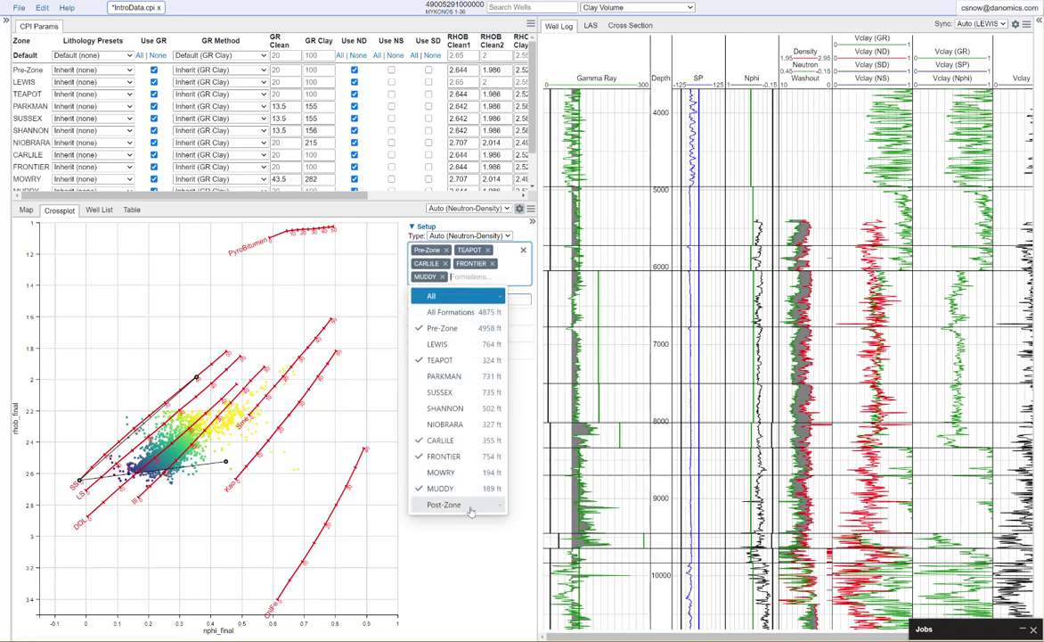
pyautogui.click(463, 569)
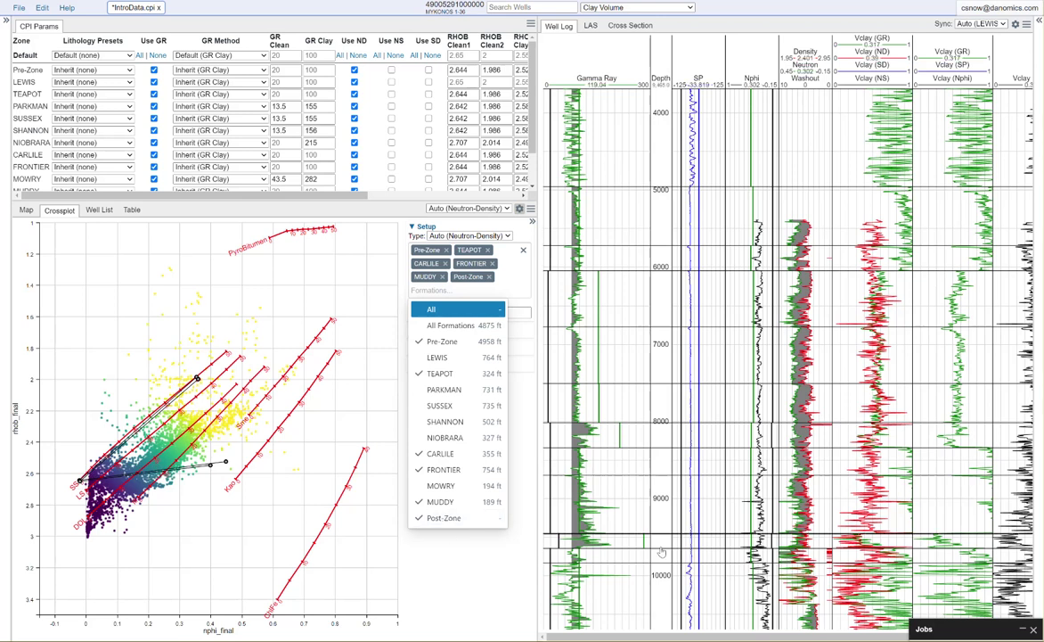
pyautogui.click(212, 468)
pyautogui.moveTo(81, 480)
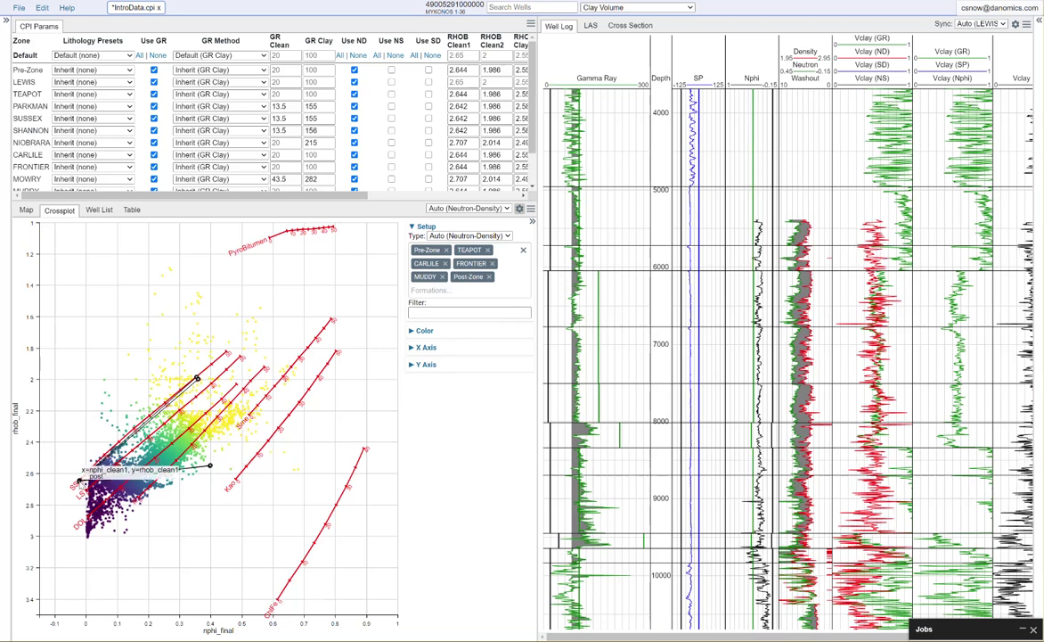
pyautogui.moveTo(194, 374)
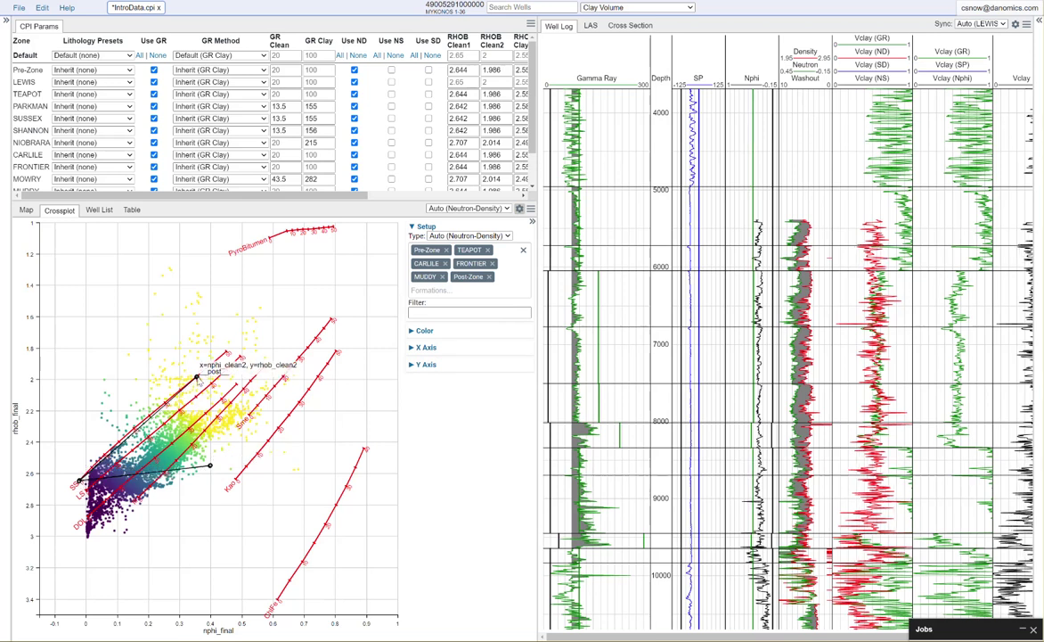
# - Show only LEWIS on the crossplot and move its clean points onto the limestone line at RHOB Clean1 2.705 and Clean2 2.044
pyautogui.click(523, 249)
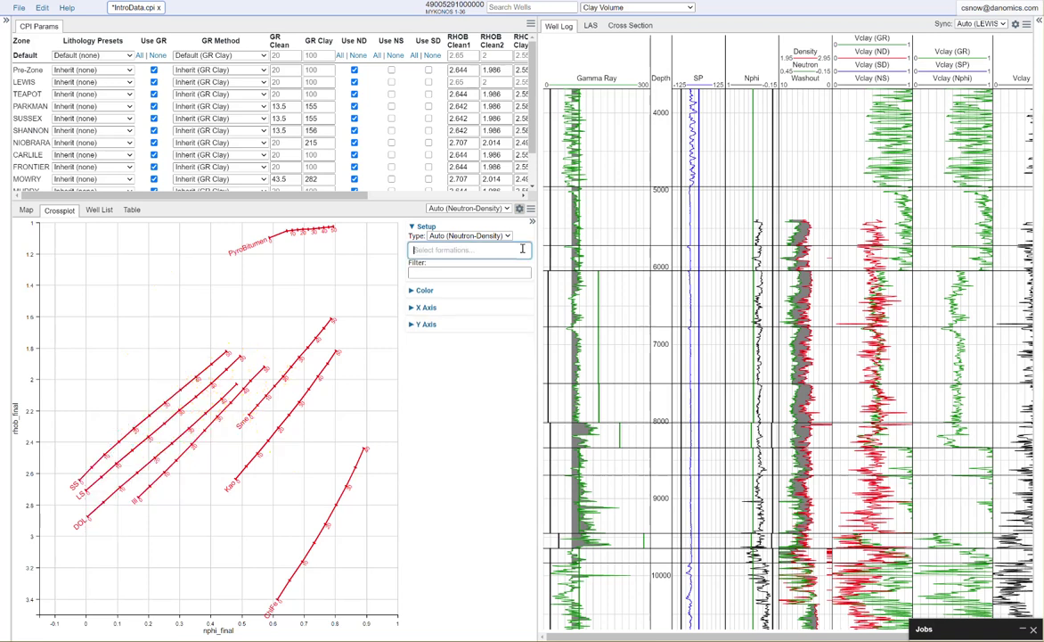
pyautogui.click(457, 252)
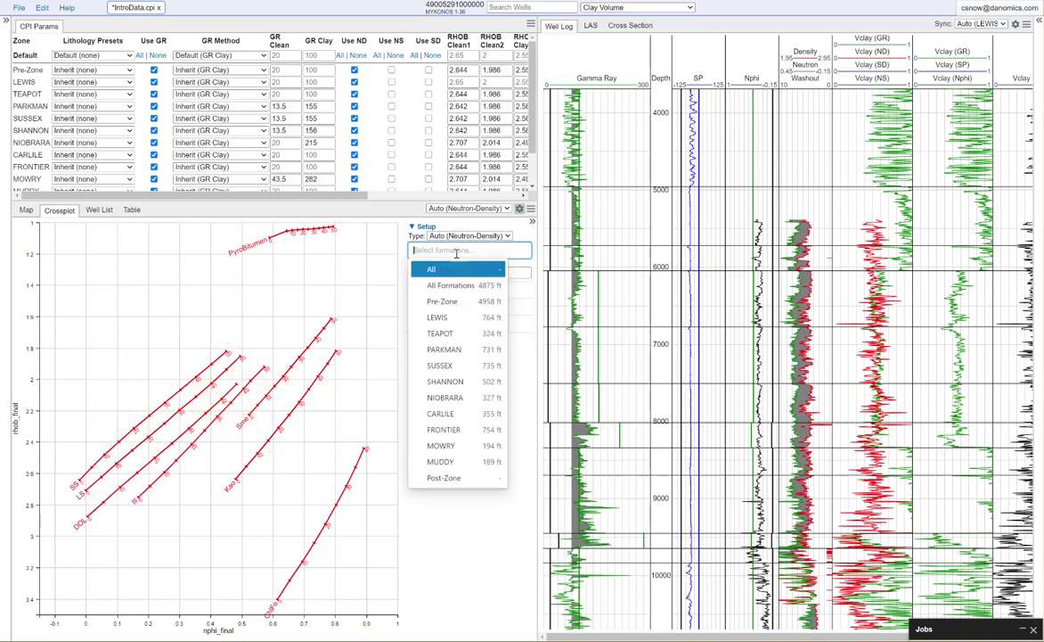
pyautogui.click(454, 317)
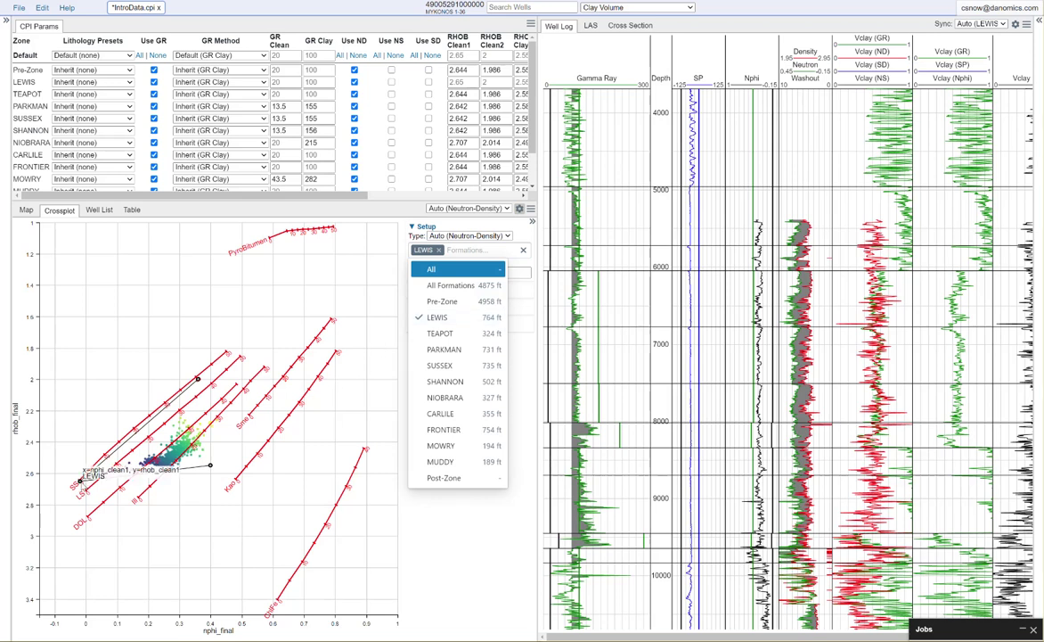
pyautogui.click(82, 450)
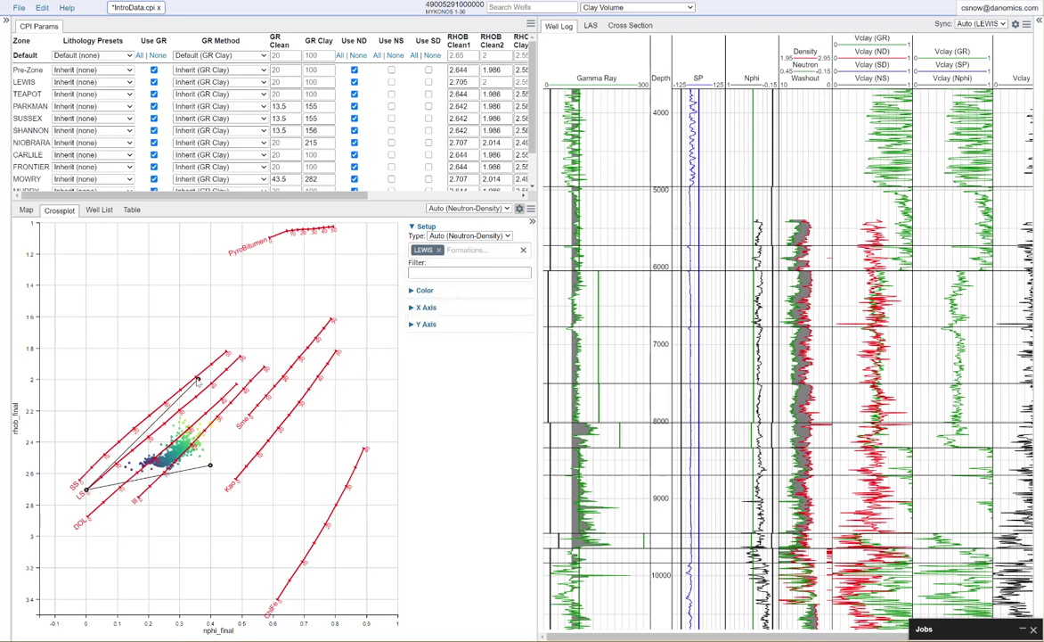
pyautogui.moveTo(198, 379); pyautogui.dragTo(213, 391)
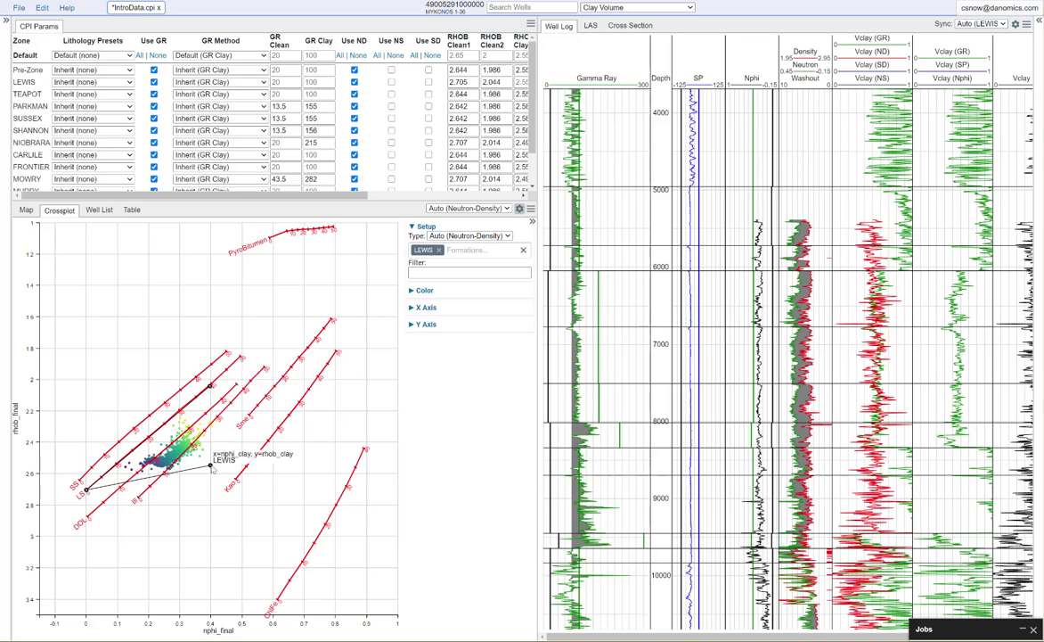
# - Adjust the LEWIS clay point to about 0.40 NPHI and 2.54 RHOB, temporarily adding TEAPOT, PARKMAN and SUSSEX to the crossplot for comparison
pyautogui.moveTo(211, 467); pyautogui.dragTo(227, 450)
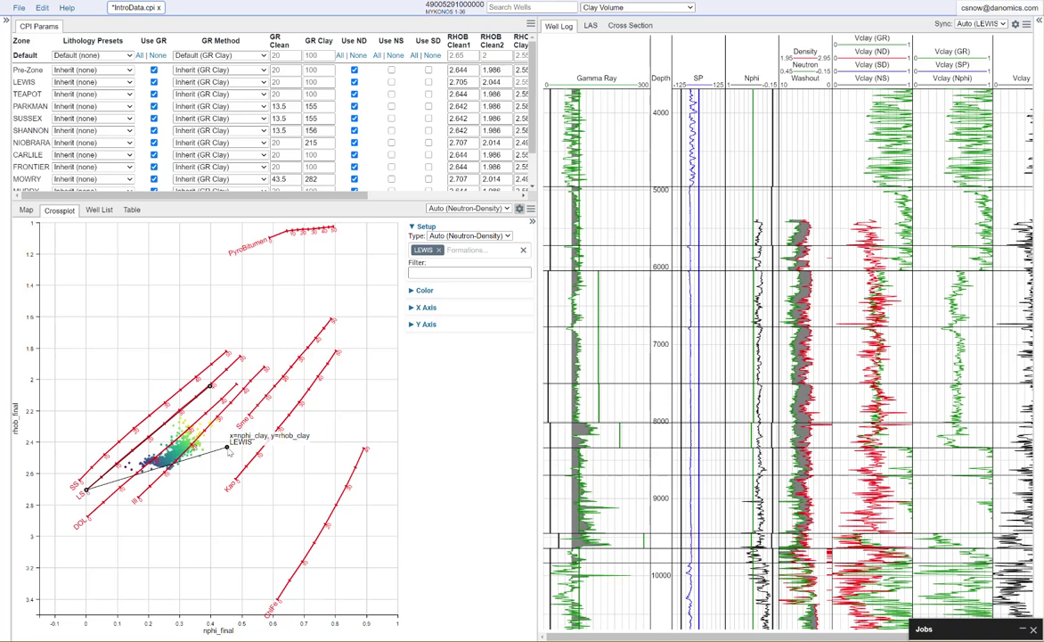
pyautogui.moveTo(230, 453); pyautogui.dragTo(220, 469)
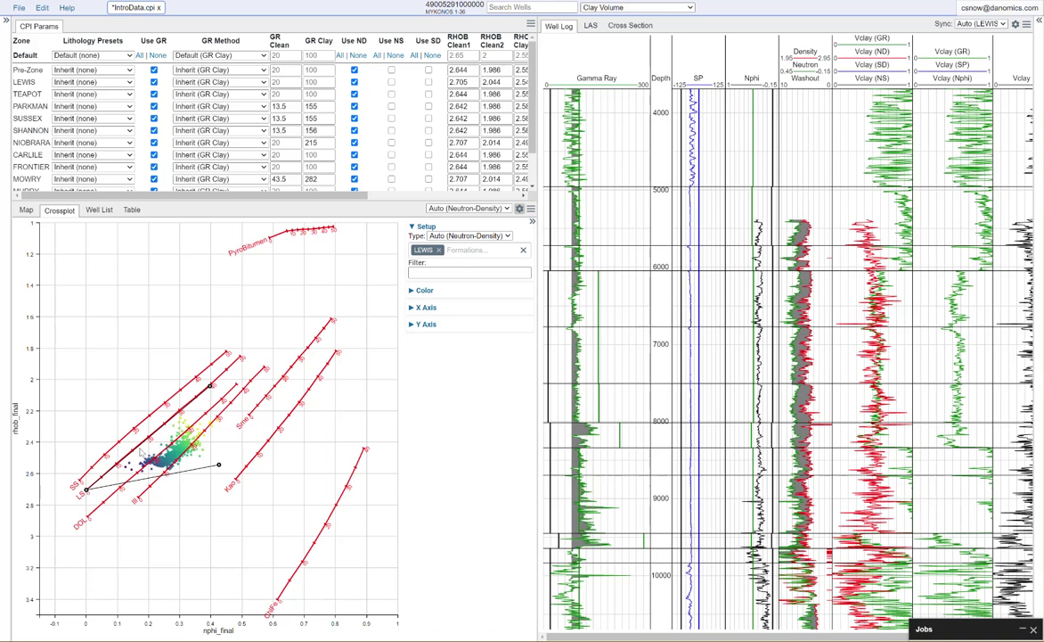
pyautogui.moveTo(221, 468)
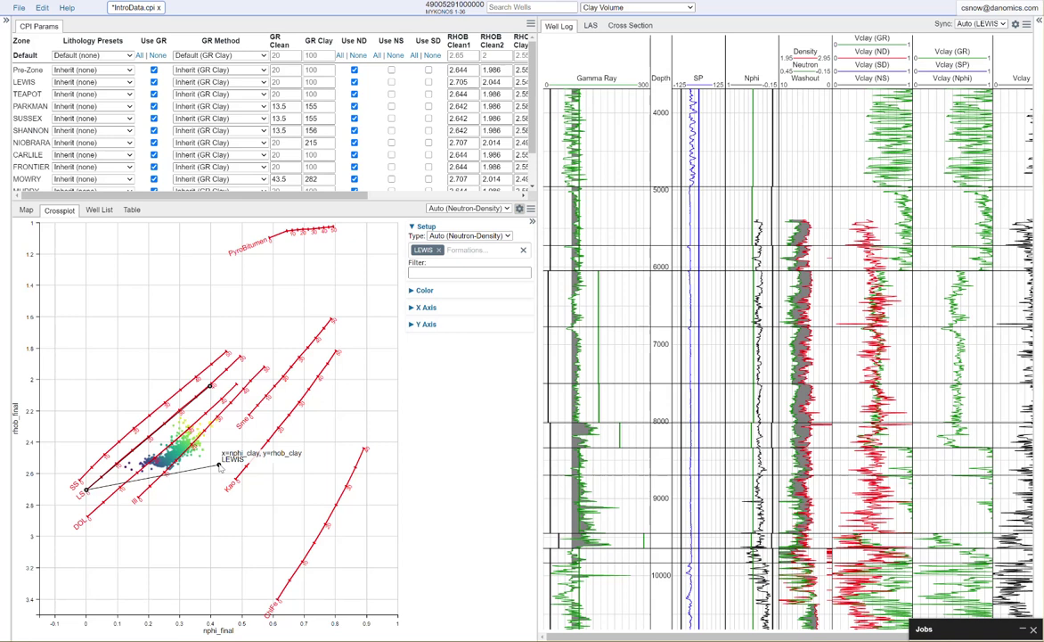
pyautogui.click(474, 253)
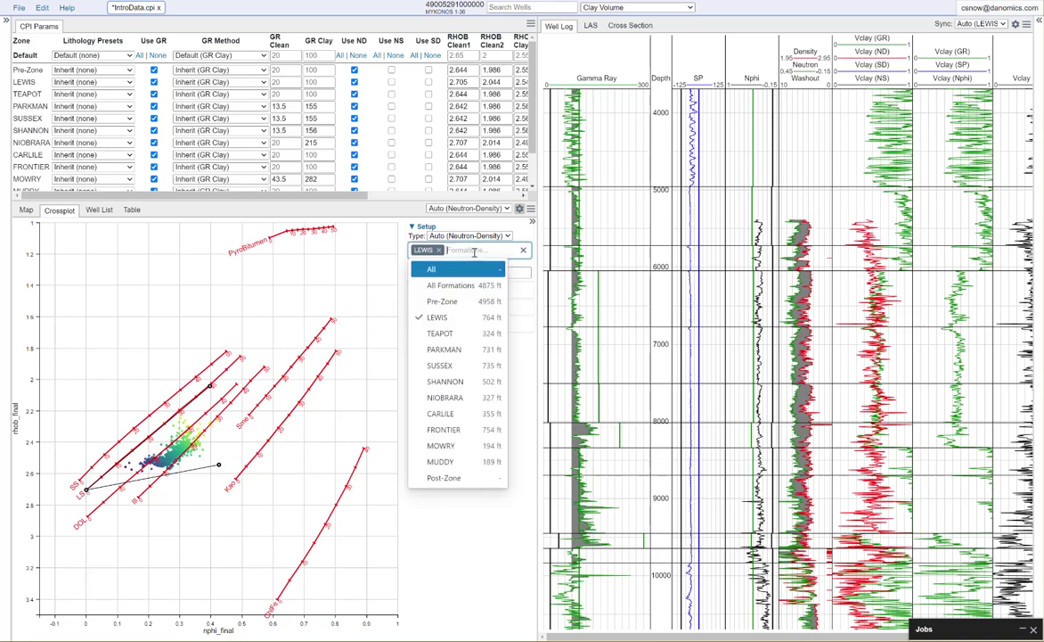
pyautogui.click(446, 344)
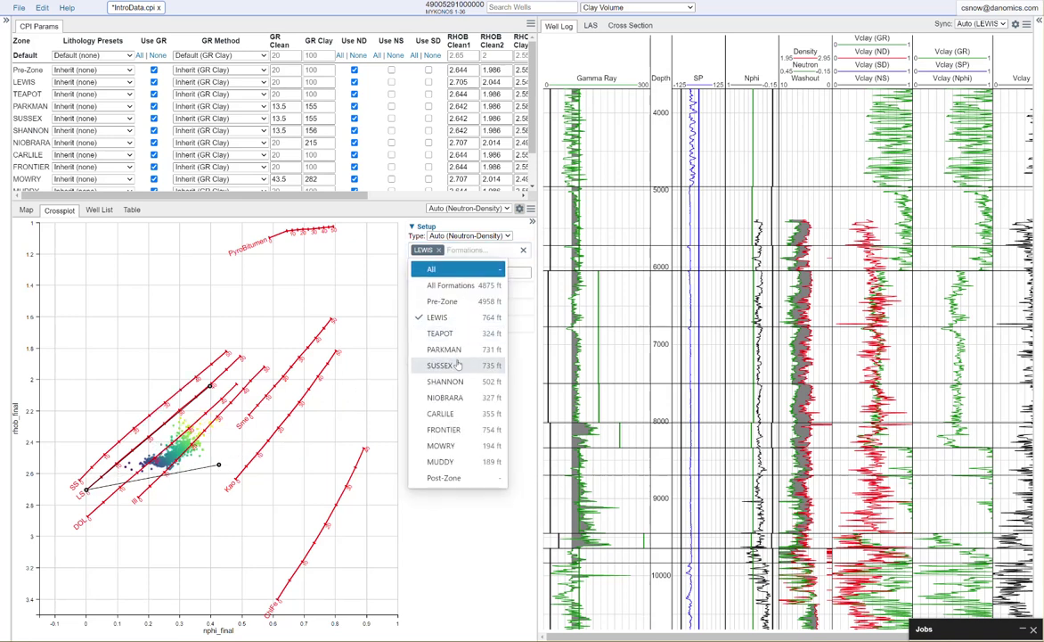
pyautogui.click(459, 363)
pyautogui.click(441, 392)
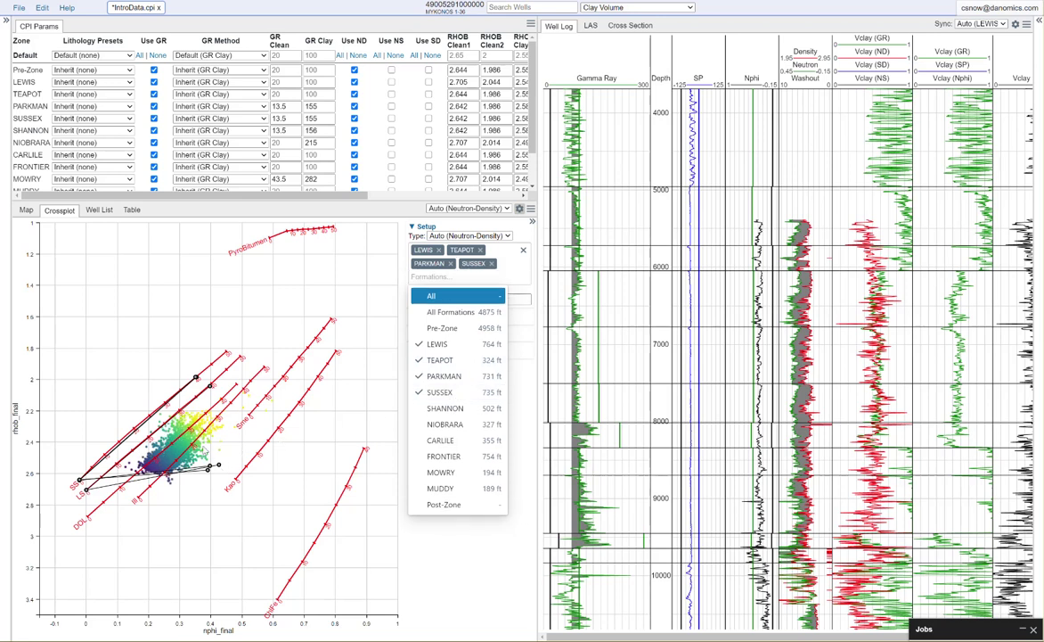
pyautogui.click(214, 471)
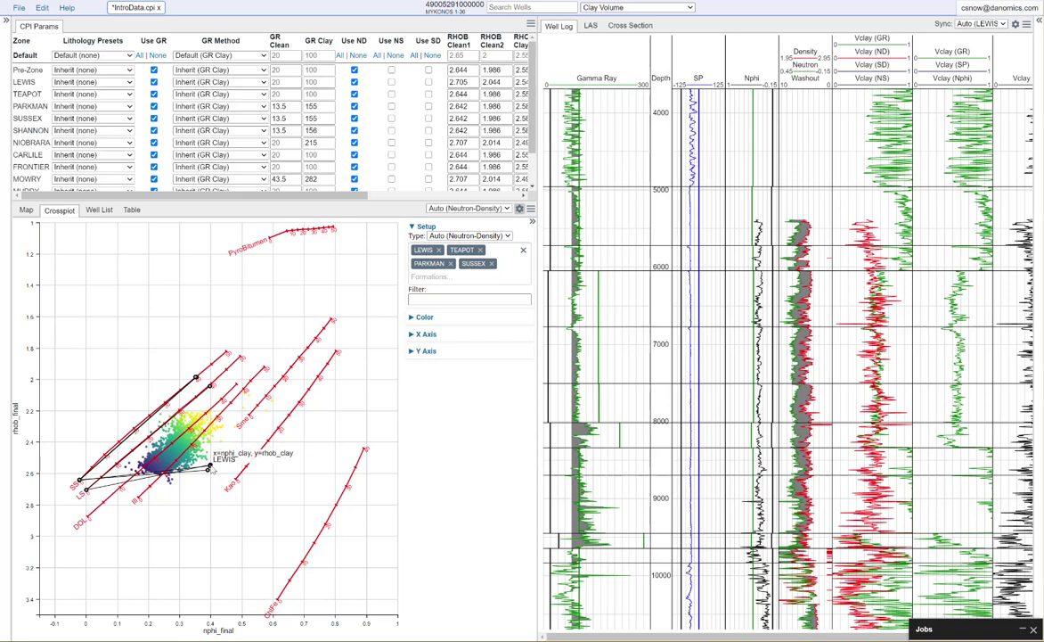
pyautogui.click(491, 264)
pyautogui.click(451, 264)
pyautogui.click(480, 250)
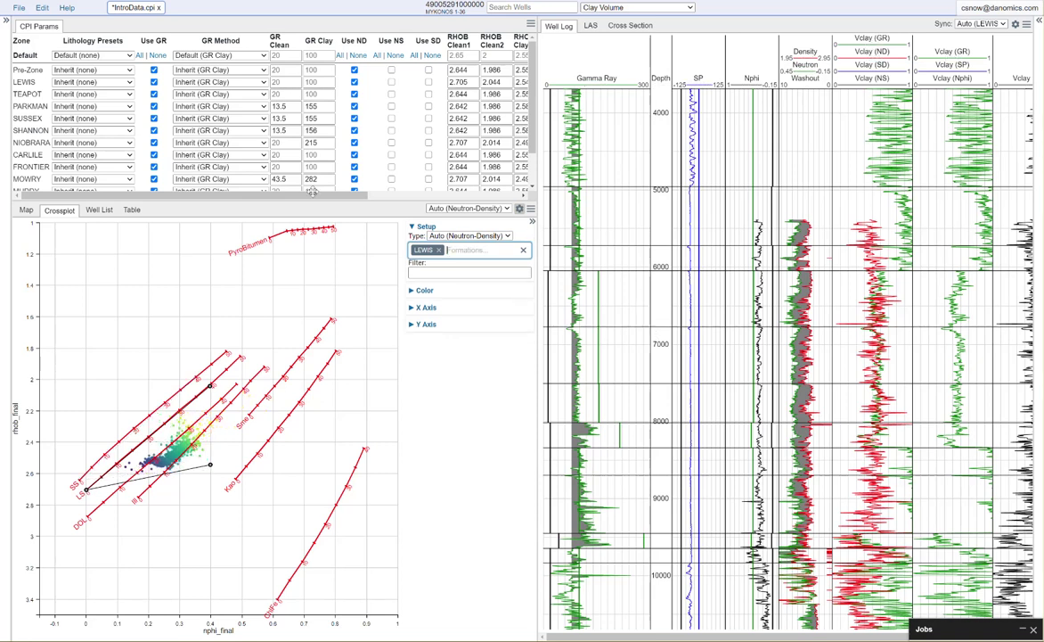
# - Widen the well log, set the LEWIS and TEAPOT gamma ray clay lines to about 150, and set LEWIS GR Clean to 40.5
pyautogui.moveTo(539, 230); pyautogui.dragTo(306, 235)
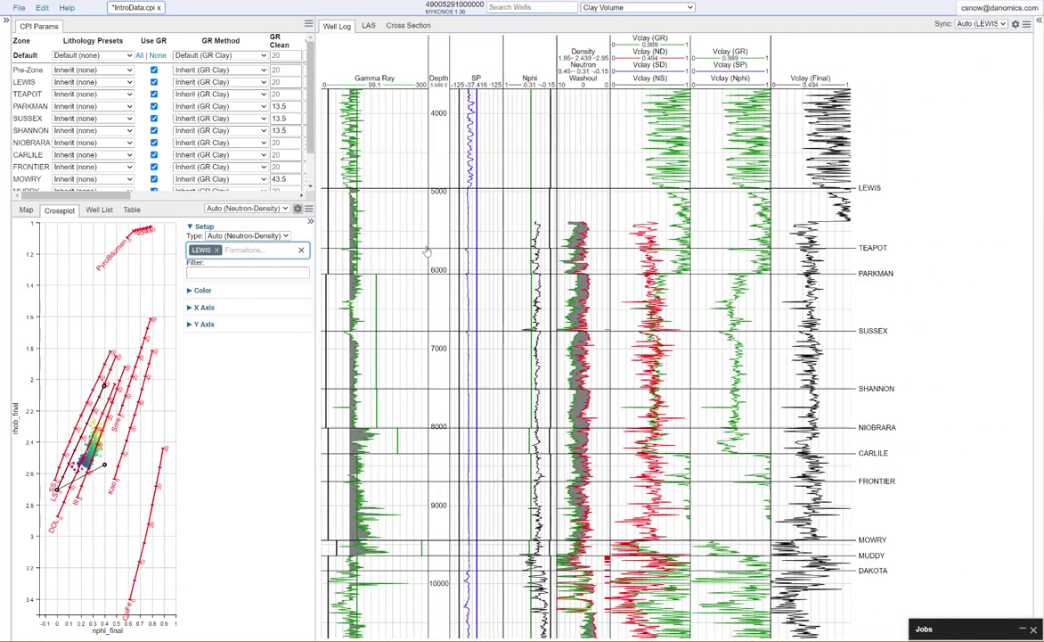
pyautogui.scroll(2, 423, 251)
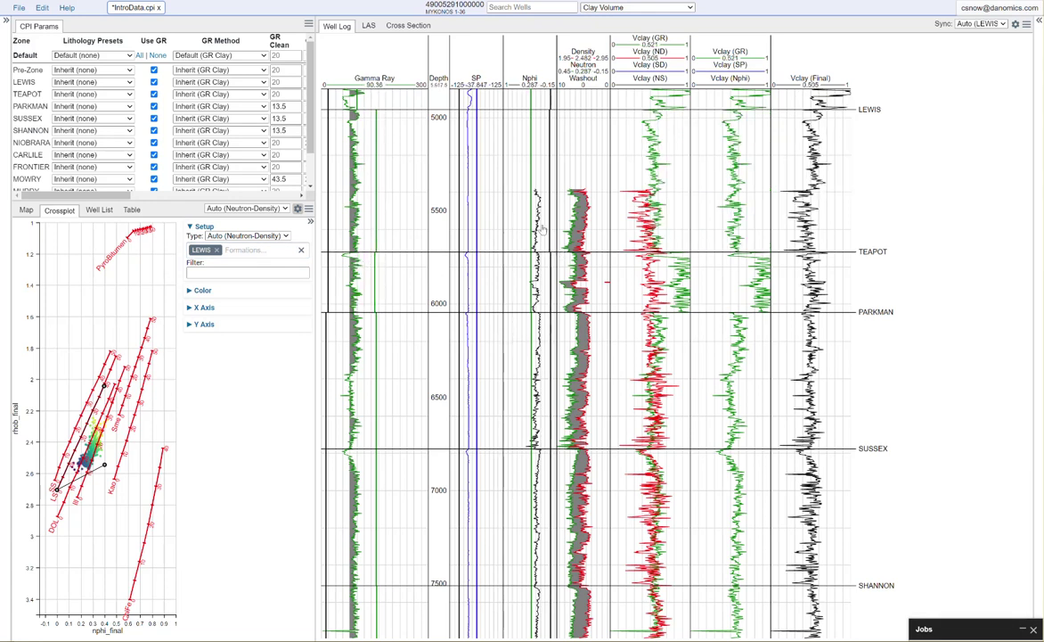
pyautogui.moveTo(327, 182)
pyautogui.mouseDown()
pyautogui.moveTo(307, 183)
pyautogui.moveTo(334, 190)
pyautogui.mouseUp()
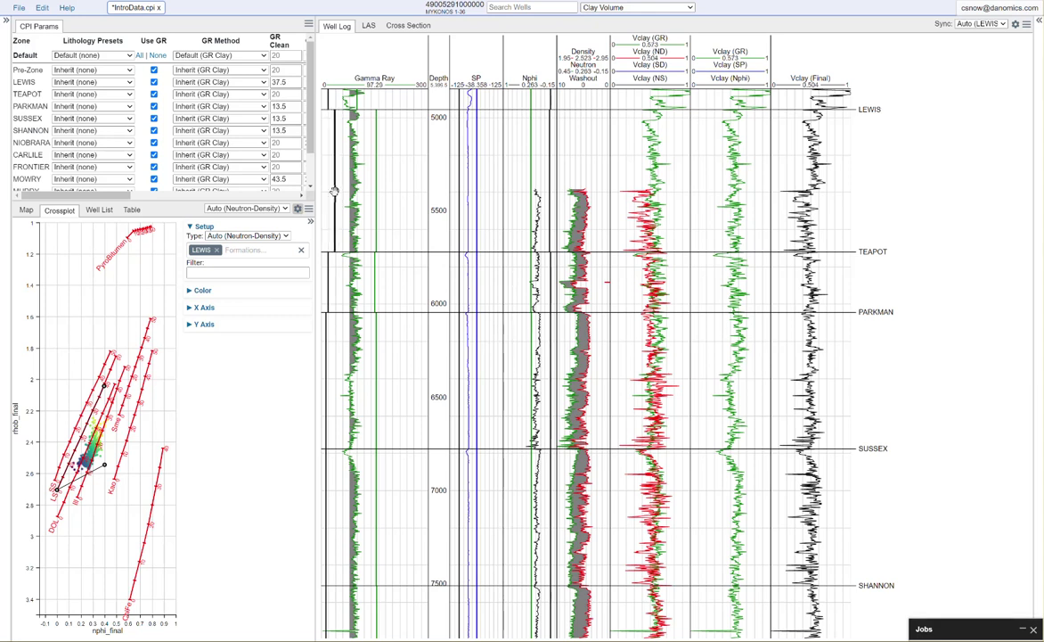
pyautogui.moveTo(334, 190)
pyautogui.mouseDown()
pyautogui.moveTo(308, 183)
pyautogui.moveTo(340, 200)
pyautogui.mouseUp()
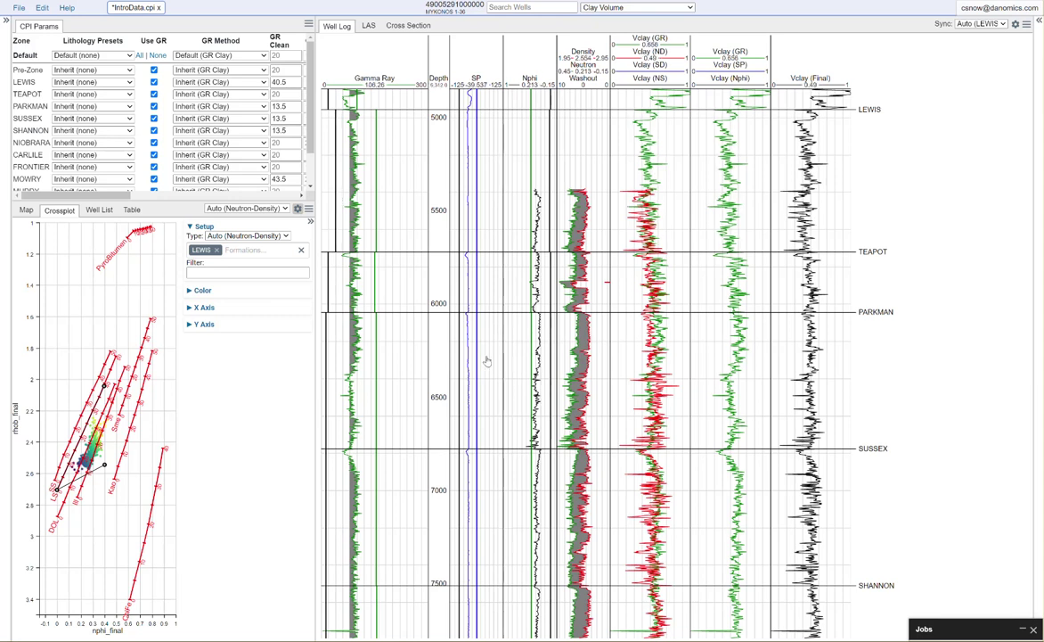
# - Set the gamma ray clay lines on the well log to about 190 for CARLILE and about 210 for FRONTIER
pyautogui.scroll(-5, 436, 393)
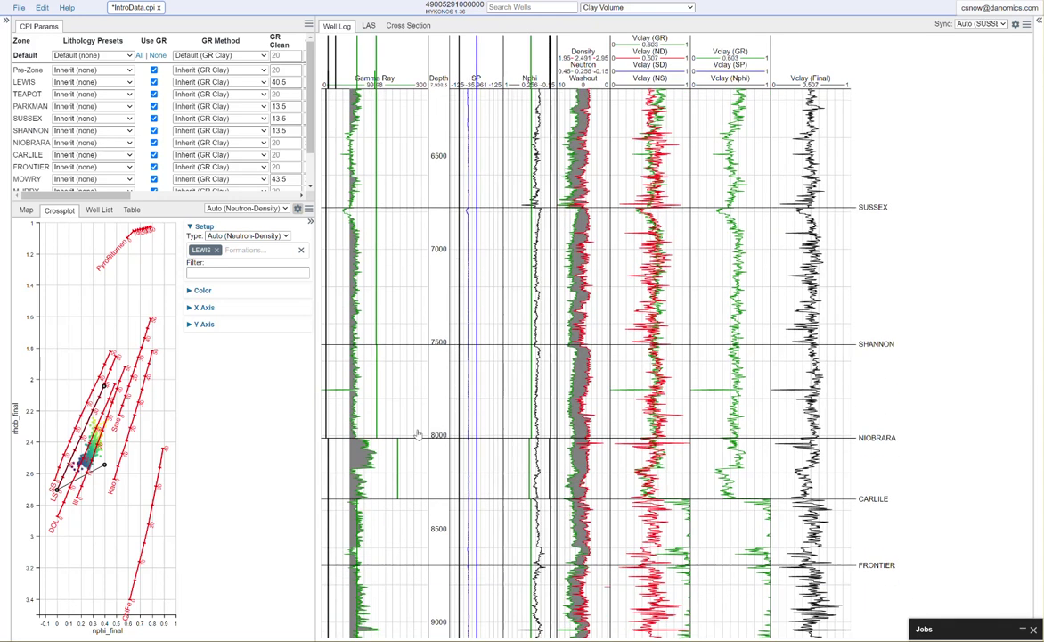
pyautogui.scroll(-7, 385, 439)
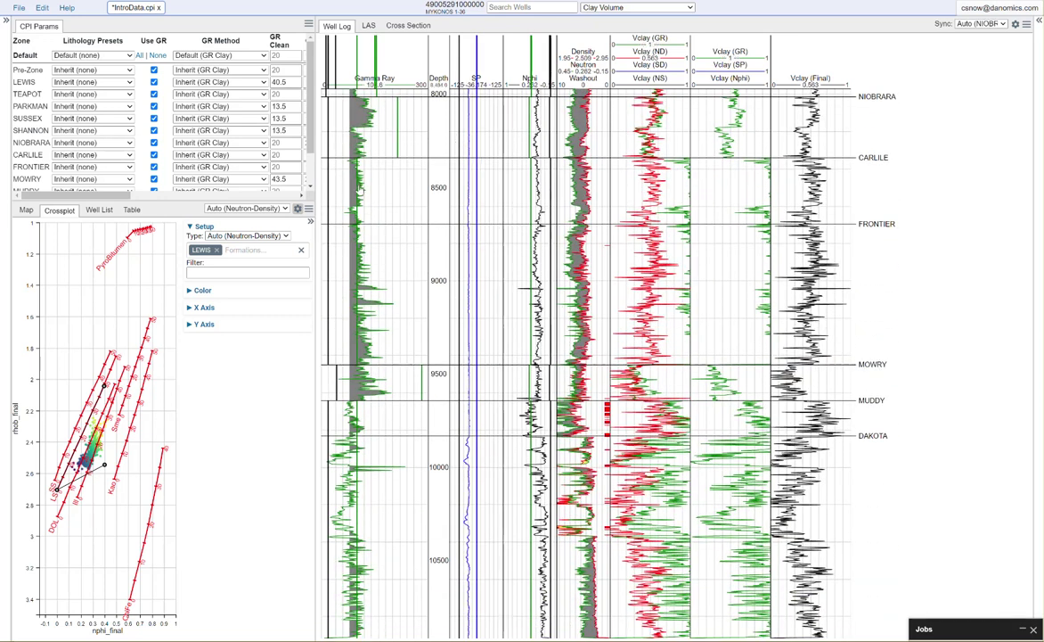
pyautogui.moveTo(329, 175); pyautogui.dragTo(396, 183)
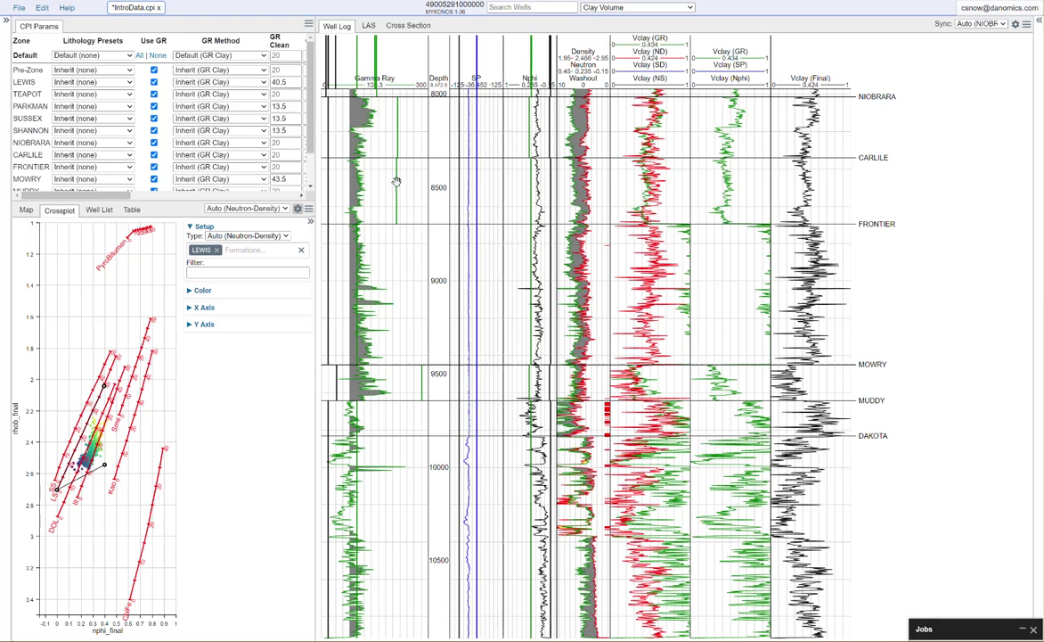
pyautogui.moveTo(399, 181); pyautogui.dragTo(389, 182)
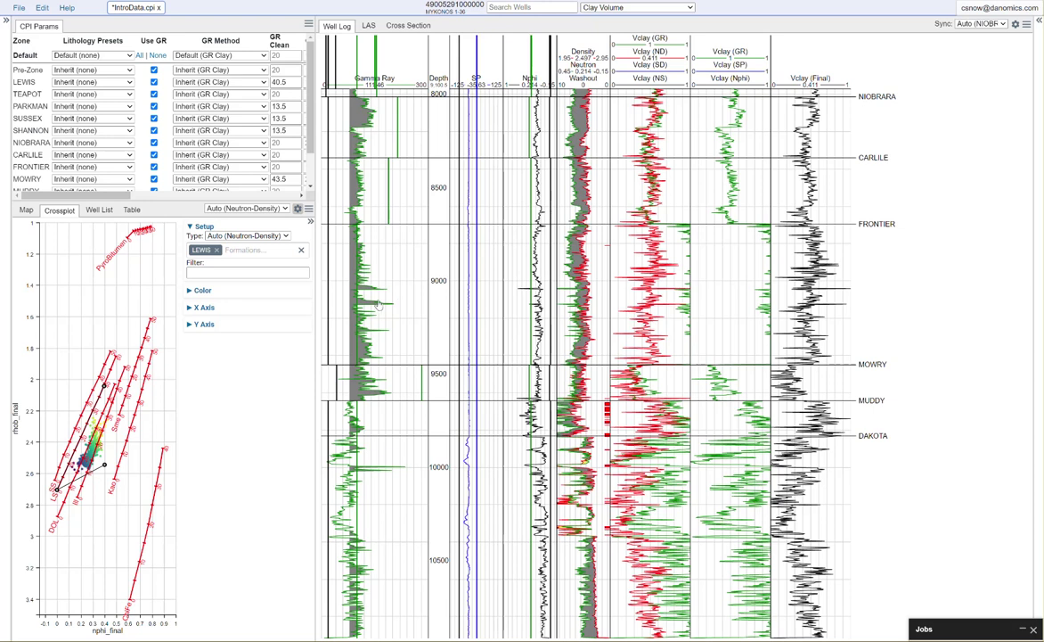
pyautogui.moveTo(328, 272); pyautogui.dragTo(390, 289)
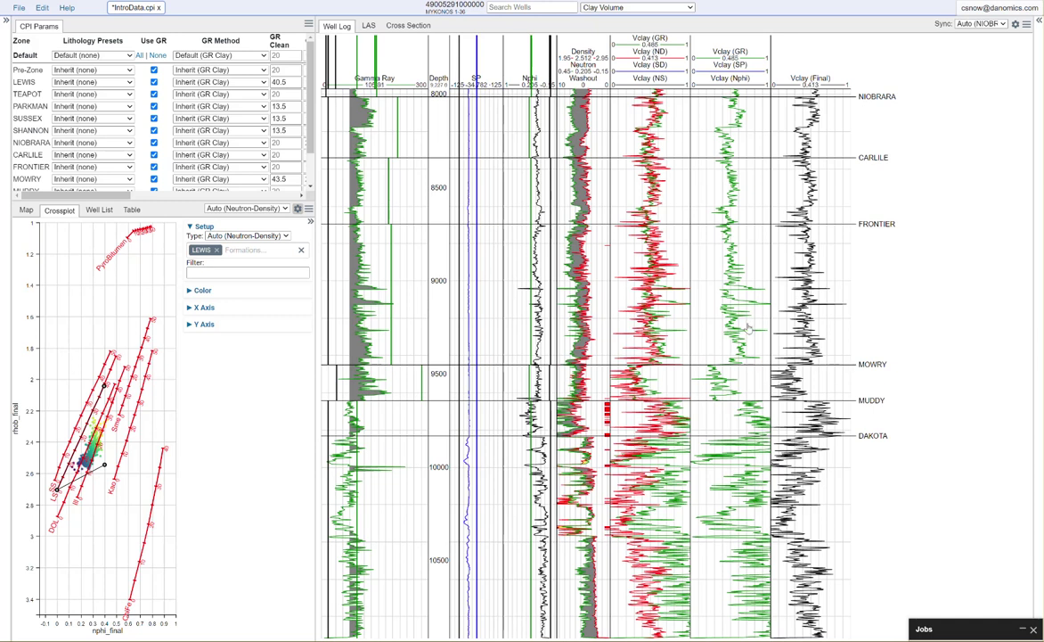
pyautogui.moveTo(389, 304); pyautogui.dragTo(396, 300)
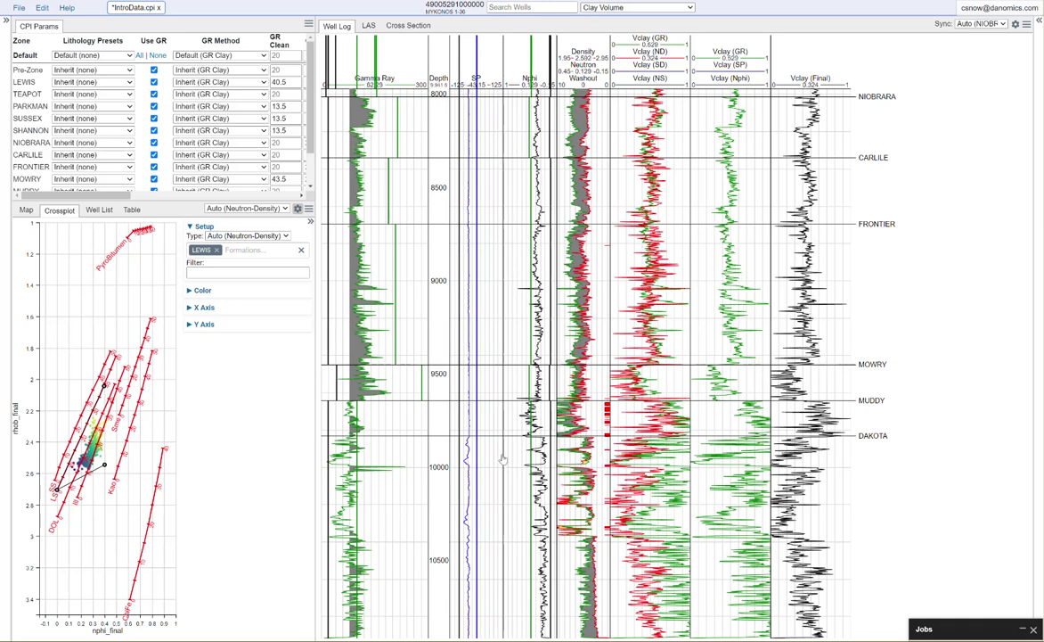
# - Set the gamma ray clay lines on the well log to about 160 for MUDDY and about 200 for the zone below DAKOTA
pyautogui.scroll(3, 508, 455)
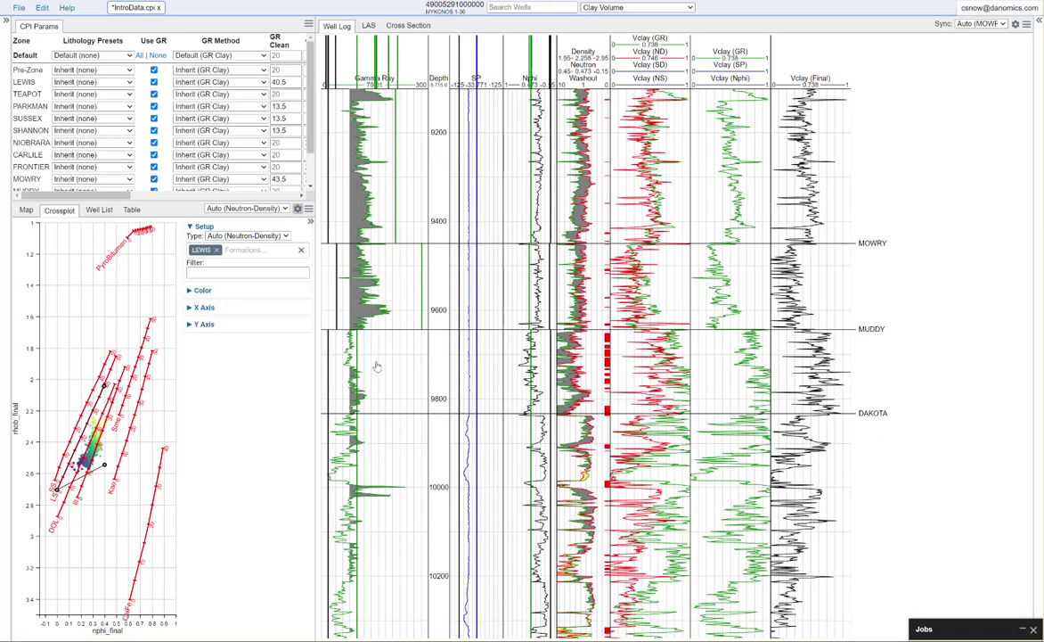
pyautogui.moveTo(357, 356); pyautogui.dragTo(380, 355)
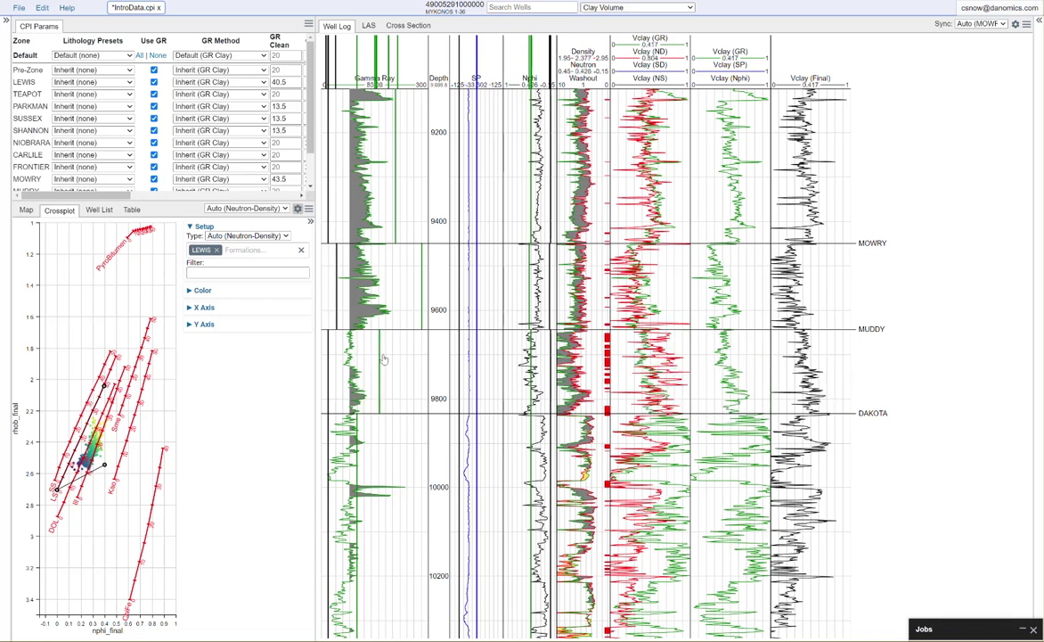
pyautogui.scroll(-4, 406, 477)
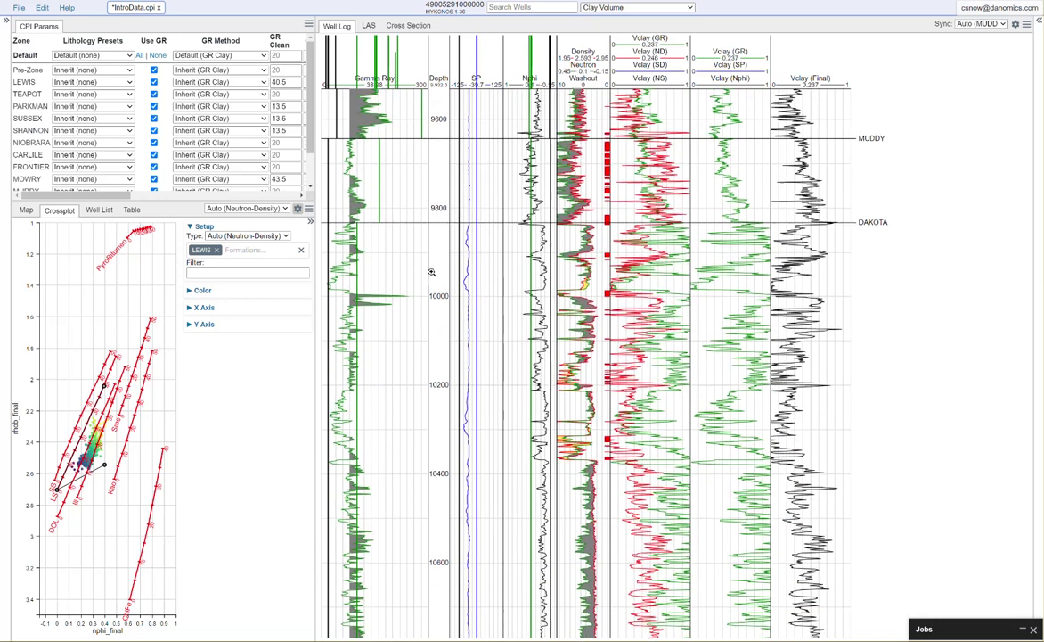
pyautogui.moveTo(328, 307); pyautogui.dragTo(388, 344)
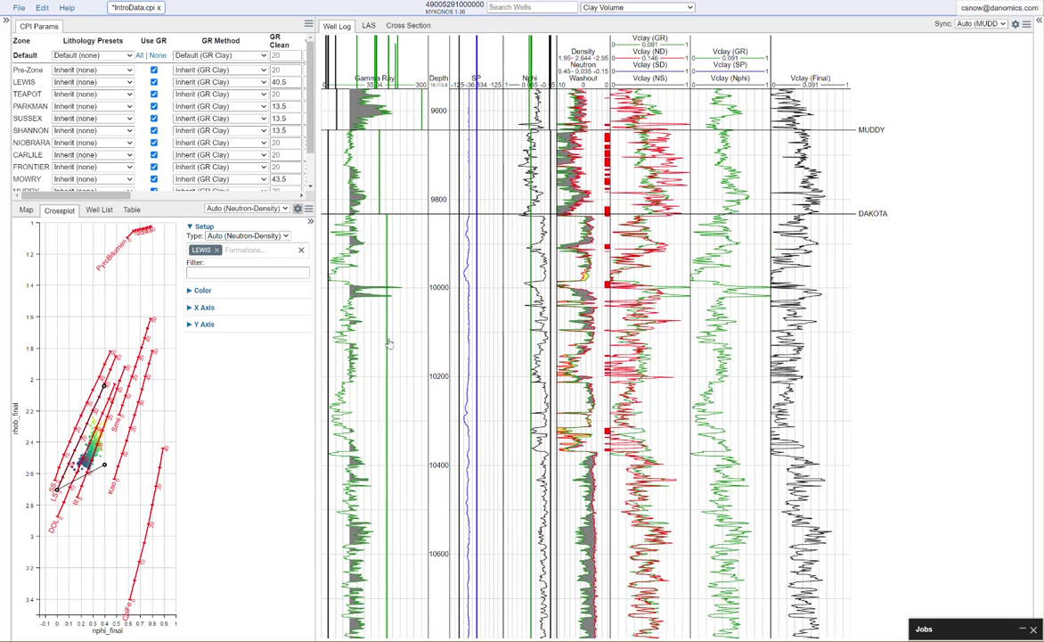
pyautogui.moveTo(389, 343); pyautogui.dragTo(393, 338)
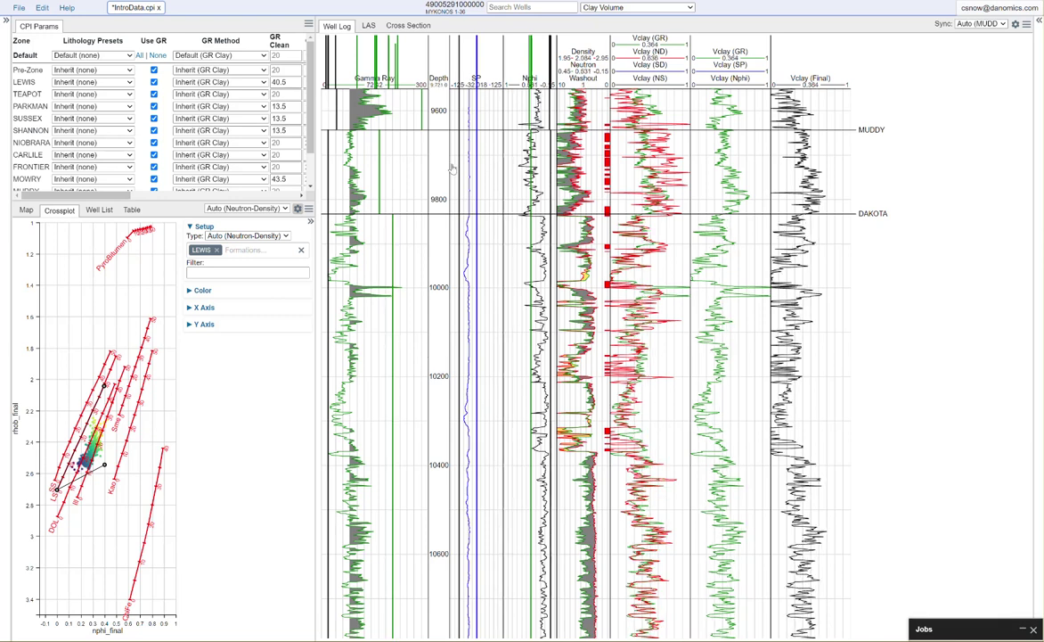
# - Enable the SP clay volume method for all zones in the CPI parameters
pyautogui.moveTo(415, 161); pyautogui.dragTo(408, 533)
pyautogui.moveTo(463, 152); pyautogui.dragTo(481, 512)
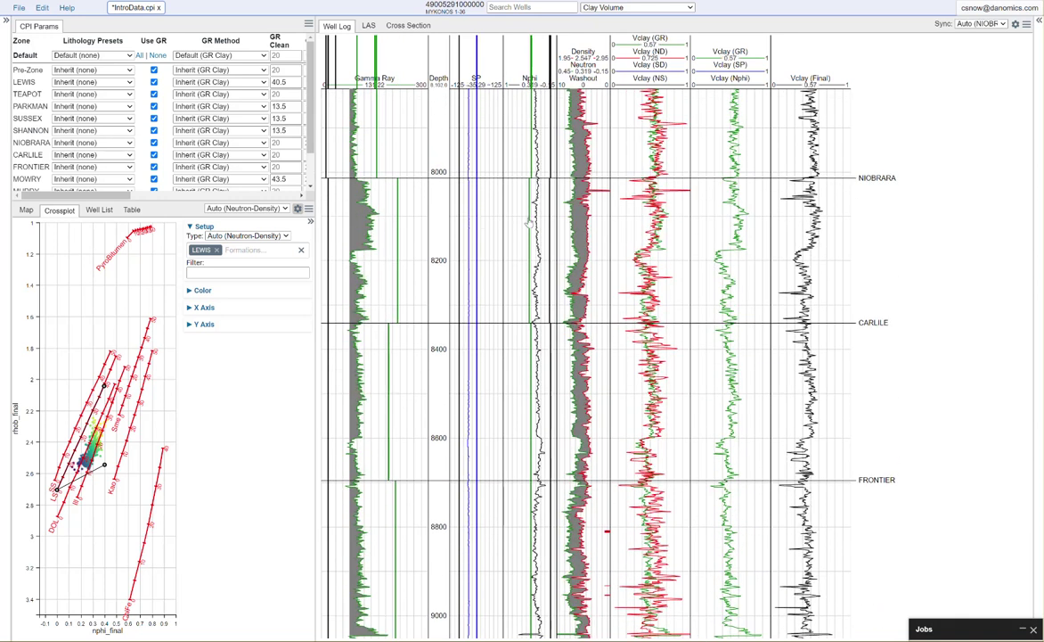
pyautogui.scroll(-3, 492, 204)
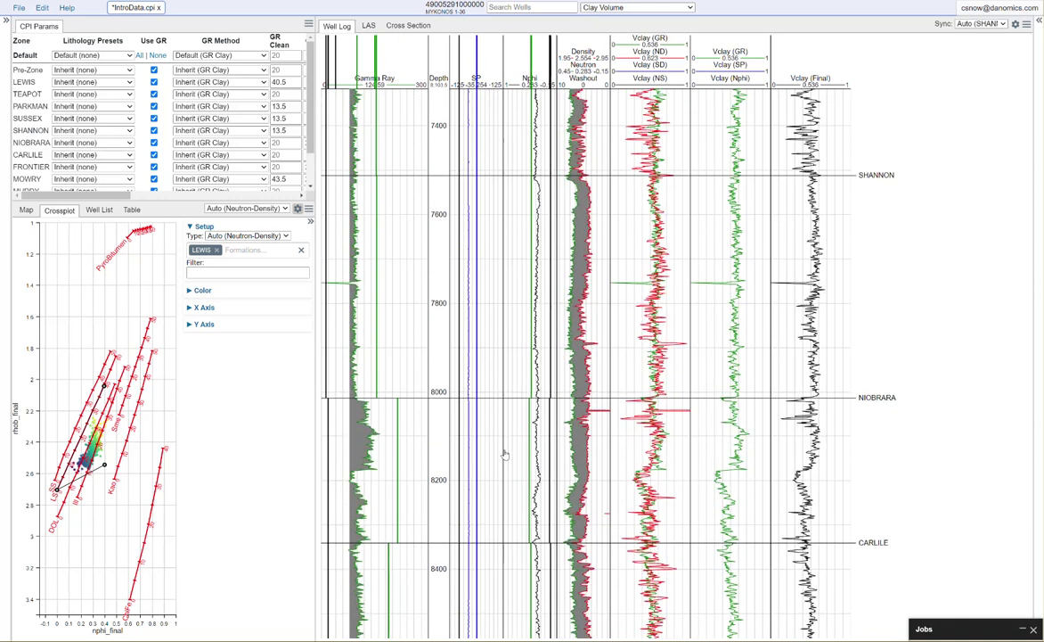
pyautogui.moveTo(475, 245); pyautogui.dragTo(484, 497)
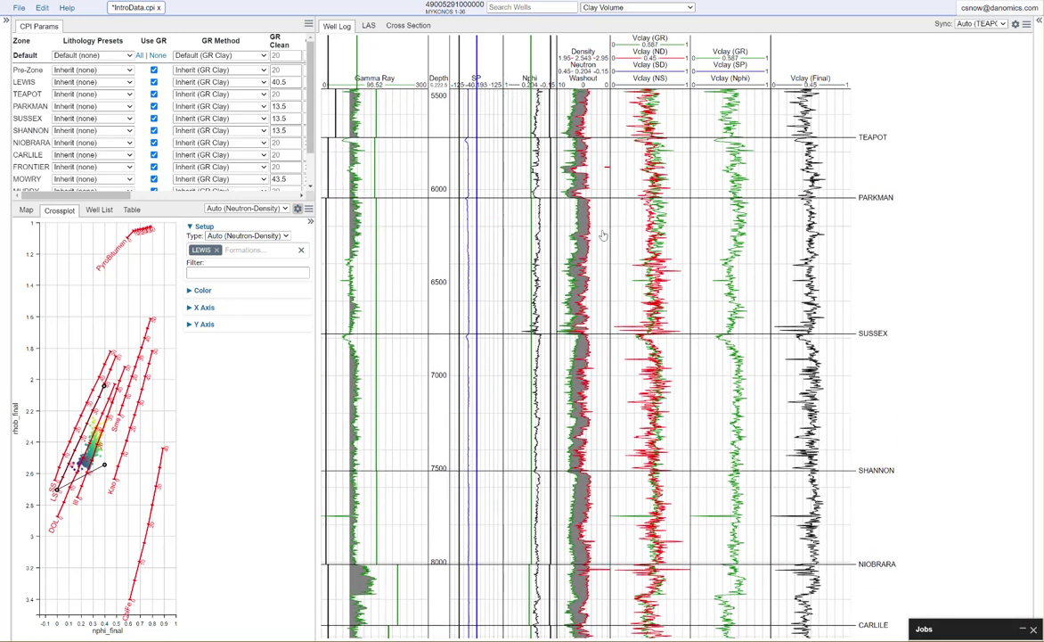
pyautogui.moveTo(517, 241); pyautogui.dragTo(534, 303)
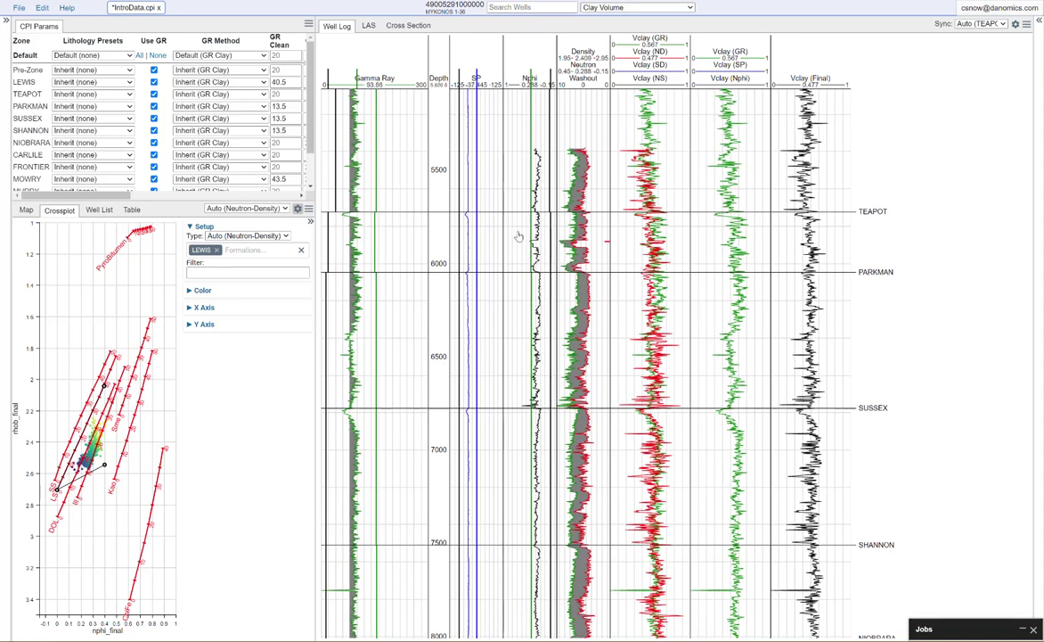
pyautogui.moveTo(119, 194); pyautogui.dragTo(284, 199)
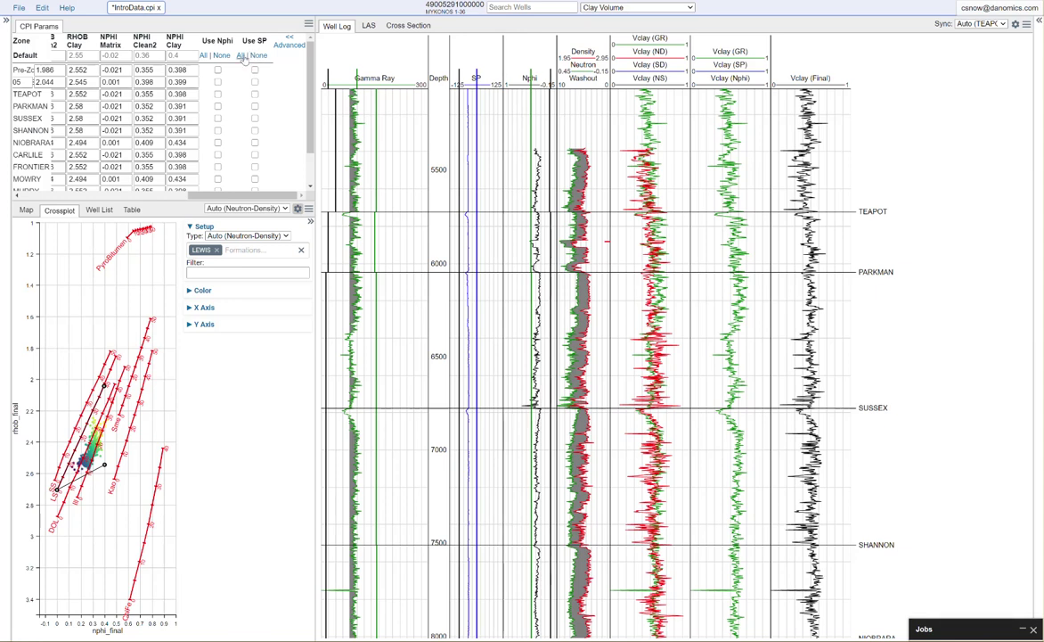
pyautogui.click(240, 55)
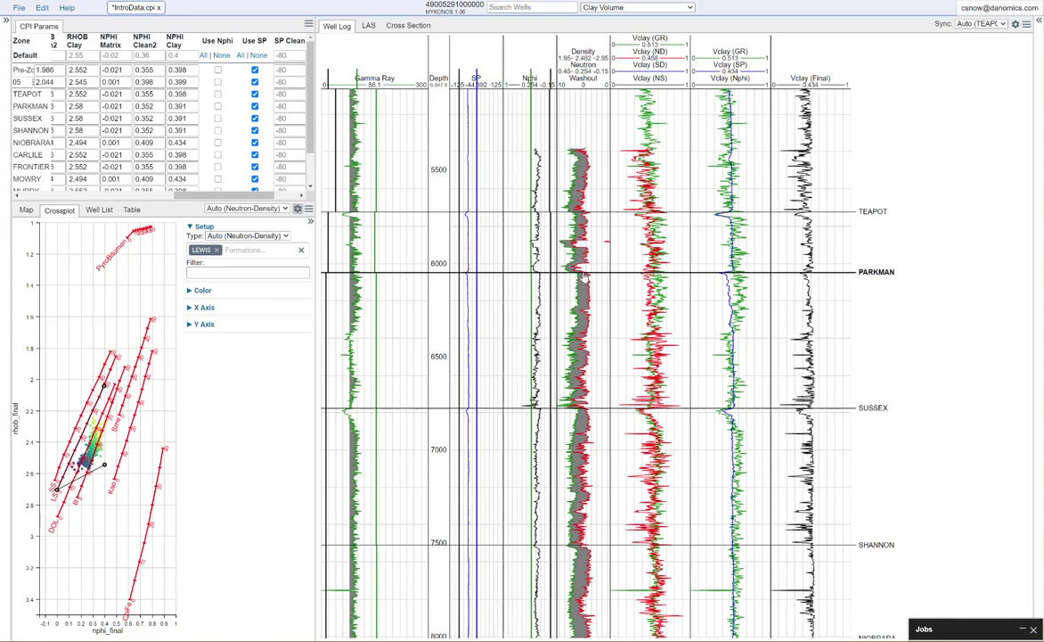
# - On the well log, set SP Clean to -67.5 for SUSSEX and -87.5 for PARKMAN, and move the SUSSEX SP clay line closer to the SP curve
pyautogui.scroll(-1, 725, 386)
pyautogui.scroll(-2, 724, 386)
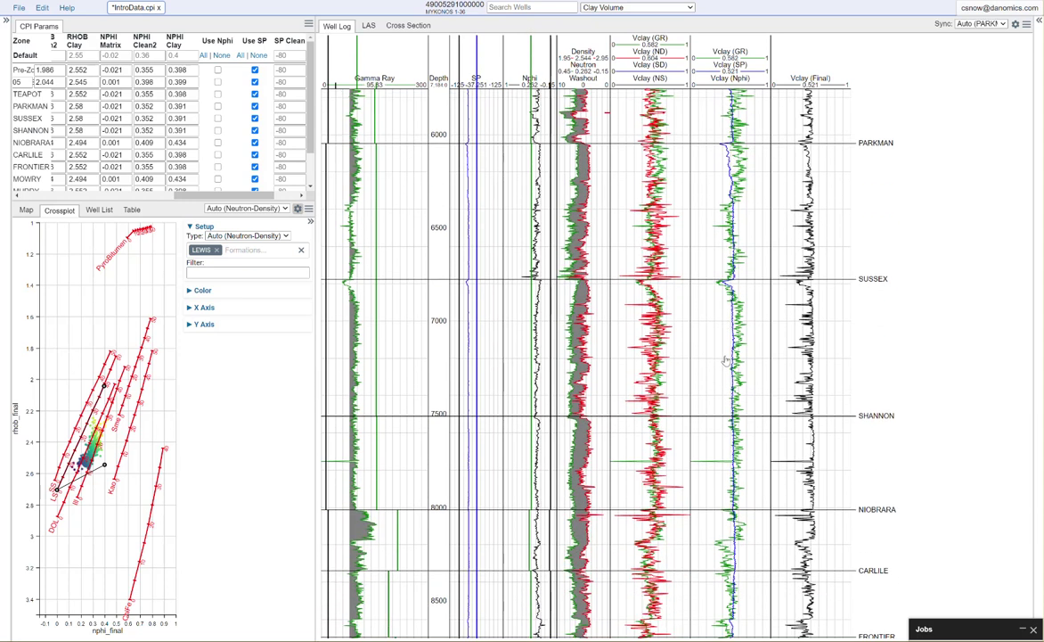
pyautogui.scroll(2, 747, 300)
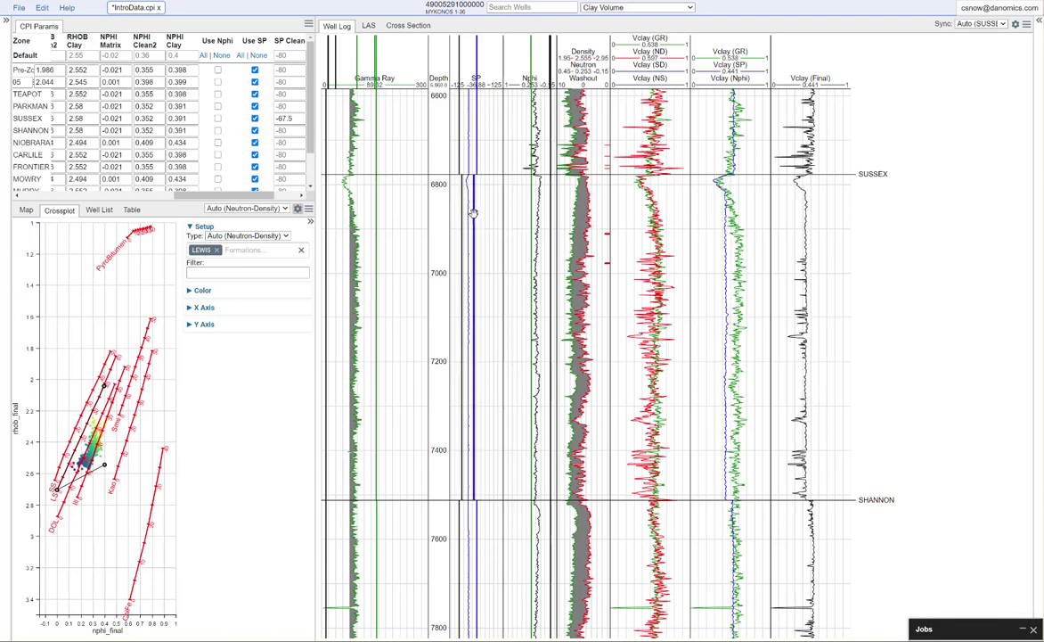
pyautogui.moveTo(473, 213); pyautogui.dragTo(470, 217)
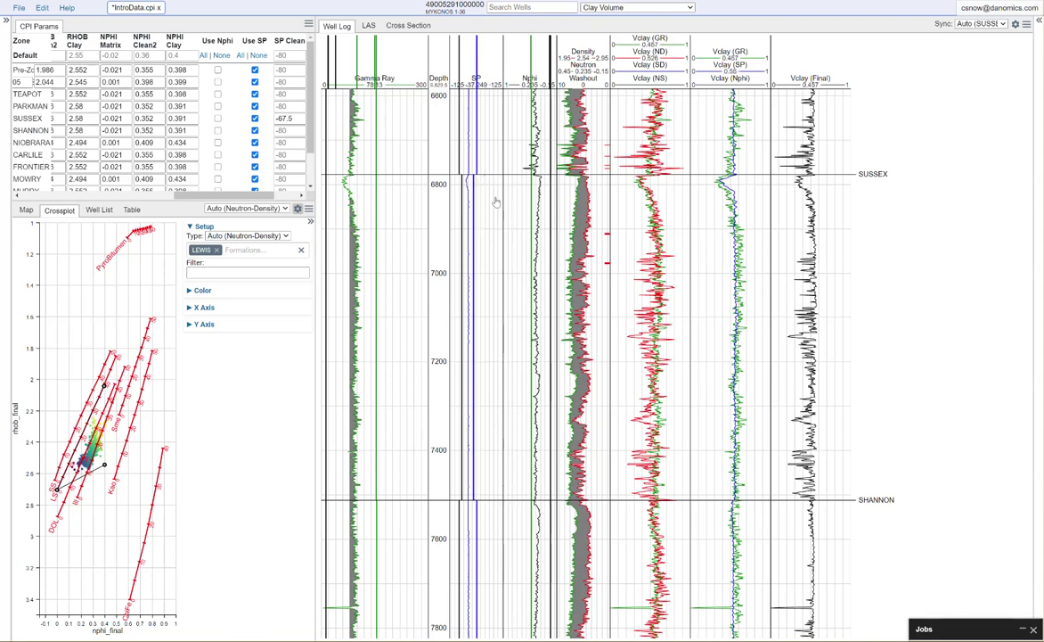
pyautogui.scroll(5, 497, 201)
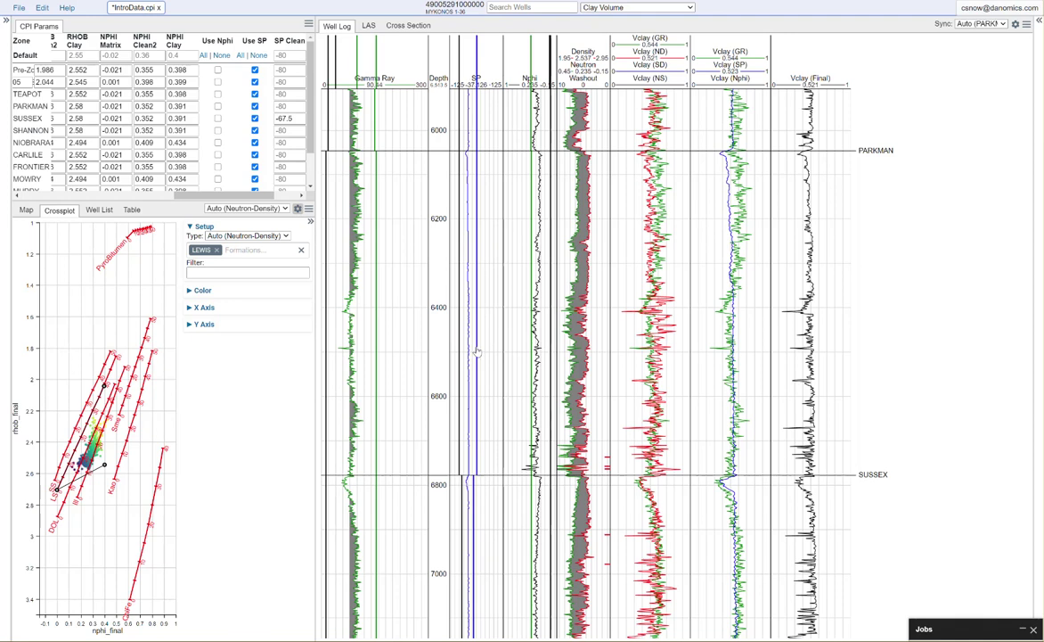
pyautogui.moveTo(467, 234)
pyautogui.mouseDown()
pyautogui.moveTo(464, 247)
pyautogui.moveTo(457, 238)
pyautogui.mouseUp()
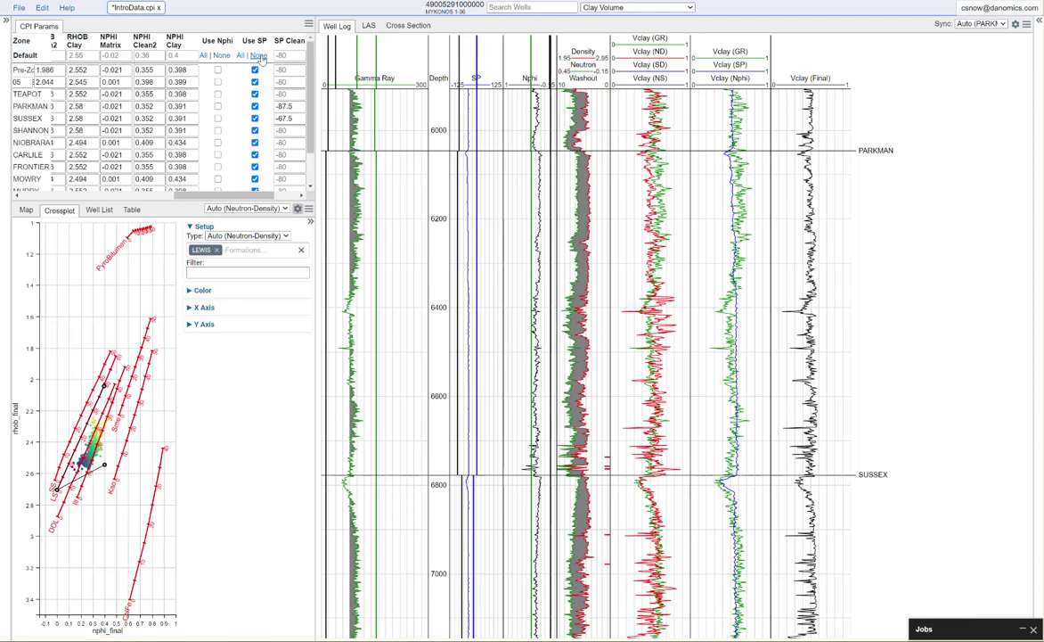
# - Disable the SP clay volume method for all zones and collapse the crossplot's setup options
pyautogui.click(258, 56)
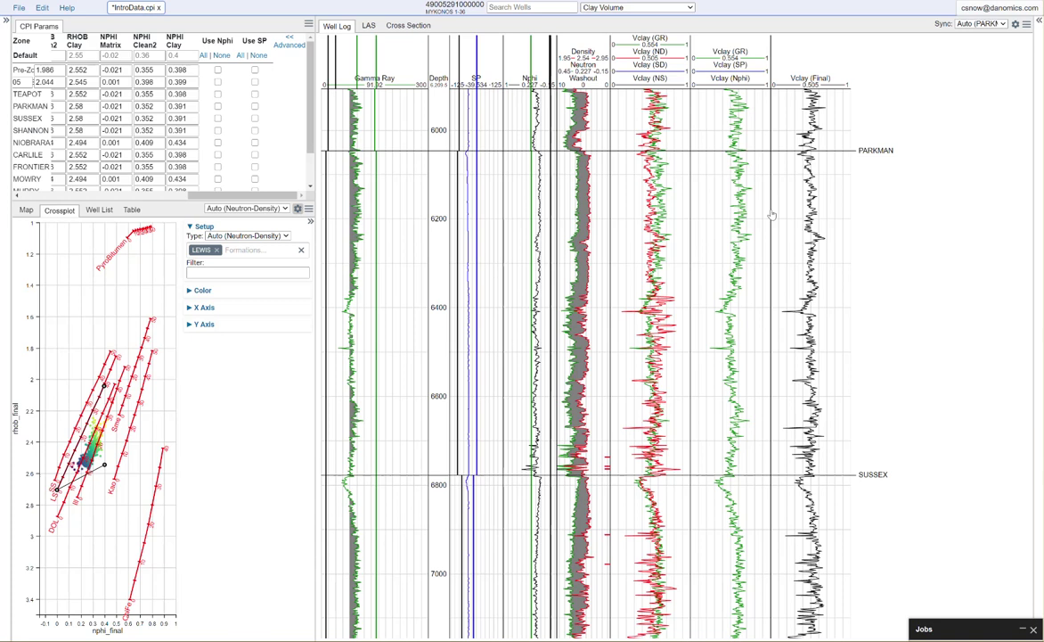
pyautogui.click(311, 223)
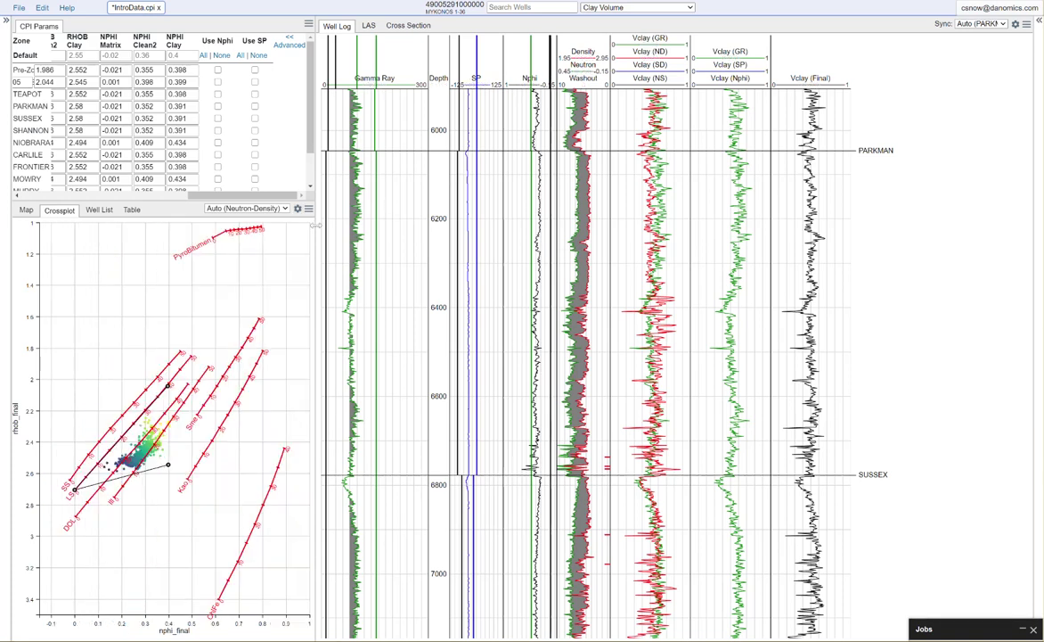